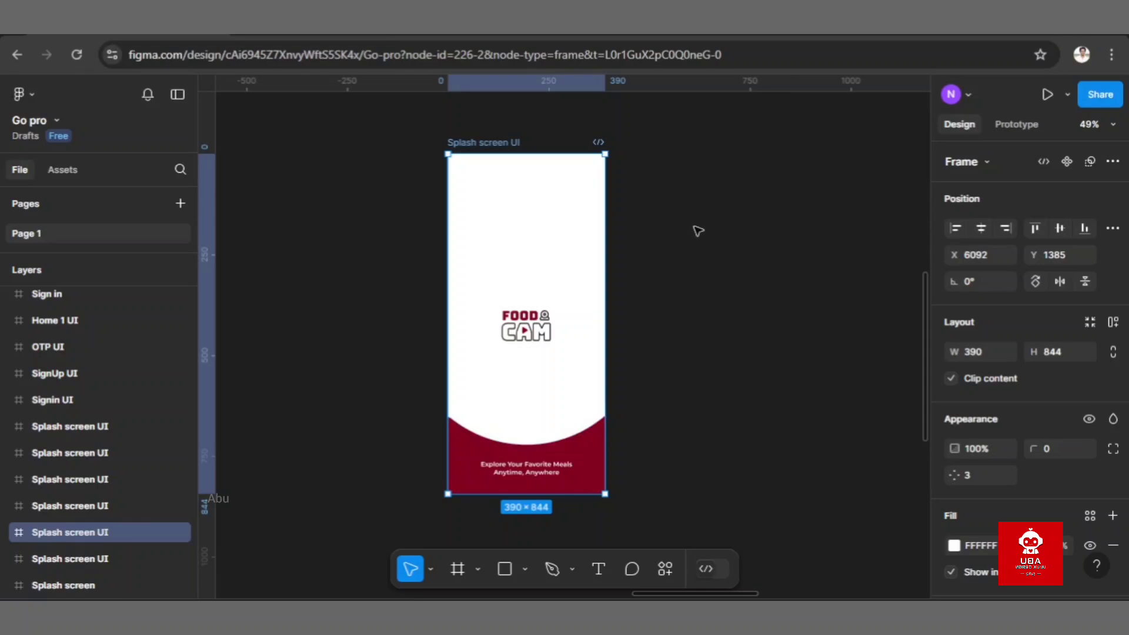
- Preview the finished splash screen prototype and restart it to watch the logo animation
{"action": "key", "text": "ctrl+alt+Return"}
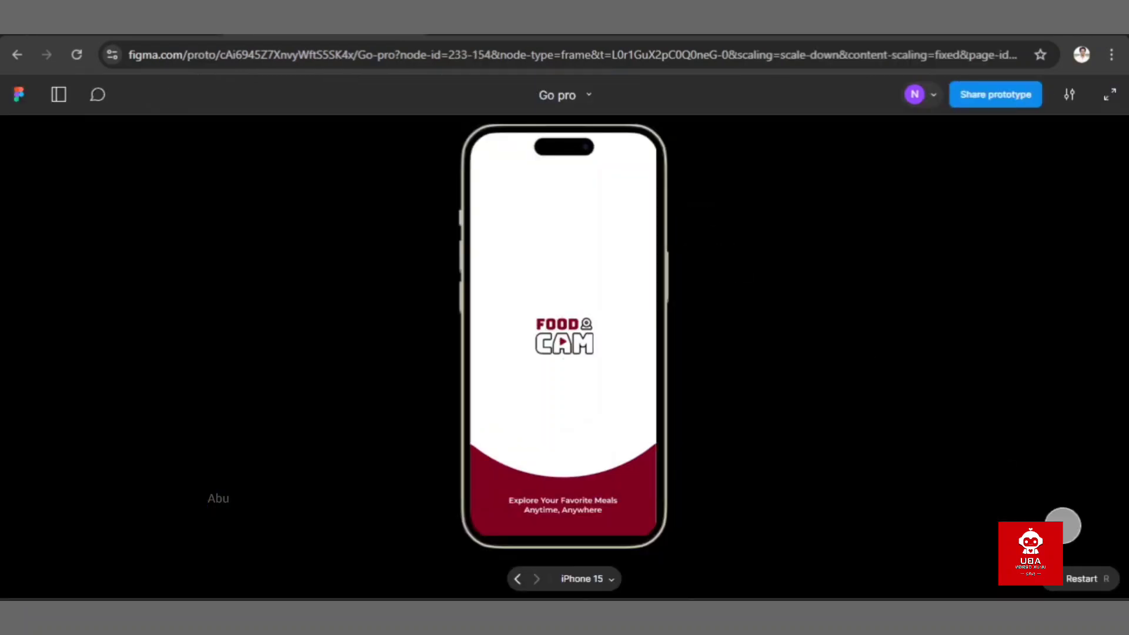
{"action": "left_click", "coordinate": [1079, 579]}
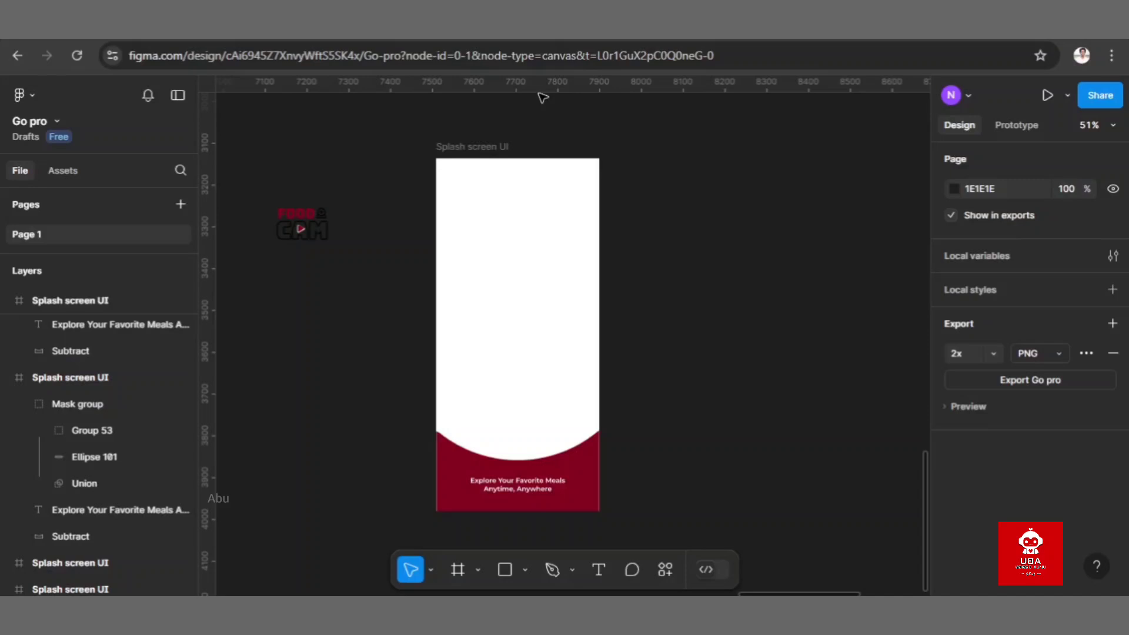
- Add a horizontal and a vertical ruler guide crossing at the centre of the splash screen frame
{"action": "left_click_drag", "start_coordinate": [542, 88], "coordinate": [507, 335]}
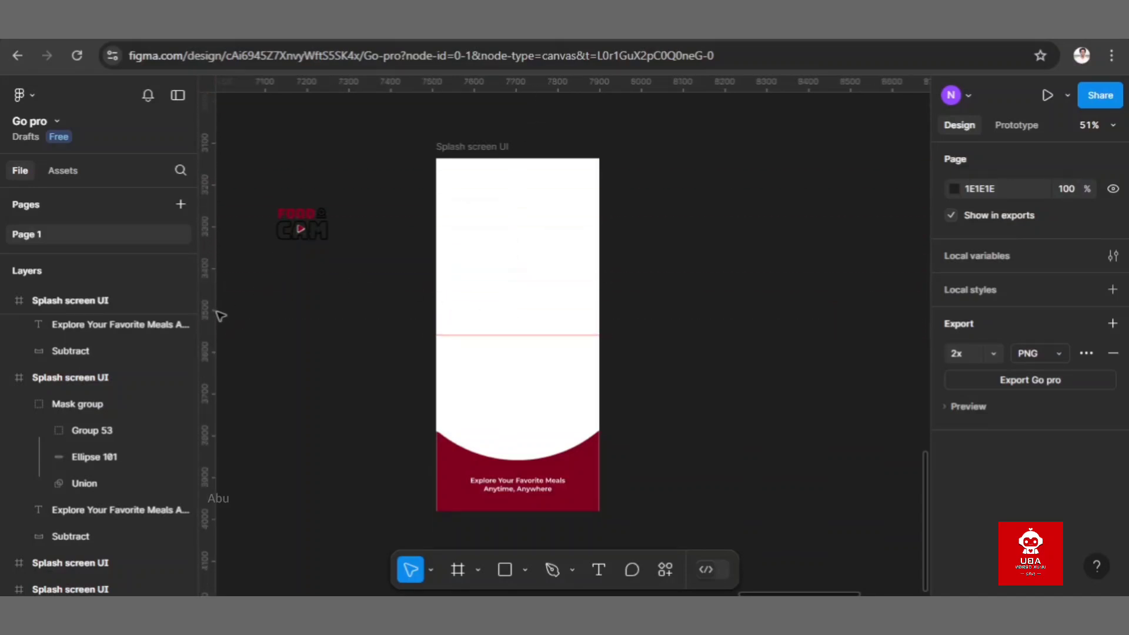
{"action": "left_click_drag", "start_coordinate": [212, 307], "coordinate": [518, 335]}
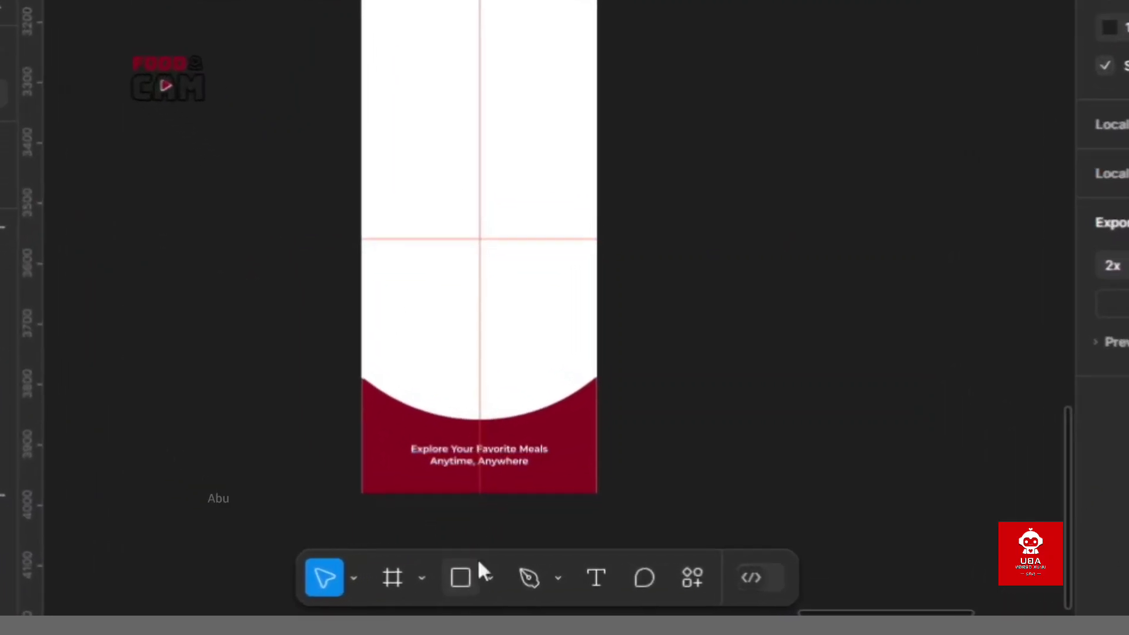
- Draw a flat ellipse about 258 × 65 just below the guides' intersection in the splash screen frame
{"action": "left_click", "coordinate": [487, 577]}
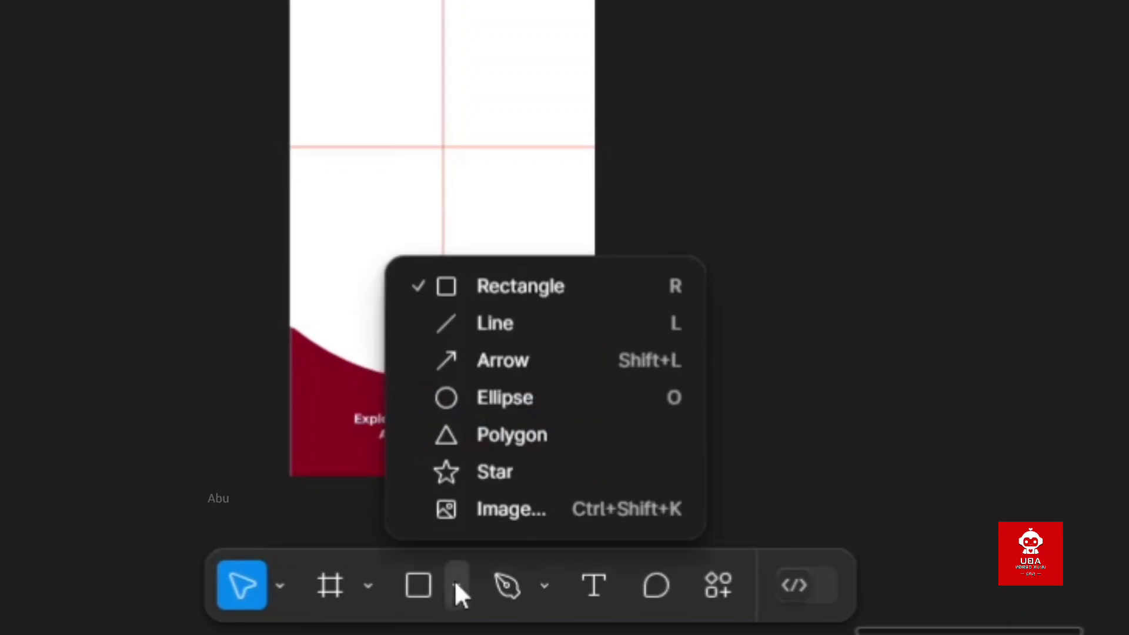
{"action": "left_click", "coordinate": [492, 411]}
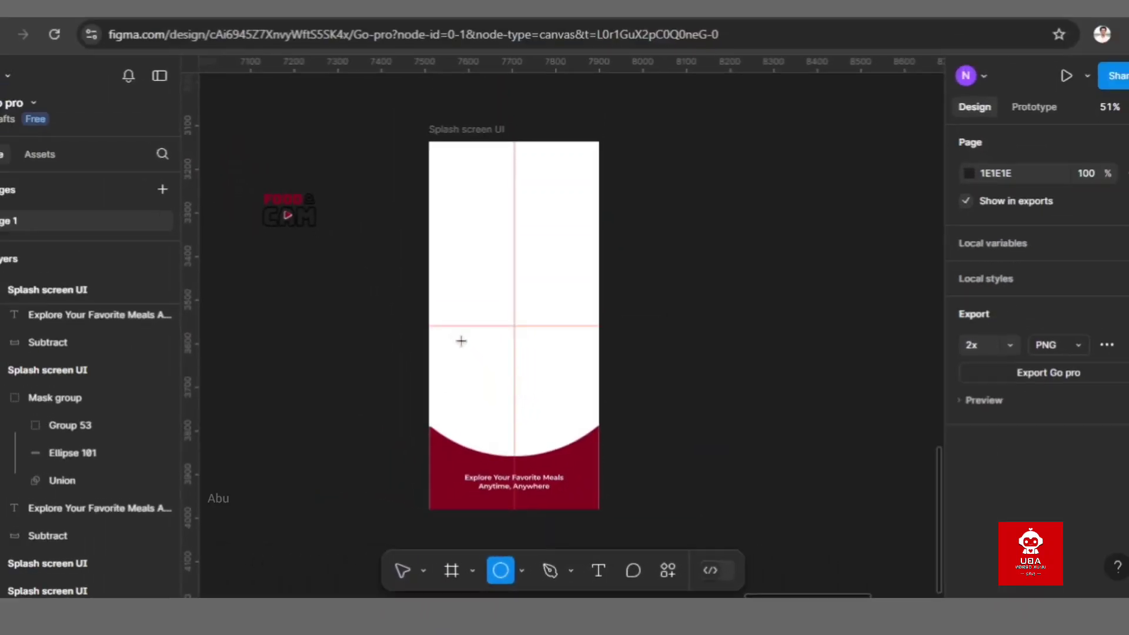
{"action": "left_click_drag", "start_coordinate": [348, 175], "coordinate": [432, 210]}
{"action": "left_click_drag", "start_coordinate": [513, 368], "coordinate": [580, 379]}
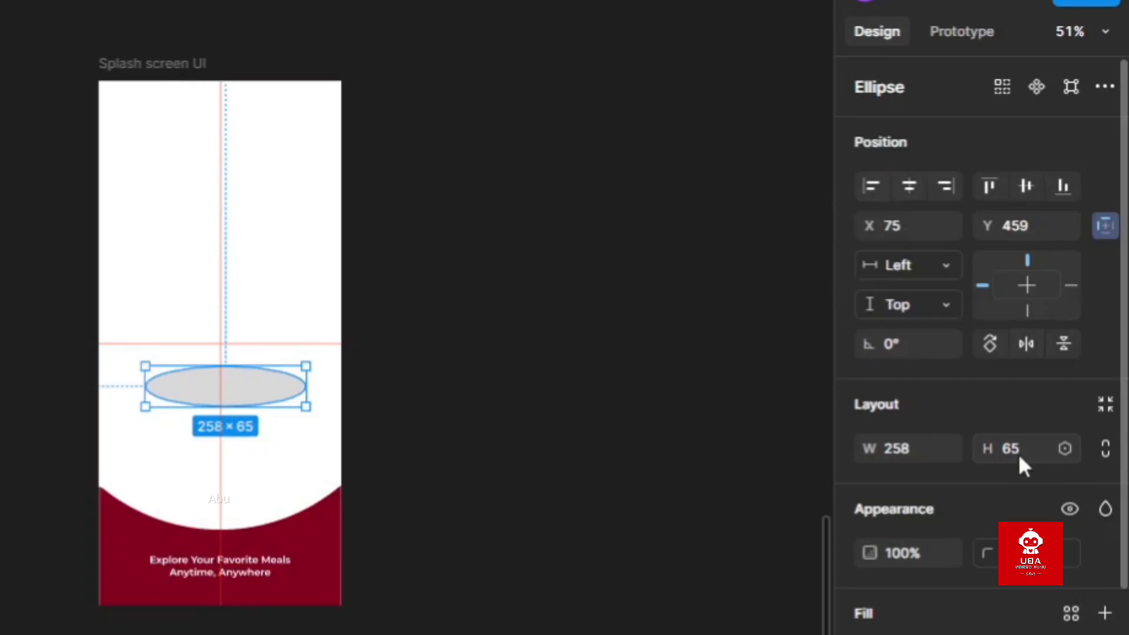
- Resize the ellipse to 250 × 50 and centre it on the vertical guide with its upper edge on the horizontal guide
{"action": "left_click", "coordinate": [1026, 435]}
{"action": "left_click", "coordinate": [915, 450]}
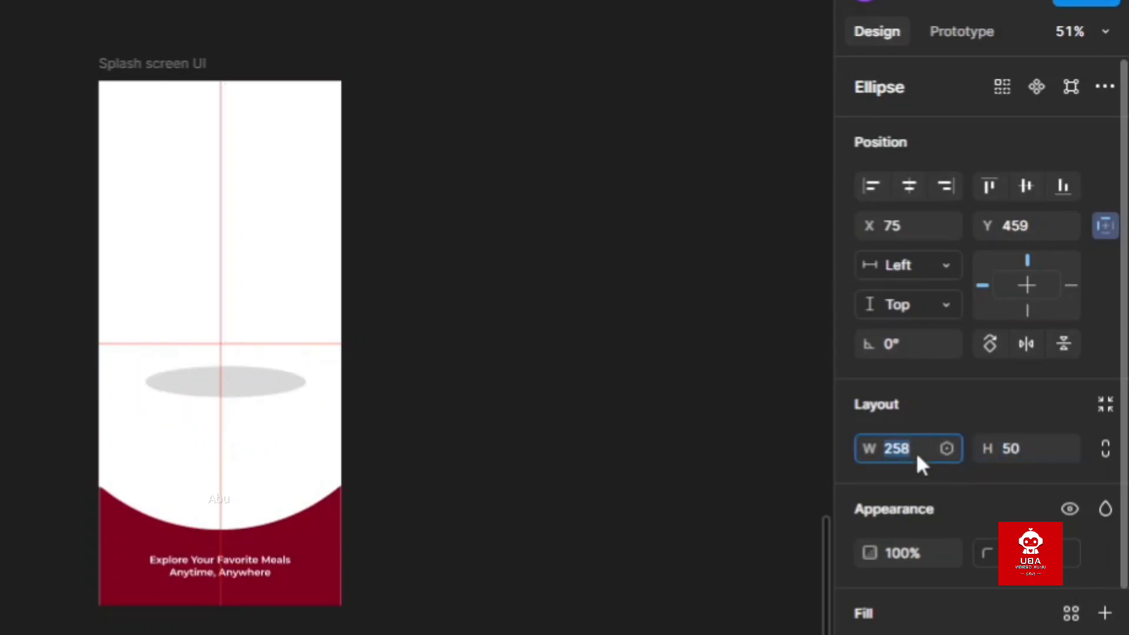
{"action": "type", "text": "250"}
{"action": "key", "text": "Return"}
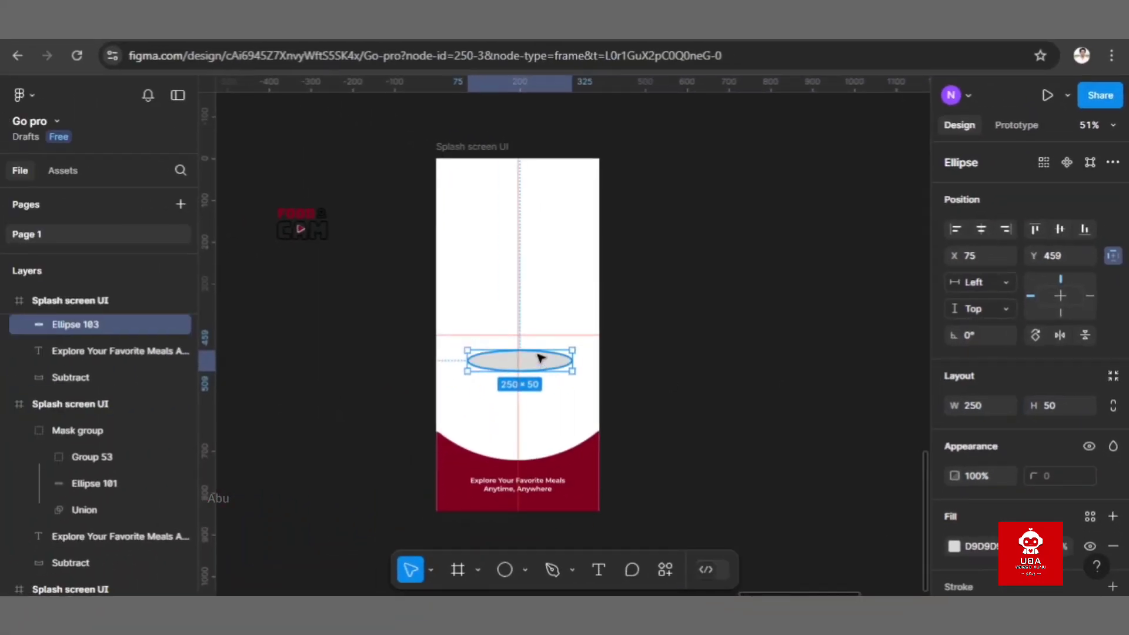
{"action": "left_click_drag", "start_coordinate": [540, 357], "coordinate": [540, 349]}
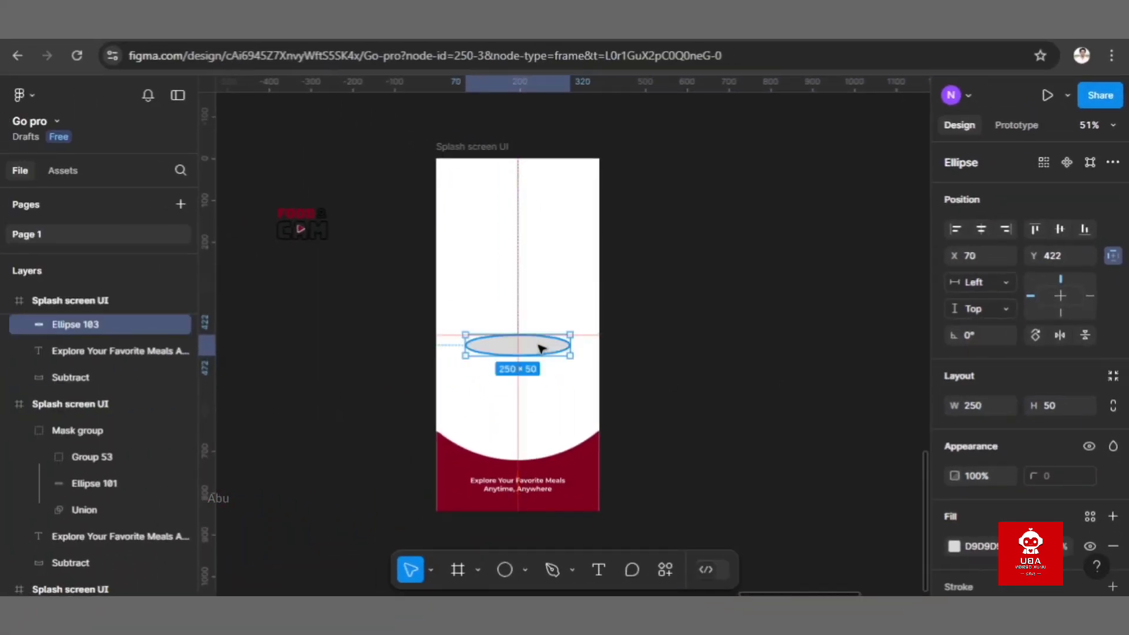
- Fill the ellipse with the curved banner's sampled dark red, then darken the fill to 490717
{"action": "left_click", "coordinate": [954, 546]}
{"action": "left_click", "coordinate": [756, 410]}
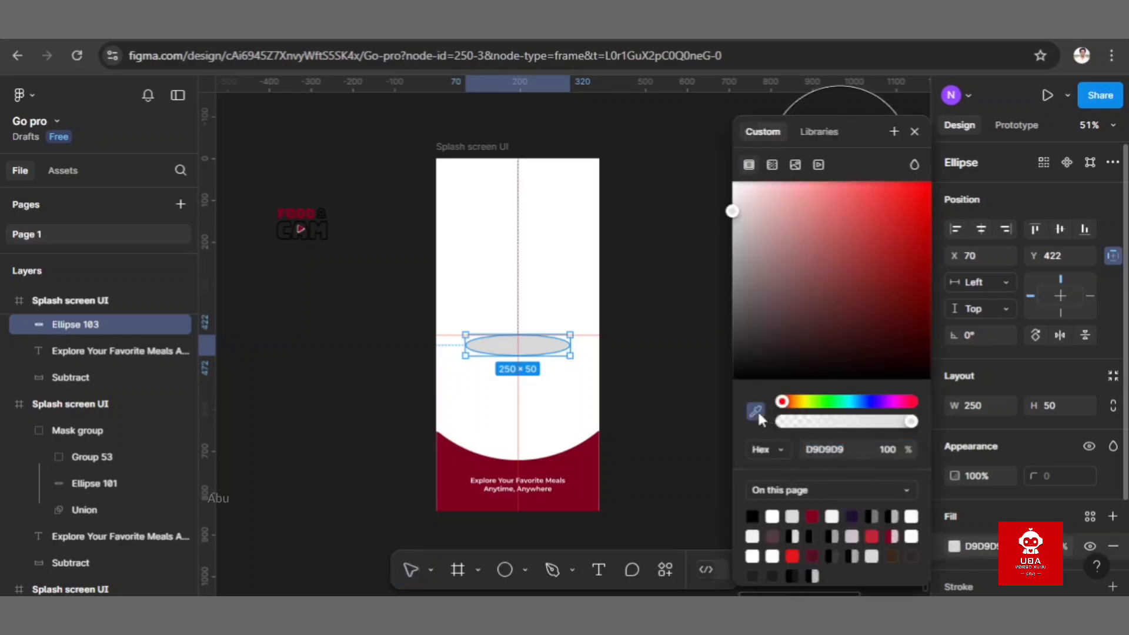
{"action": "left_click", "coordinate": [584, 470]}
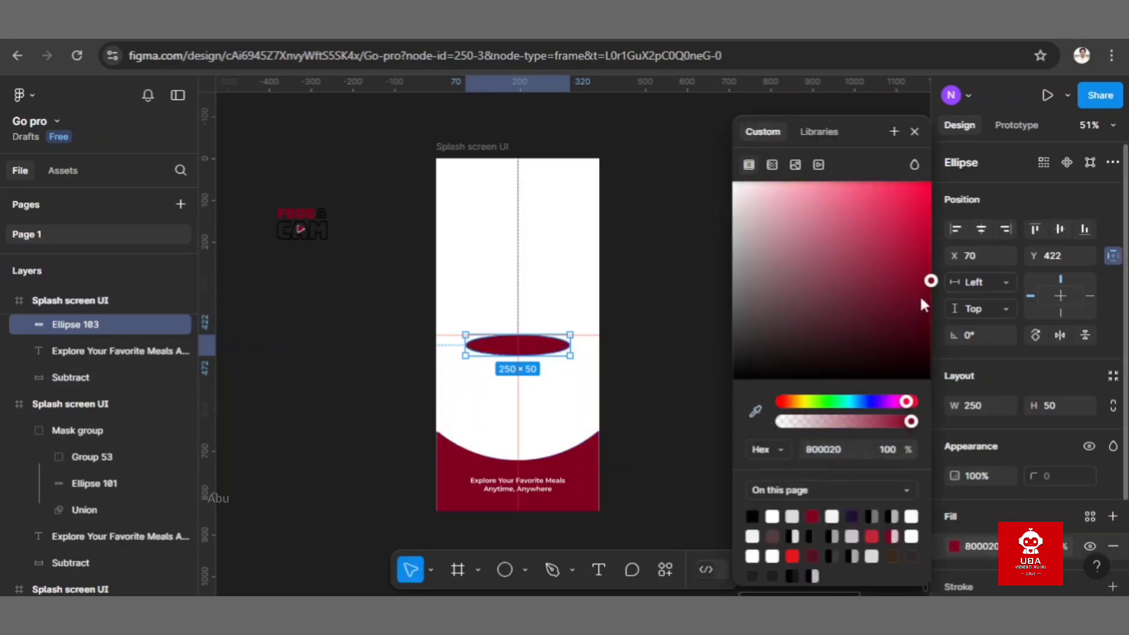
{"action": "left_click_drag", "start_coordinate": [931, 284], "coordinate": [911, 327]}
{"action": "left_click", "coordinate": [681, 340]}
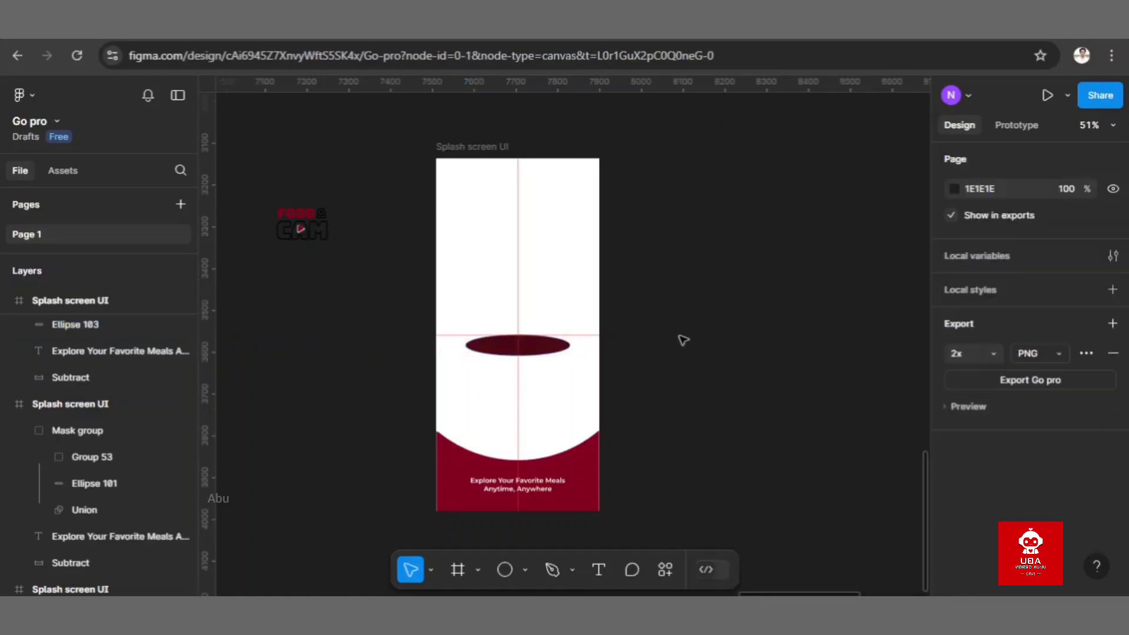
- Duplicate the dark ellipse and place the copy directly below the original, shifted to X 102, Y 472
{"action": "left_click", "coordinate": [556, 356]}
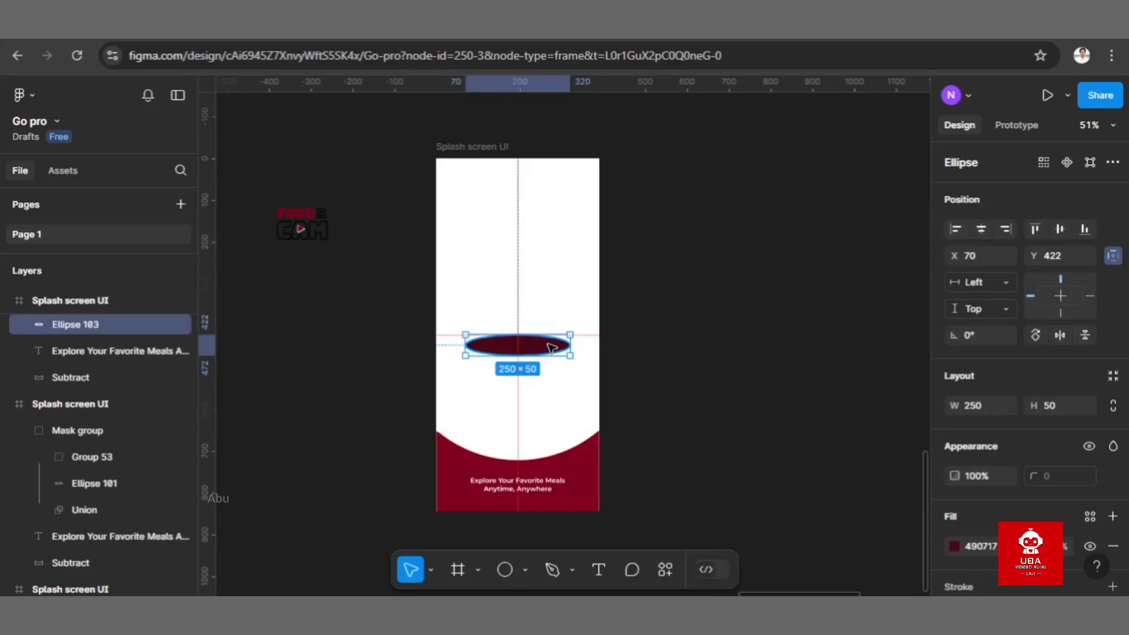
{"action": "key", "text": "ctrl+d"}
{"action": "left_click_drag", "start_coordinate": [551, 348], "coordinate": [562, 371]}
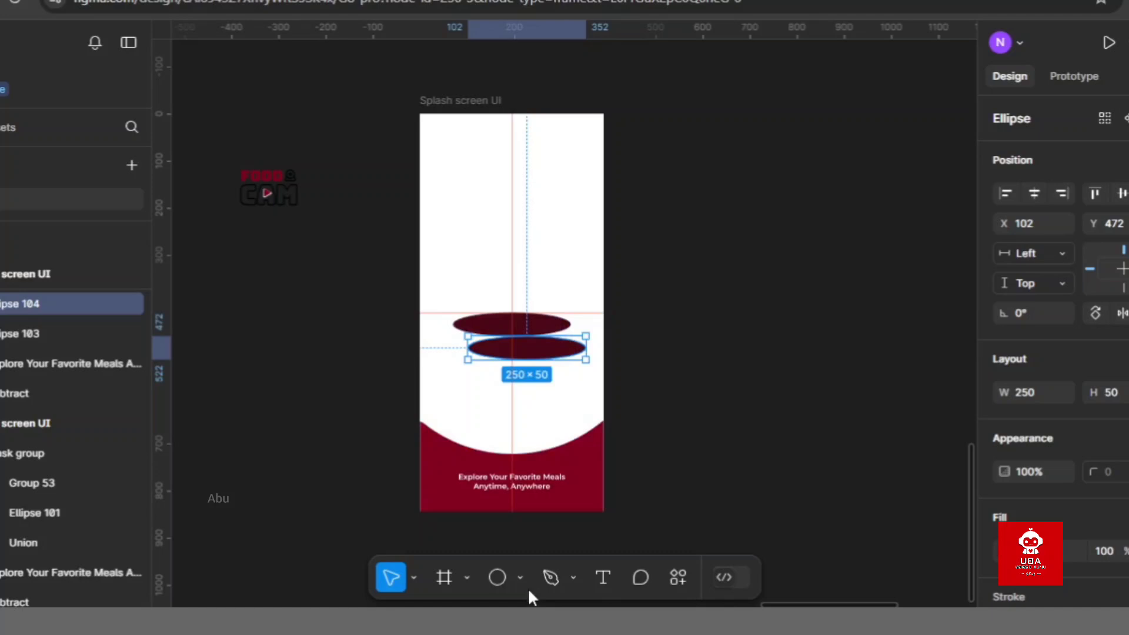
- Draw a rectangle above the upper ellipse and size it to 250 × 317, matching the ellipse's width and reaching its middle
{"action": "left_click", "coordinate": [524, 570]}
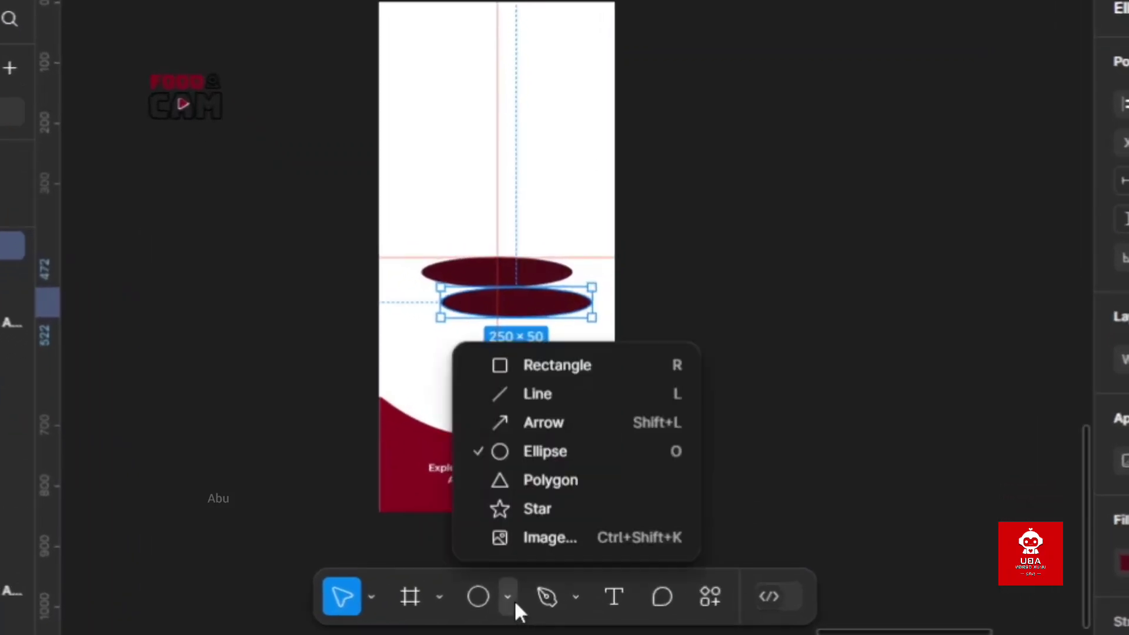
{"action": "left_click", "coordinate": [535, 365]}
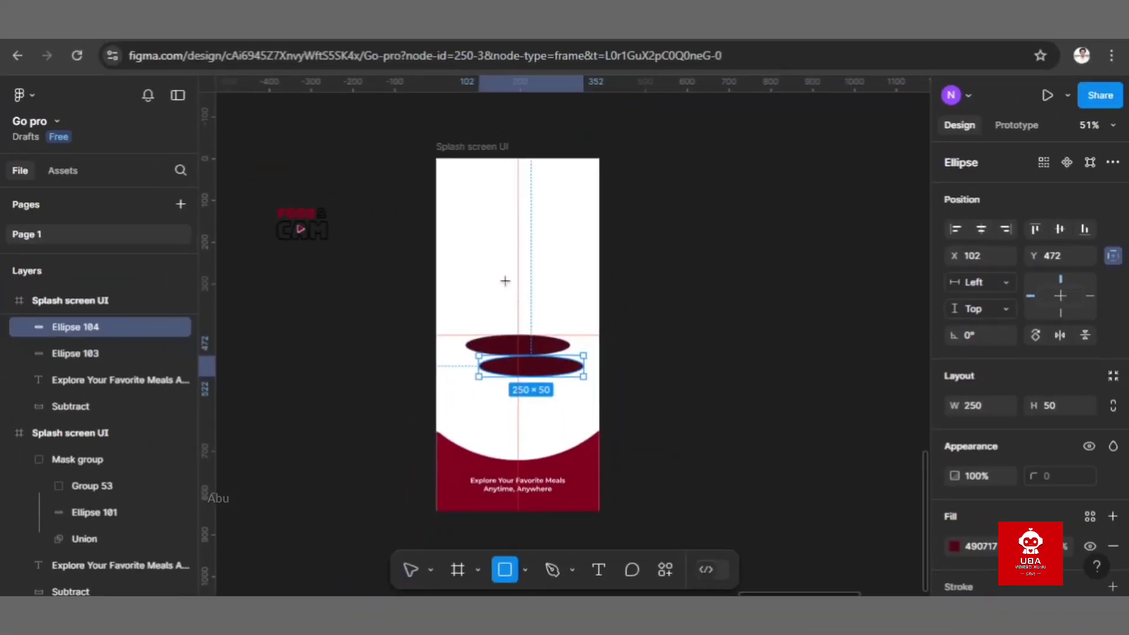
{"action": "left_click_drag", "start_coordinate": [472, 215], "coordinate": [525, 341]}
{"action": "scroll", "coordinate": [477, 323], "scroll_direction": "up", "scroll_amount": 5}
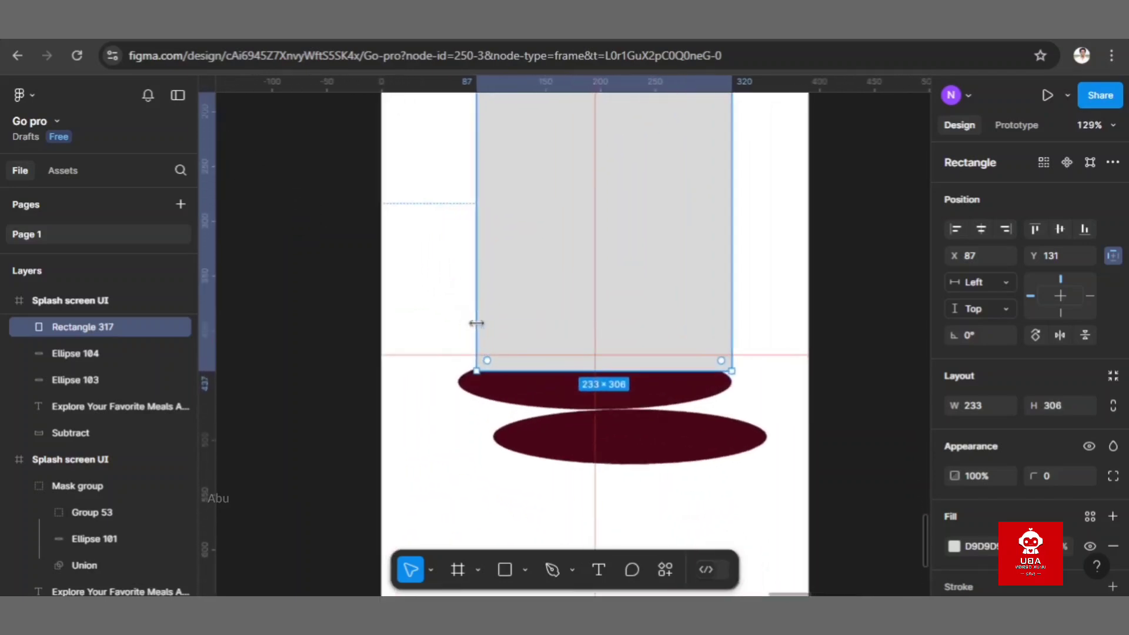
{"action": "left_click_drag", "start_coordinate": [475, 324], "coordinate": [455, 323]}
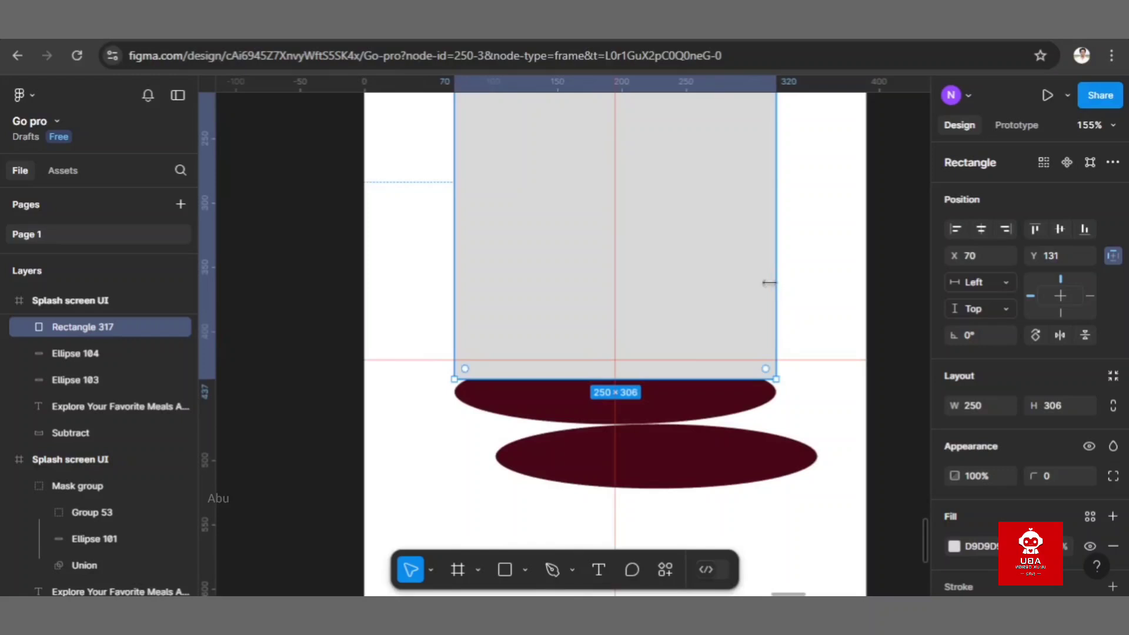
{"action": "left_click_drag", "start_coordinate": [691, 380], "coordinate": [691, 395]}
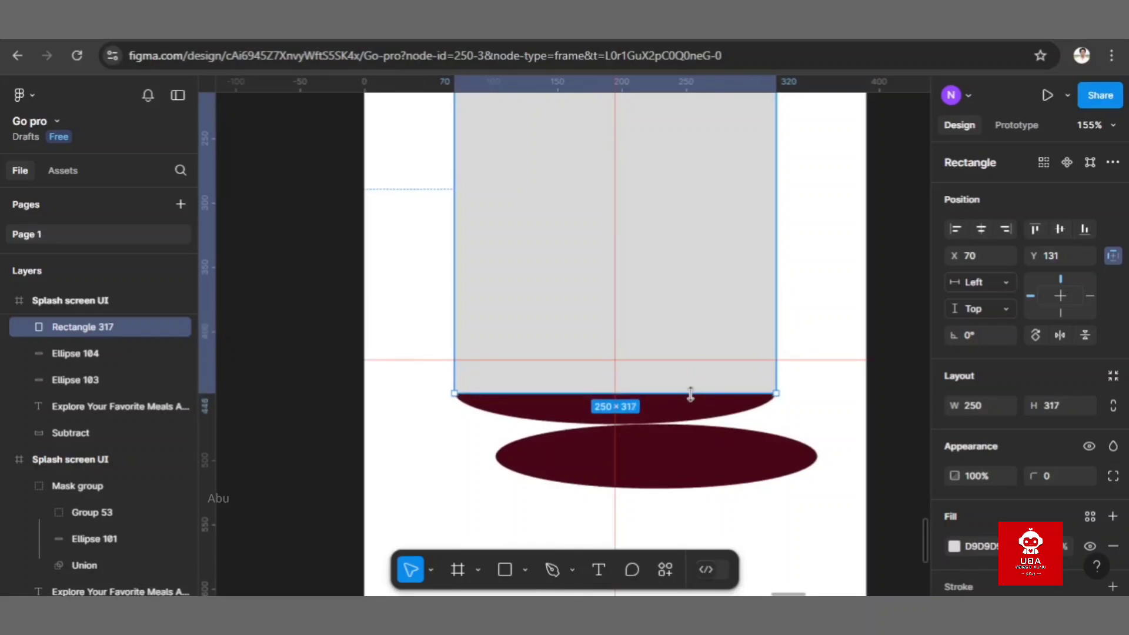
{"action": "left_click", "coordinate": [464, 459]}
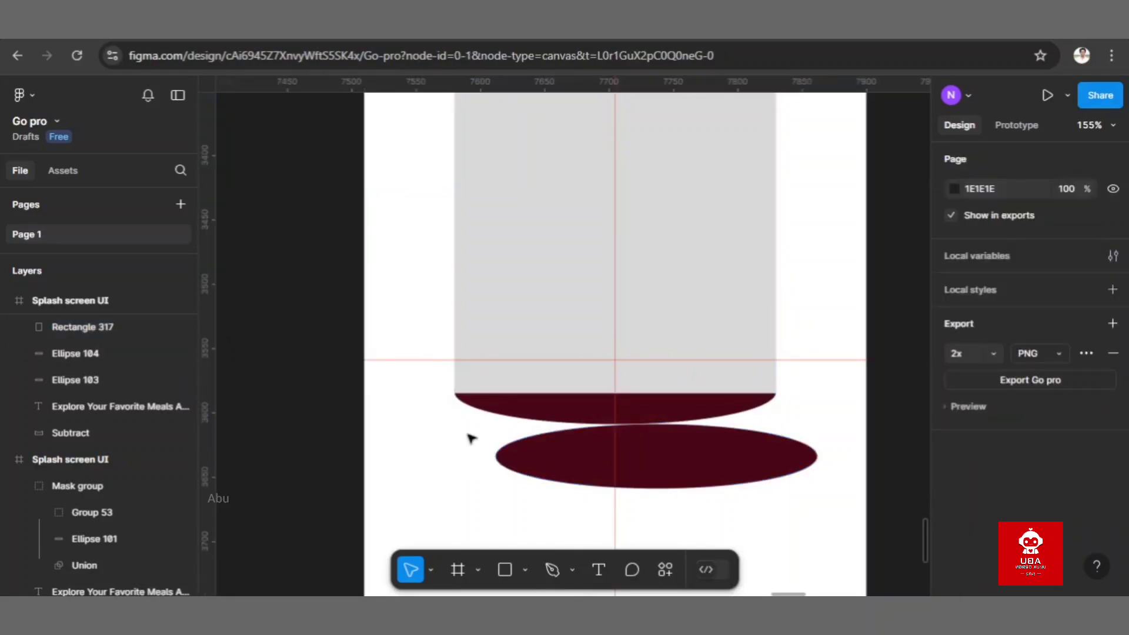
- Combine the grey rectangle and the upper ellipse into one shape with Union selection
{"action": "left_click", "coordinate": [582, 291]}
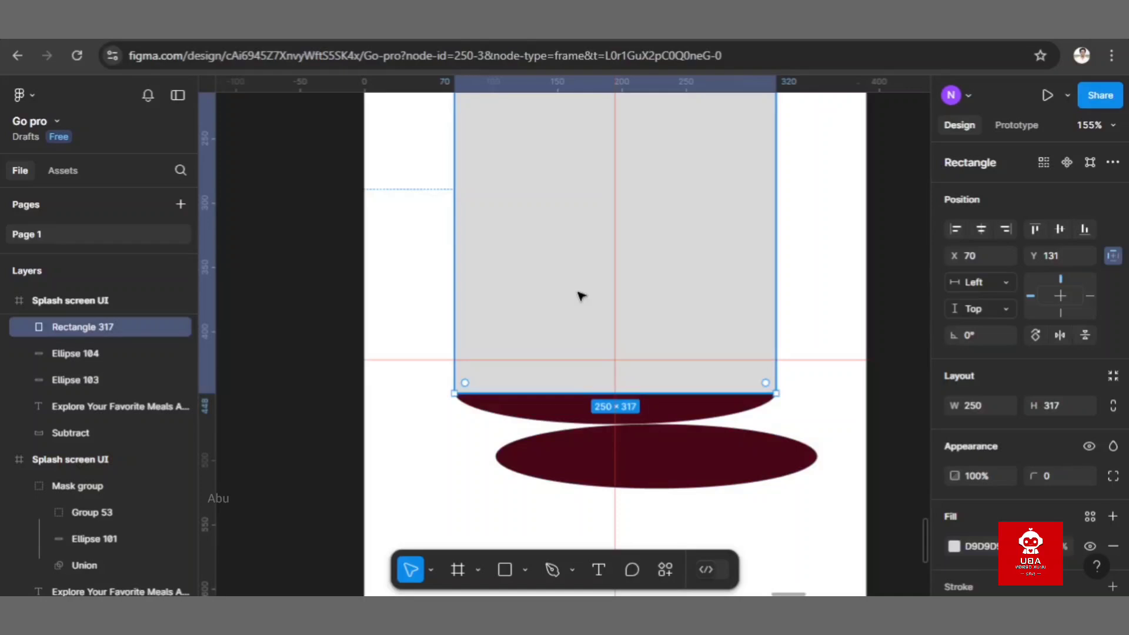
{"action": "left_click", "coordinate": [525, 410], "text": "shift"}
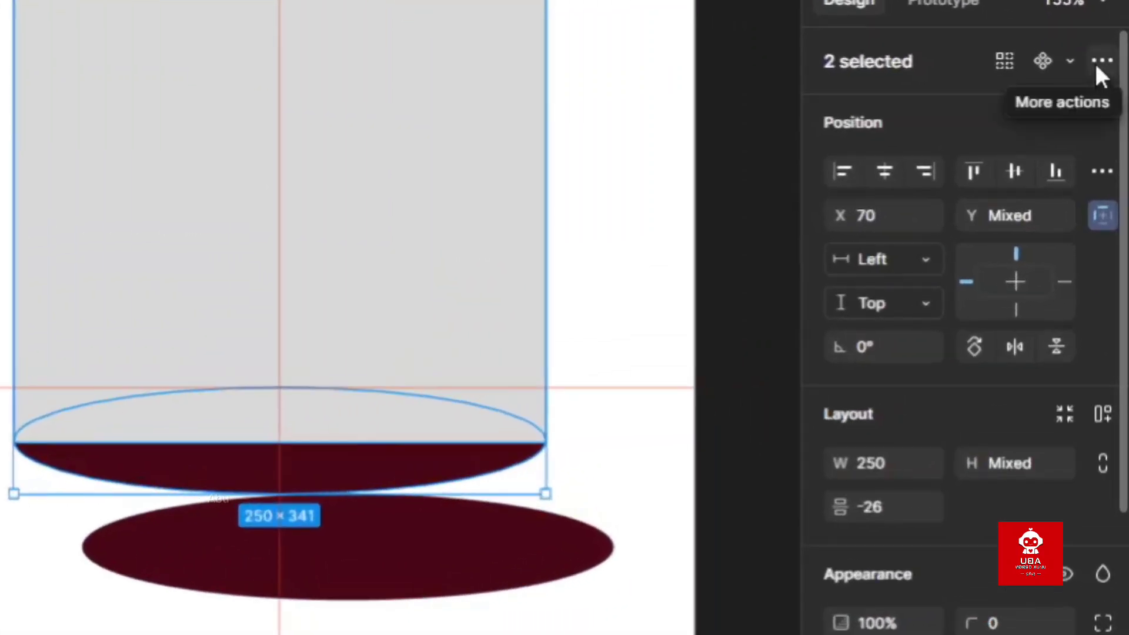
{"action": "left_click", "coordinate": [1094, 61]}
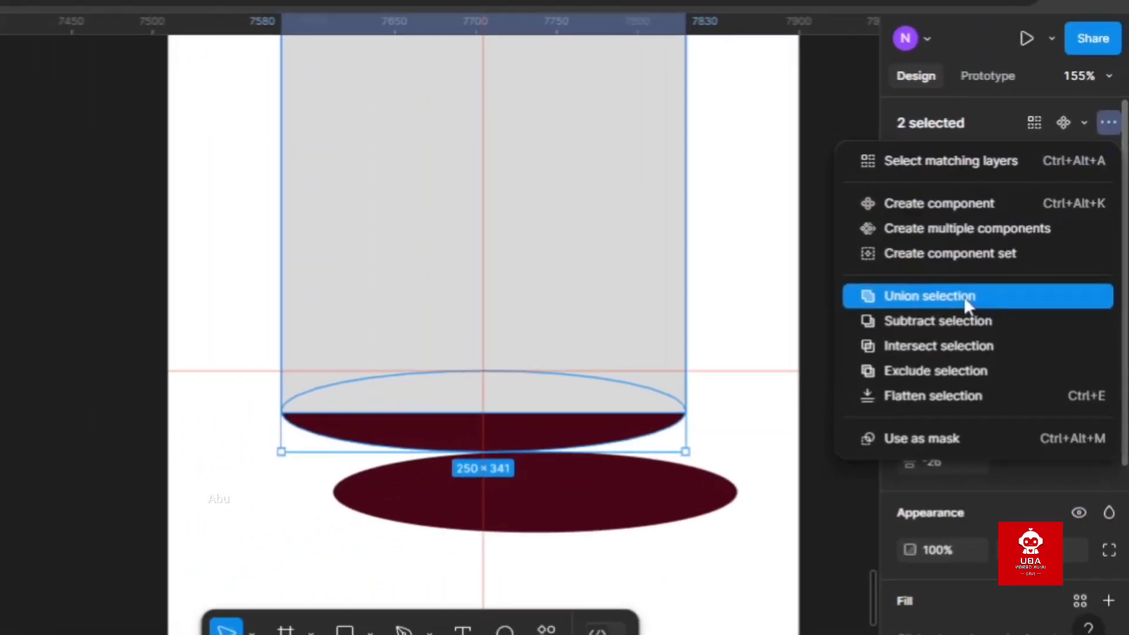
{"action": "left_click", "coordinate": [919, 290]}
{"action": "left_click", "coordinate": [399, 391]}
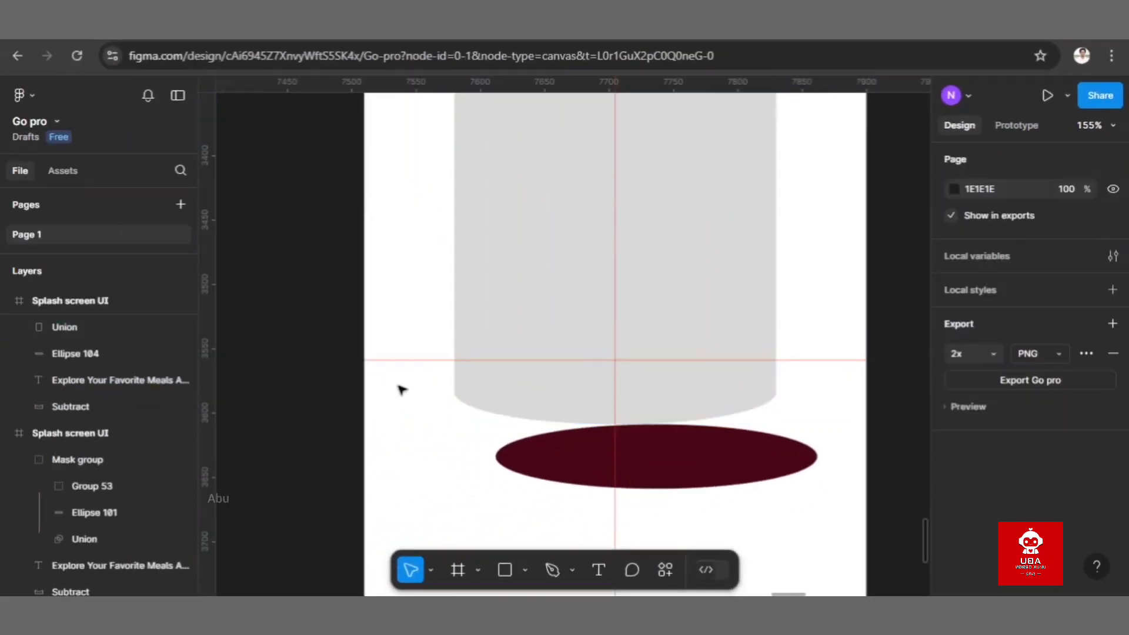
- Move the remaining dark ellipse onto the rounded base of the union shape at X 70, Y 422 and bring it forward
{"action": "scroll", "coordinate": [402, 390], "scroll_direction": "down", "scroll_amount": 5}
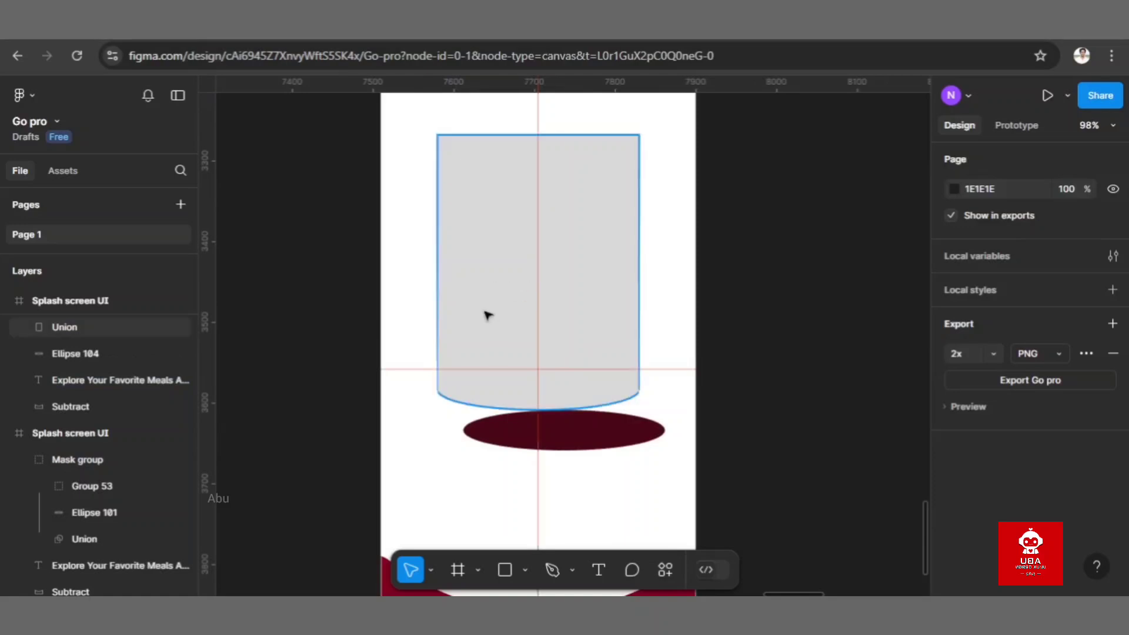
{"action": "left_click", "coordinate": [504, 292]}
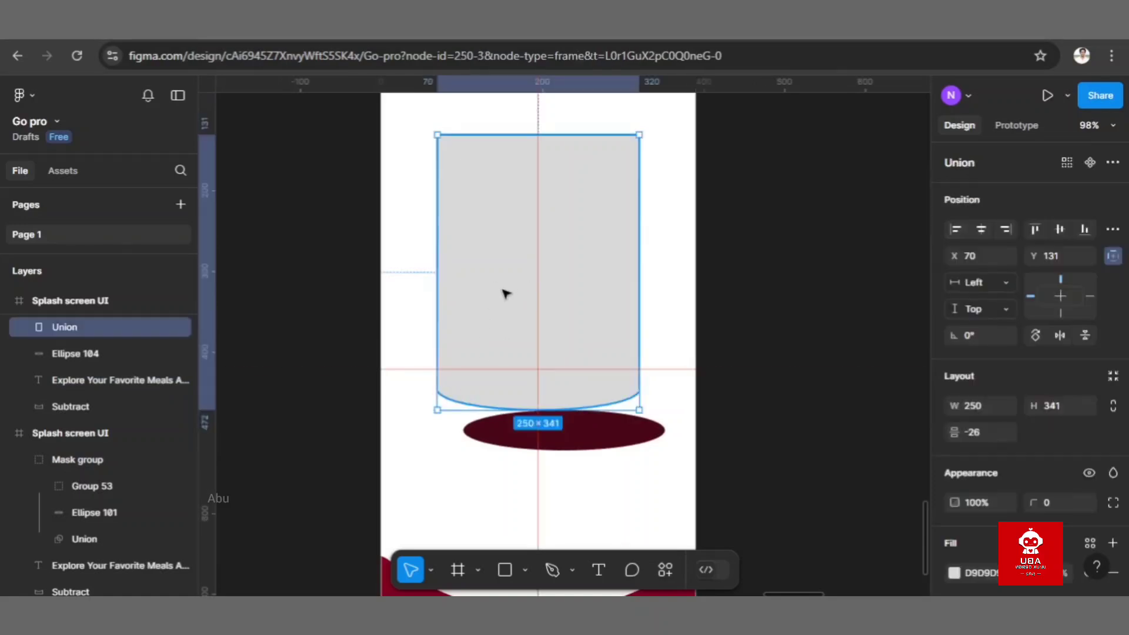
{"action": "left_click", "coordinate": [515, 445]}
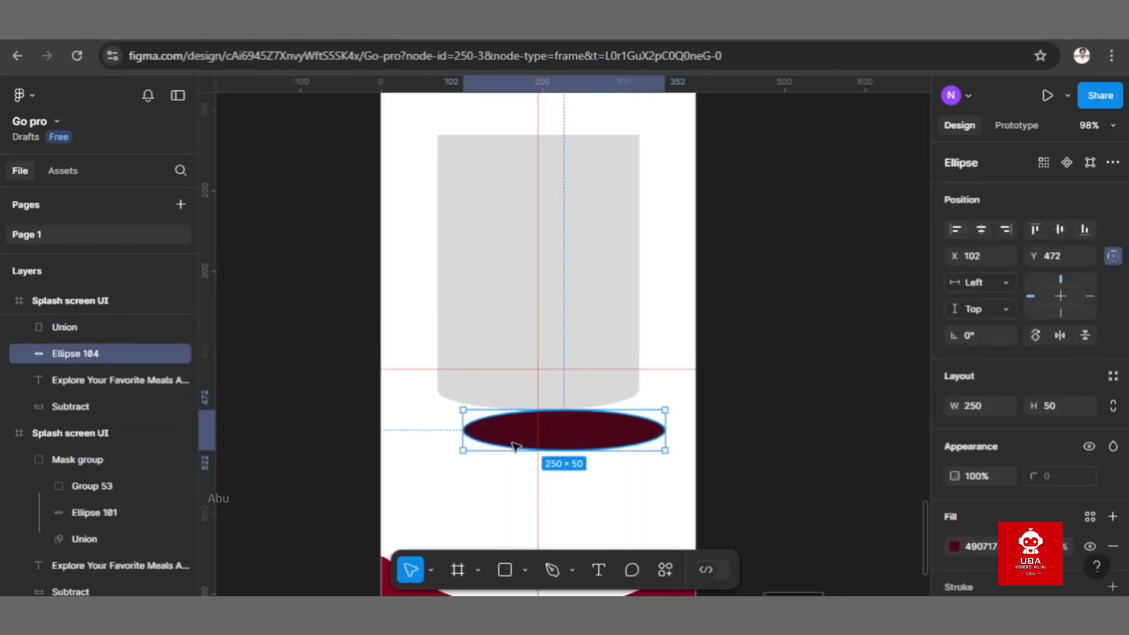
{"action": "left_click_drag", "start_coordinate": [515, 445], "coordinate": [540, 403]}
{"action": "key", "text": "ctrl+]"}
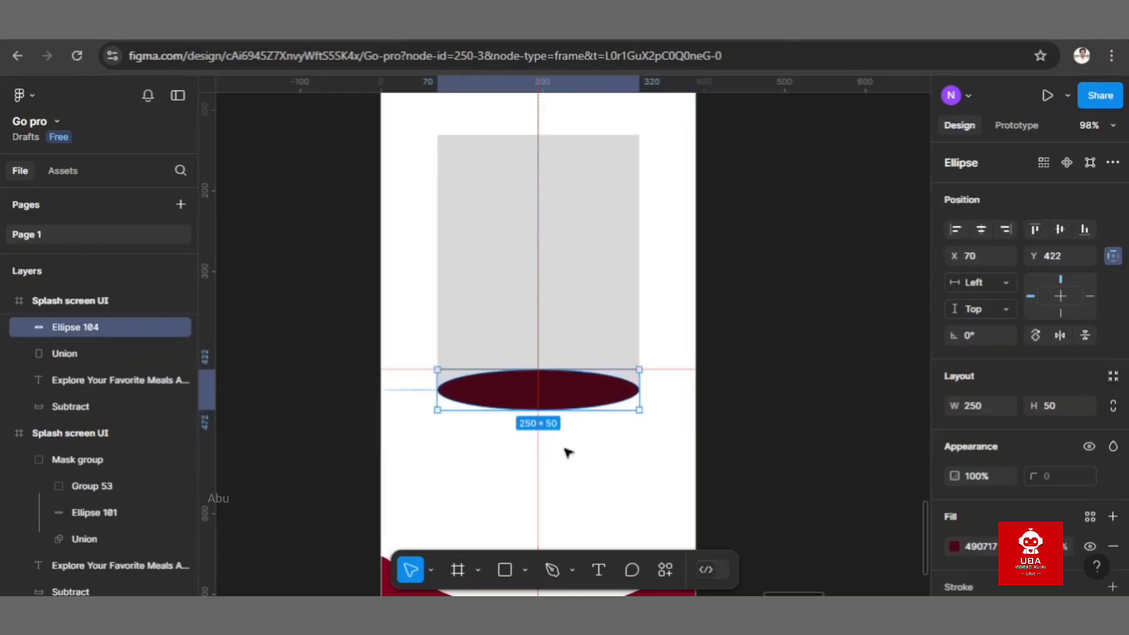
{"action": "left_click", "coordinate": [591, 459]}
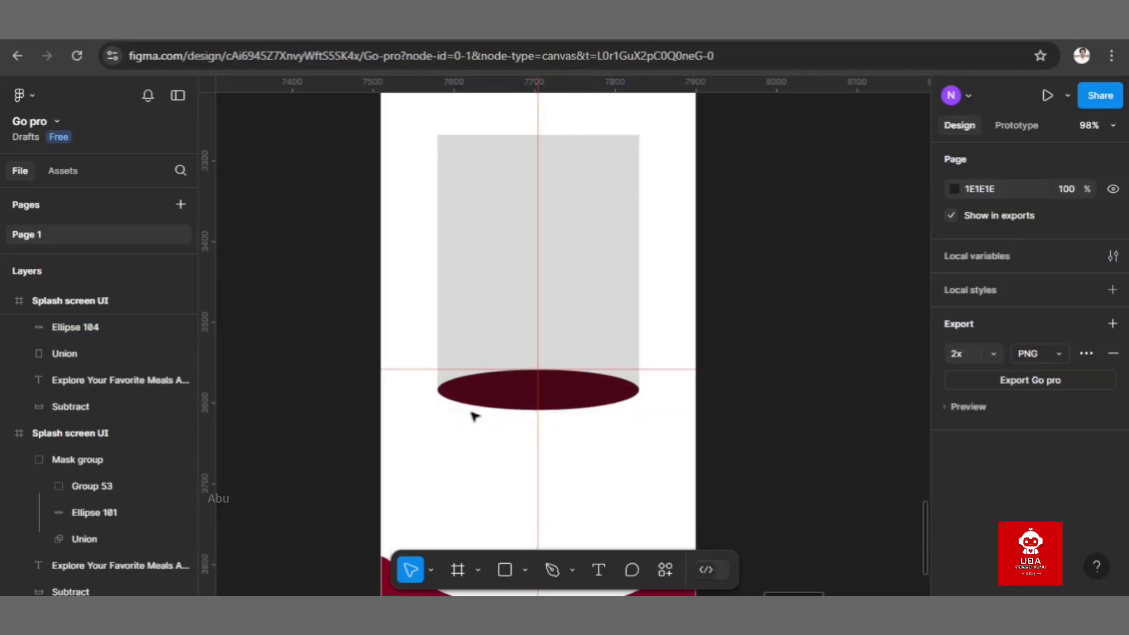
- Move the FOOD & CAM logo into the frame over the grey shape, centred on the vertical guide at Y 302
{"action": "scroll", "coordinate": [403, 378], "scroll_direction": "down", "scroll_amount": 4}
{"action": "left_click_drag", "start_coordinate": [255, 261], "coordinate": [476, 347]}
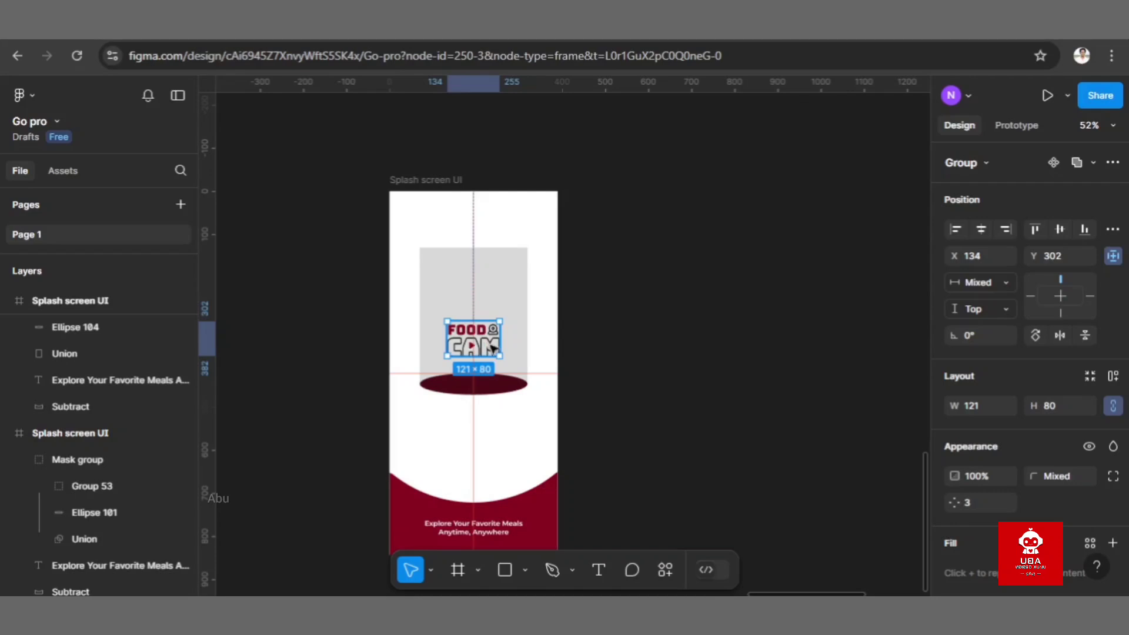
{"action": "left_click", "coordinate": [587, 386]}
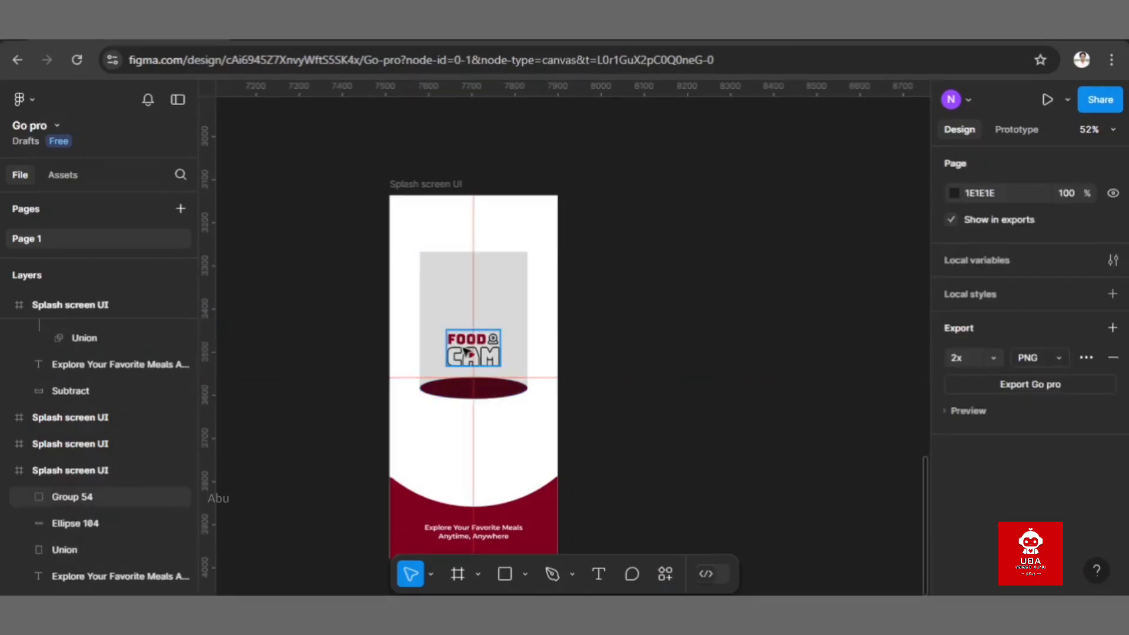
- Move the logo down into the white area below the dark ellipse, slightly right of the vertical guide
{"action": "left_click_drag", "start_coordinate": [494, 355], "coordinate": [487, 402]}
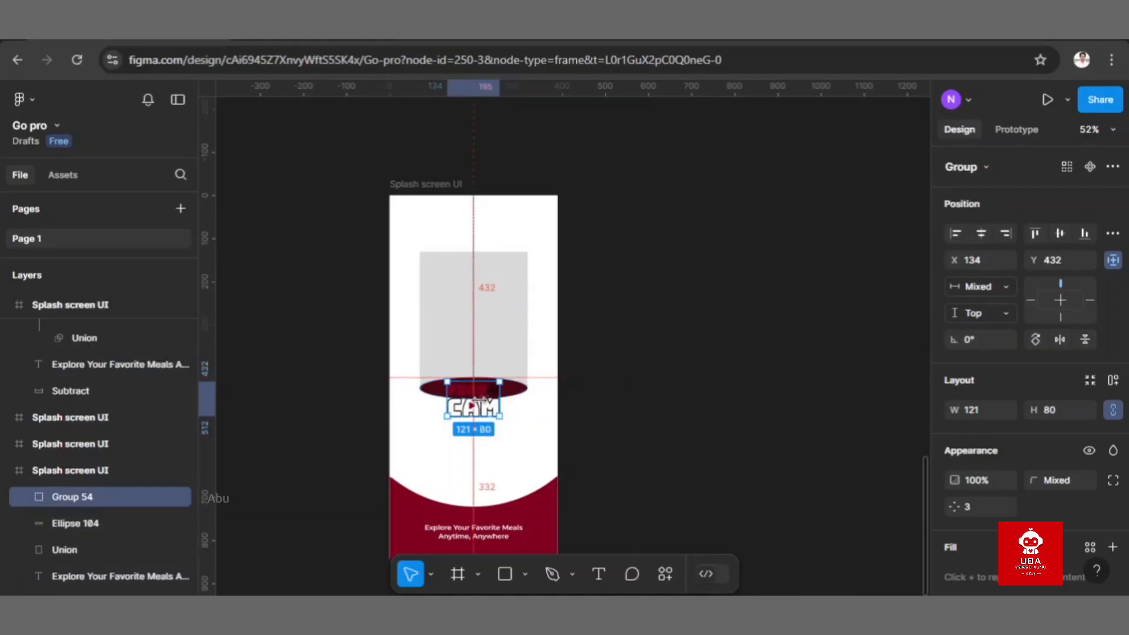
{"action": "left_click_drag", "start_coordinate": [473, 404], "coordinate": [495, 468]}
- Use the grey union shape as a mask for the dark ellipse
{"action": "left_click", "coordinate": [496, 344]}
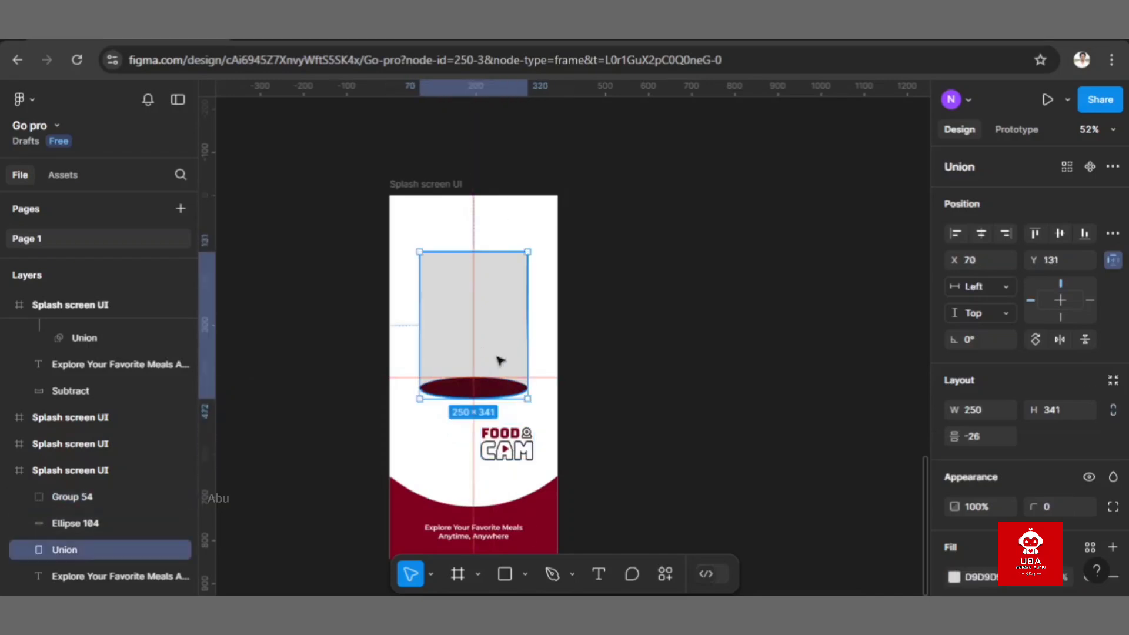
{"action": "left_click", "coordinate": [453, 391], "text": "shift"}
{"action": "right_click", "coordinate": [449, 345]}
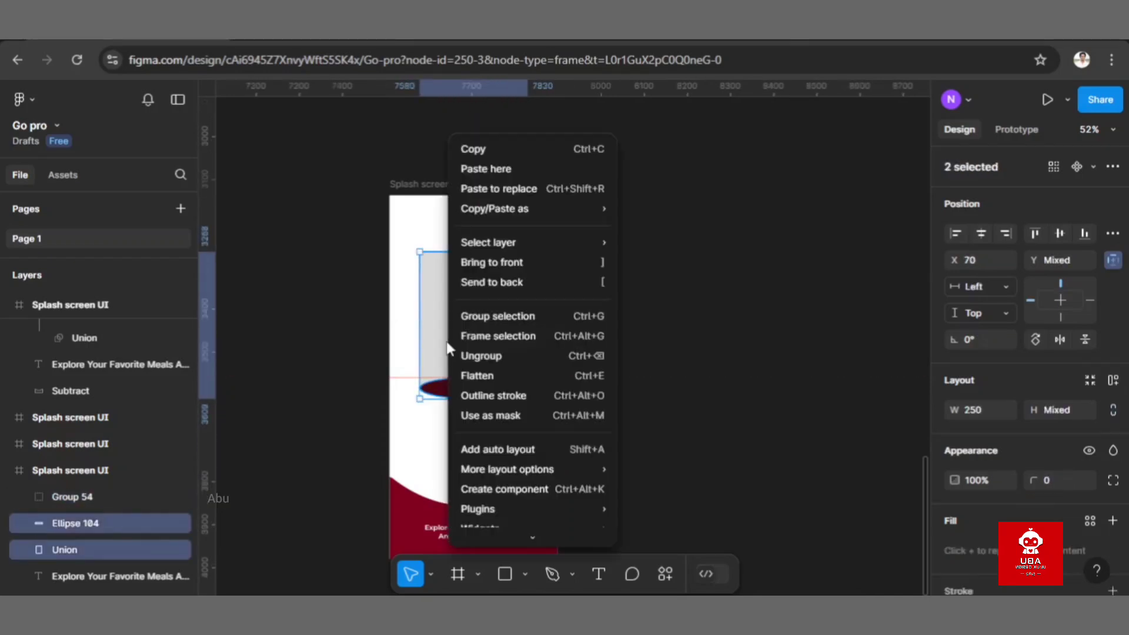
{"action": "left_click", "coordinate": [480, 415]}
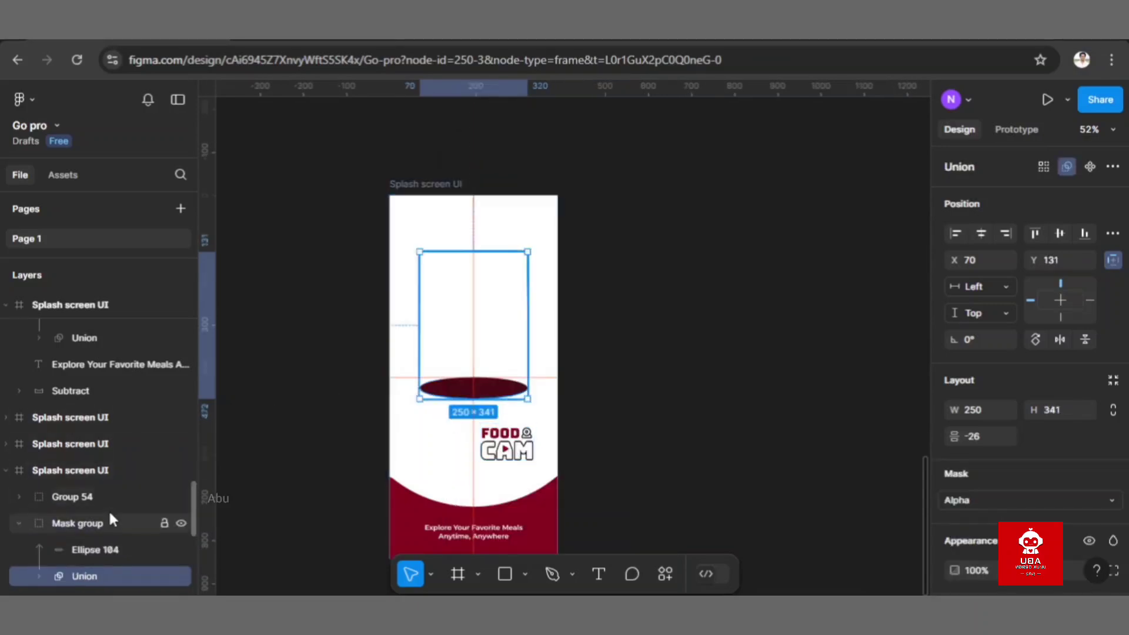
- Centre the logo over the dark ellipse, place its Group 54 layer inside the Mask group, and raise it just above the ellipse
{"action": "scroll", "coordinate": [107, 510], "scroll_direction": "down", "scroll_amount": 2}
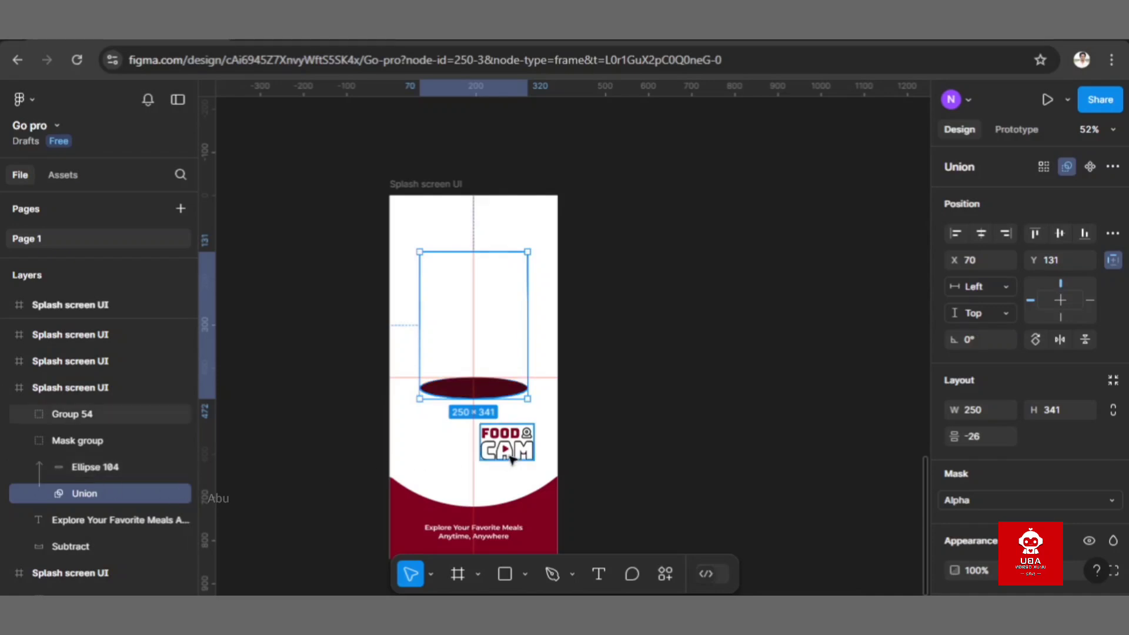
{"action": "left_click_drag", "start_coordinate": [518, 454], "coordinate": [487, 398]}
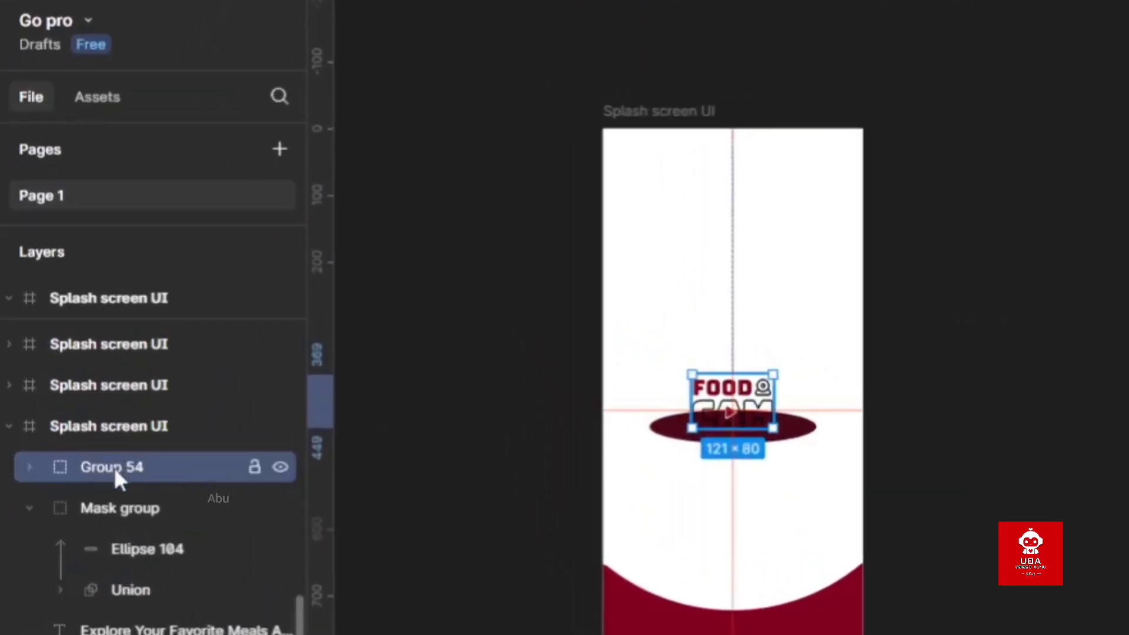
{"action": "left_click_drag", "start_coordinate": [114, 467], "coordinate": [117, 527]}
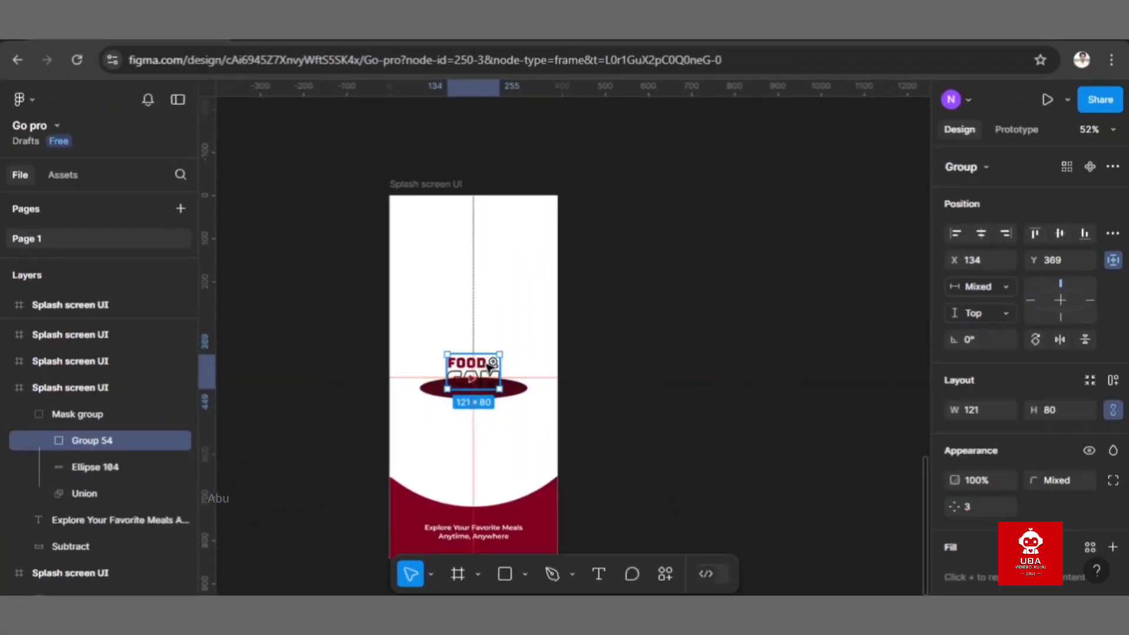
{"action": "left_click_drag", "start_coordinate": [481, 369], "coordinate": [493, 348]}
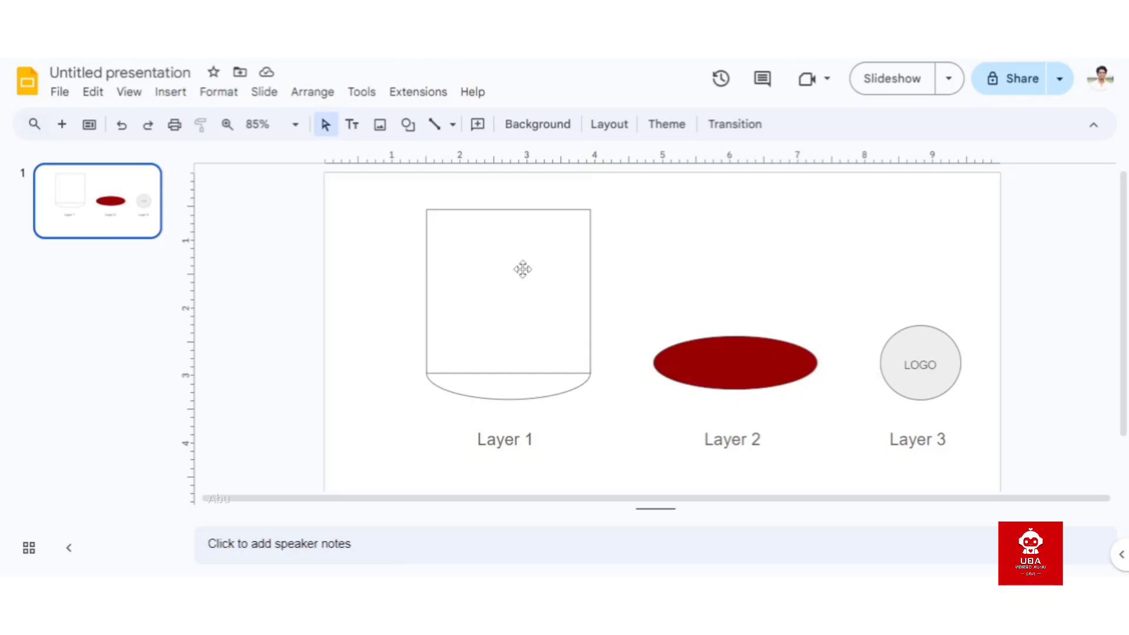
- In the Google Slides sketch, place the red Layer 2 ellipse on the rounded base of the Layer 1 shape and the logo circle over it
{"action": "left_click", "coordinate": [934, 371]}
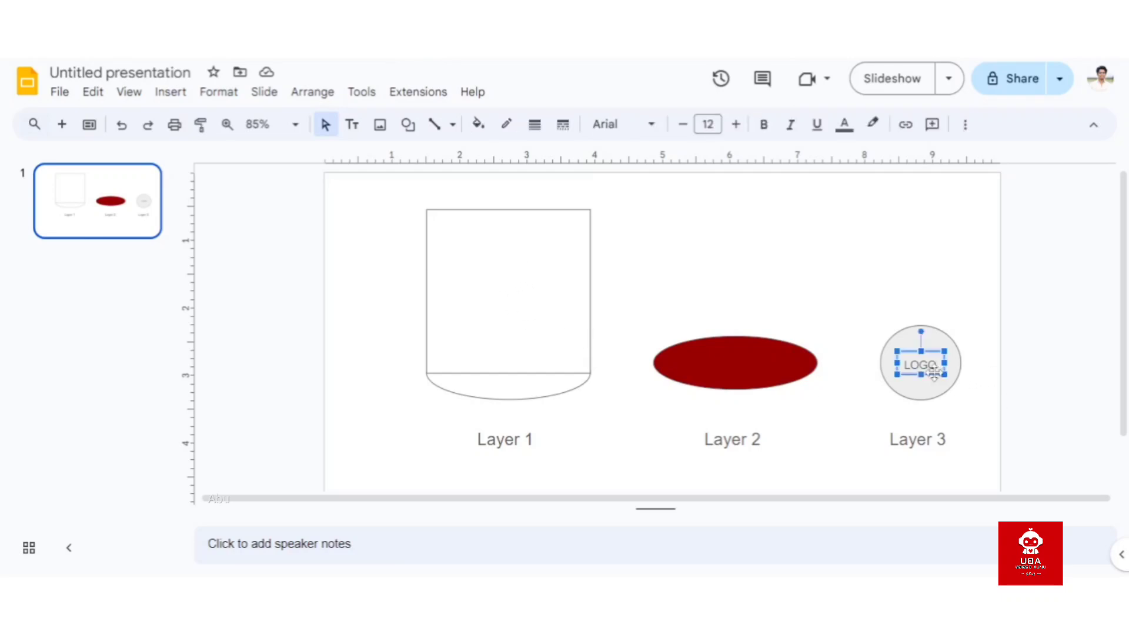
{"action": "left_click", "coordinate": [948, 346]}
{"action": "left_click_drag", "start_coordinate": [929, 375], "coordinate": [506, 396]}
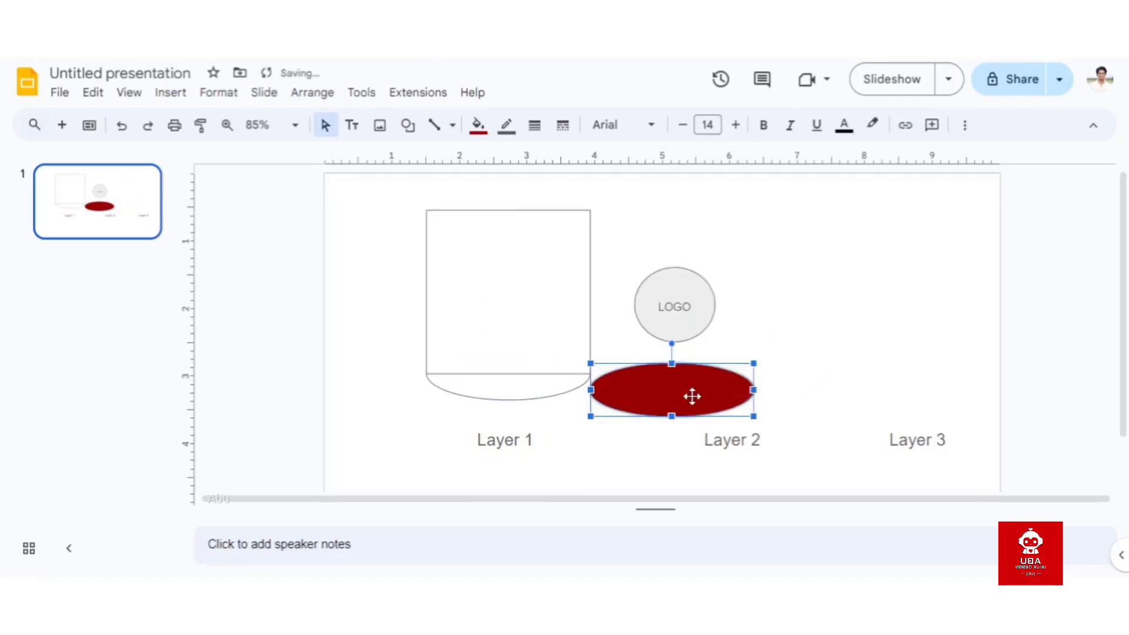
{"action": "left_click_drag", "start_coordinate": [689, 398], "coordinate": [526, 380]}
{"action": "left_click", "coordinate": [666, 309]}
{"action": "left_click", "coordinate": [688, 285]}
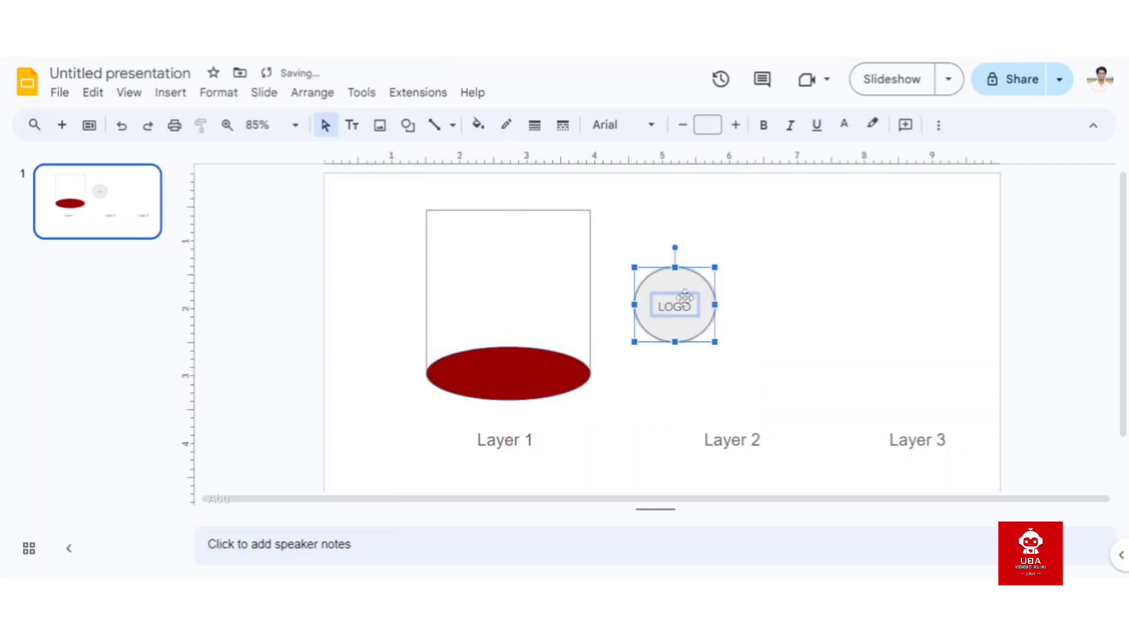
{"action": "left_click_drag", "start_coordinate": [684, 312], "coordinate": [518, 381]}
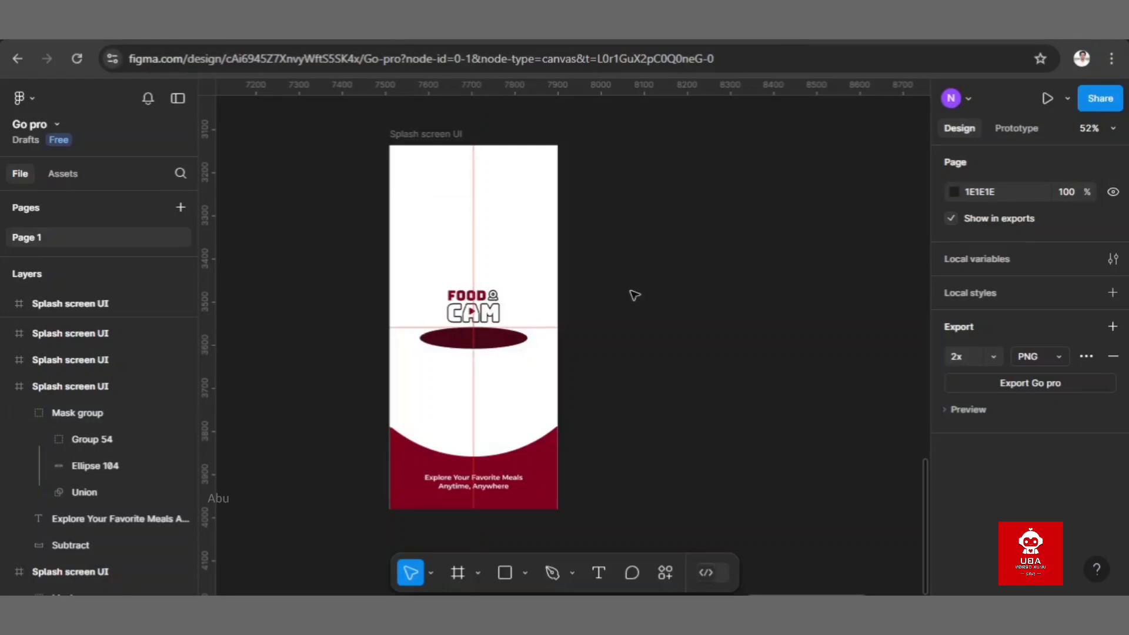
- Back in Figma, move the masked logo straight down below the dark ellipse to X 134, Y 527
{"action": "left_click", "coordinate": [490, 310]}
{"action": "left_click_drag", "start_coordinate": [488, 308], "coordinate": [487, 395]}
{"action": "left_click", "coordinate": [612, 355]}
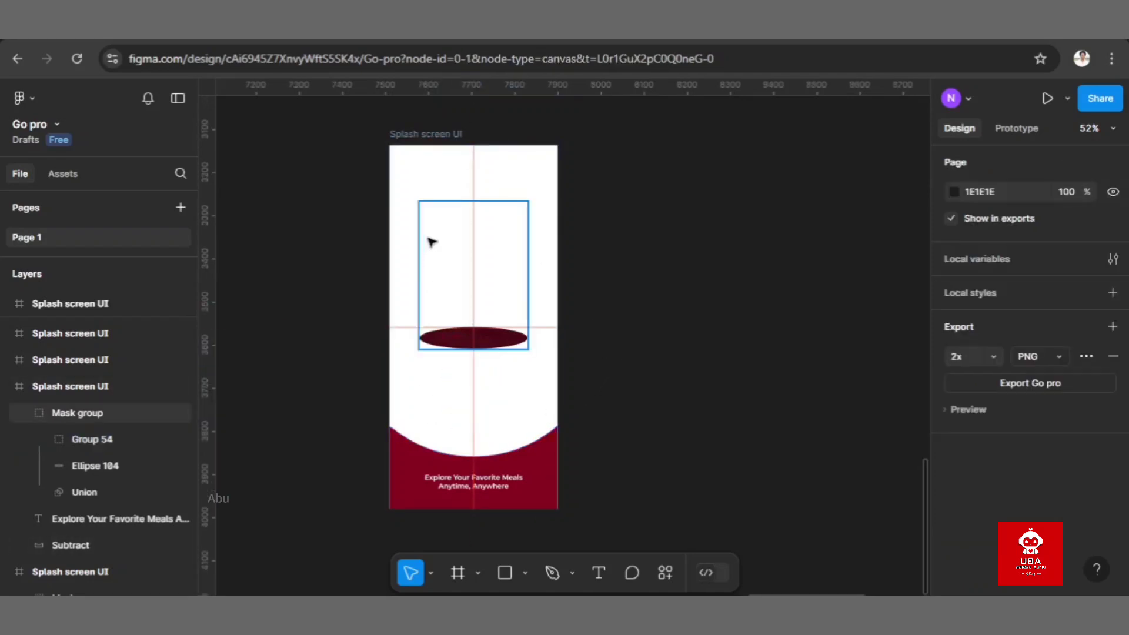
- Duplicate the splash screen frame and move the masked logo in the copy up to X 134, Y 191
{"action": "left_click", "coordinate": [432, 136]}
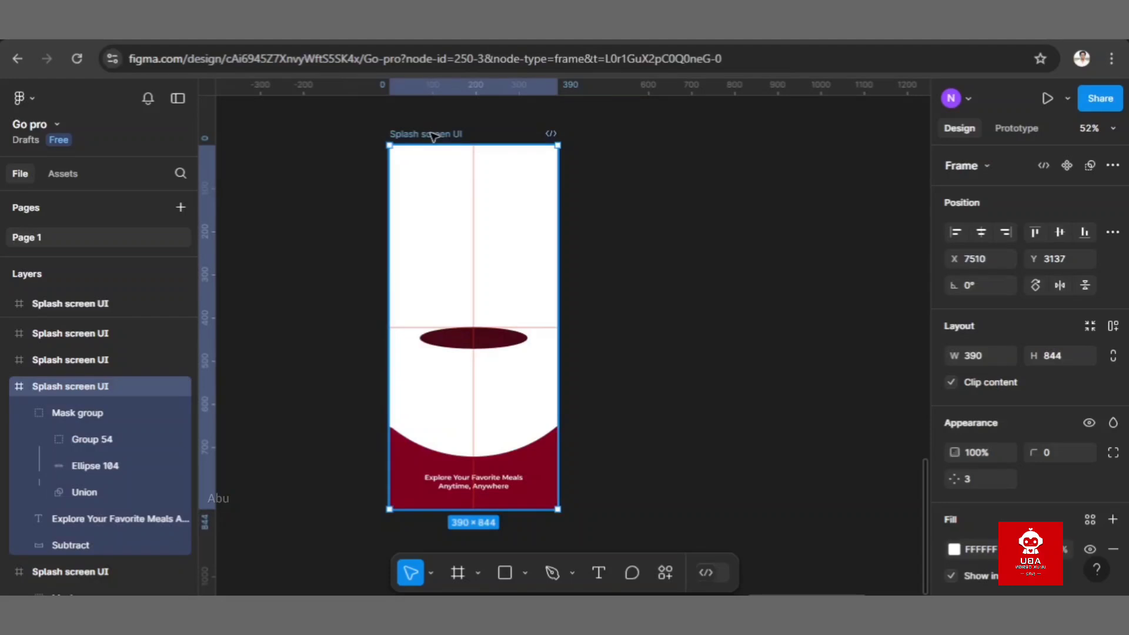
{"action": "key", "text": "ctrl+d"}
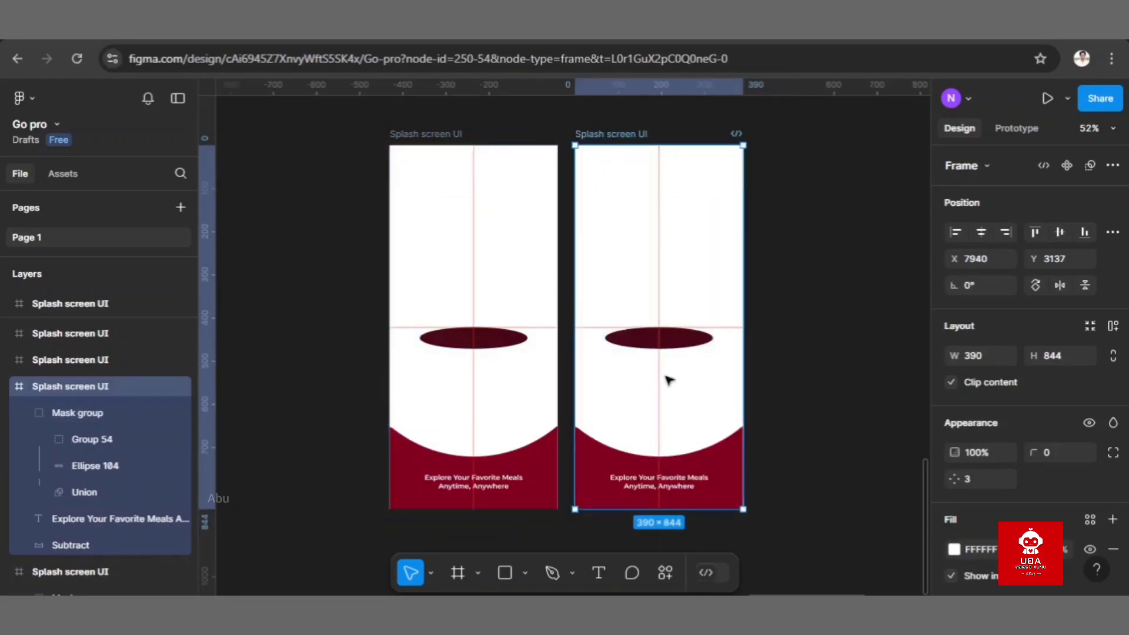
{"action": "left_click", "coordinate": [118, 438]}
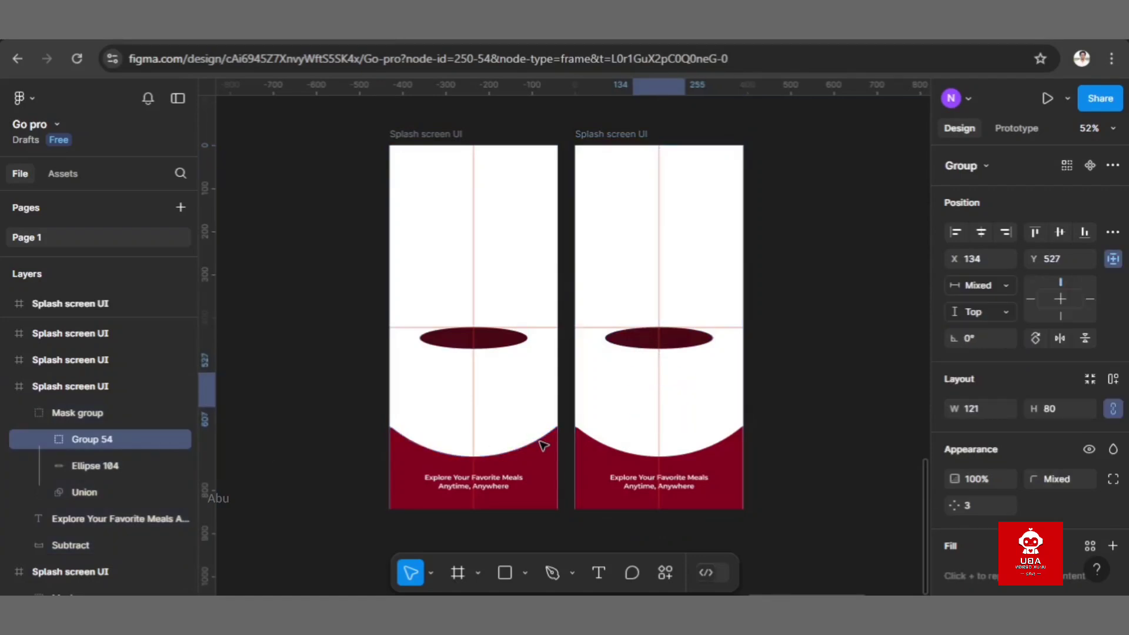
{"action": "key", "text": "ctrl+z"}
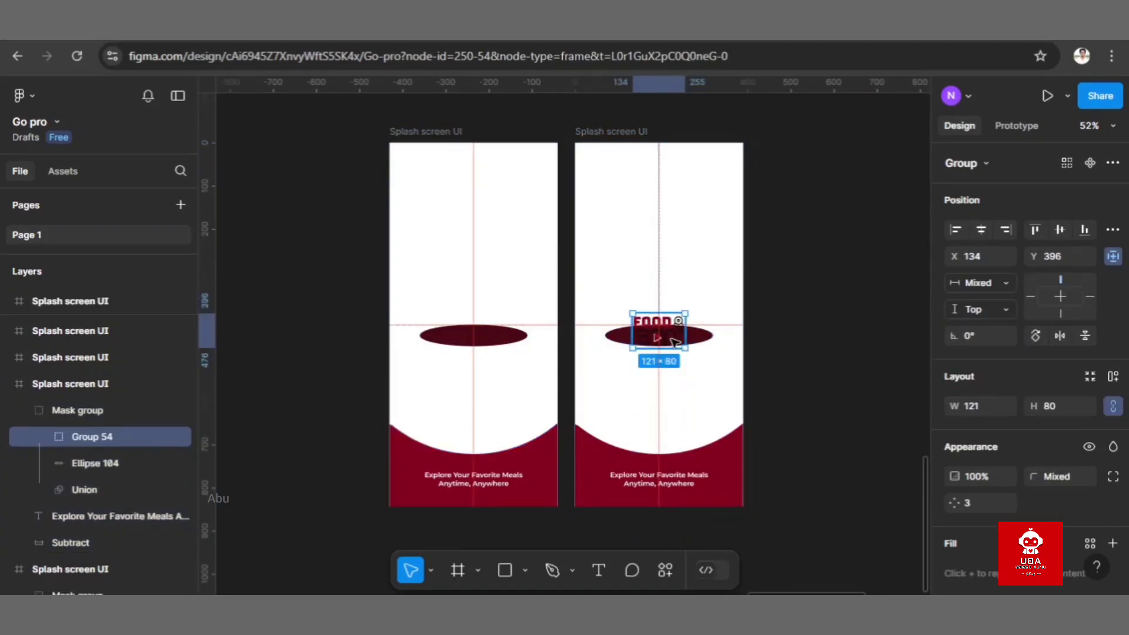
{"action": "left_click_drag", "start_coordinate": [674, 343], "coordinate": [676, 250]}
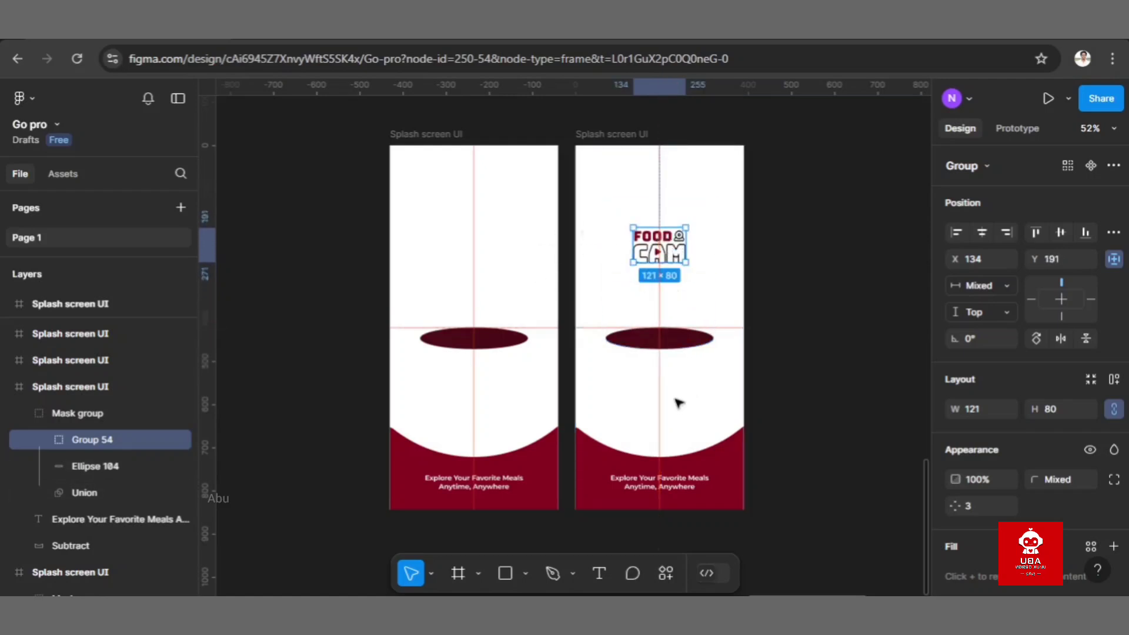
- Shrink the dark ellipse in the second frame to 1 × 1 at X 195, Y 476, beside the vertical guide
{"action": "left_click", "coordinate": [658, 379]}
{"action": "scroll", "coordinate": [542, 257], "scroll_direction": "right", "scroll_amount": 3}
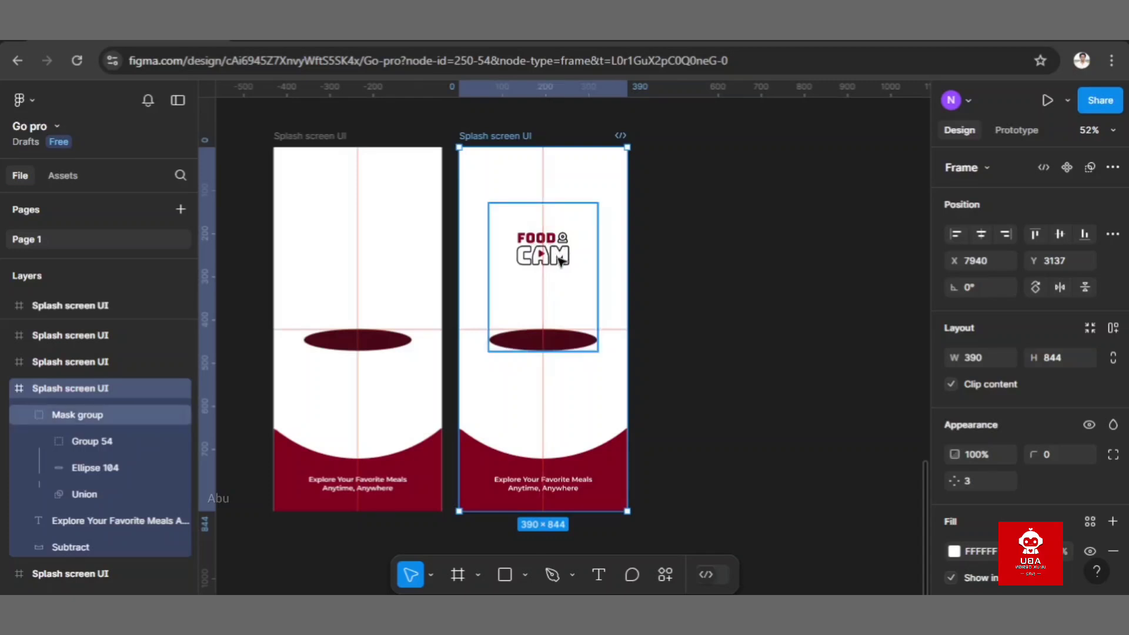
{"action": "double_click", "coordinate": [526, 344]}
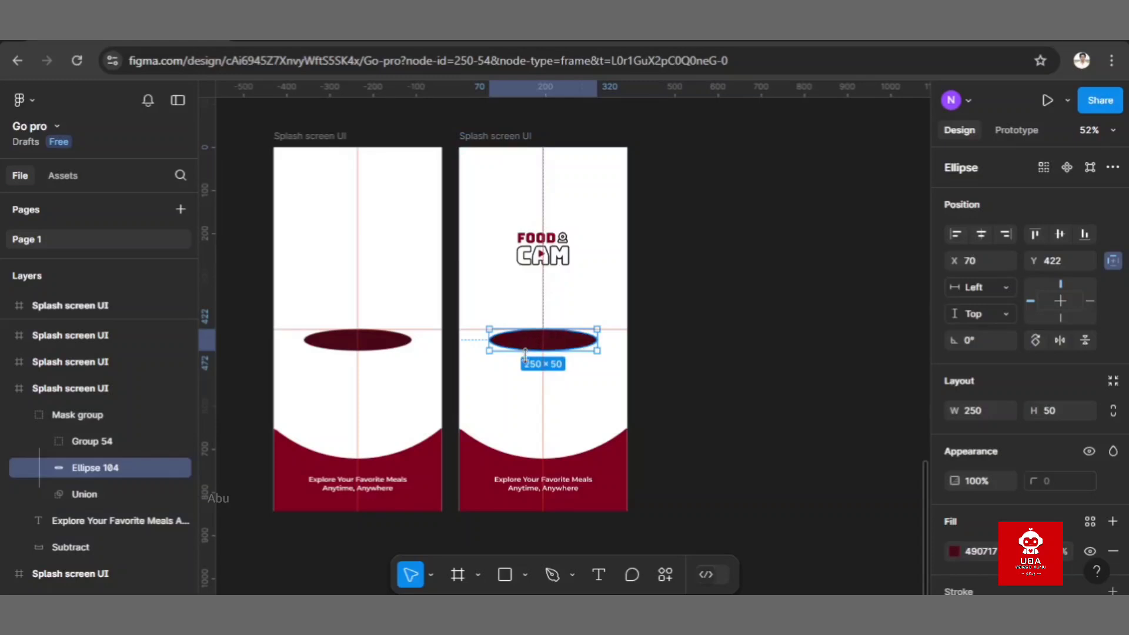
{"action": "scroll", "coordinate": [532, 341], "scroll_direction": "up", "scroll_amount": 5}
{"action": "scroll", "coordinate": [481, 336], "scroll_direction": "up", "scroll_amount": 4}
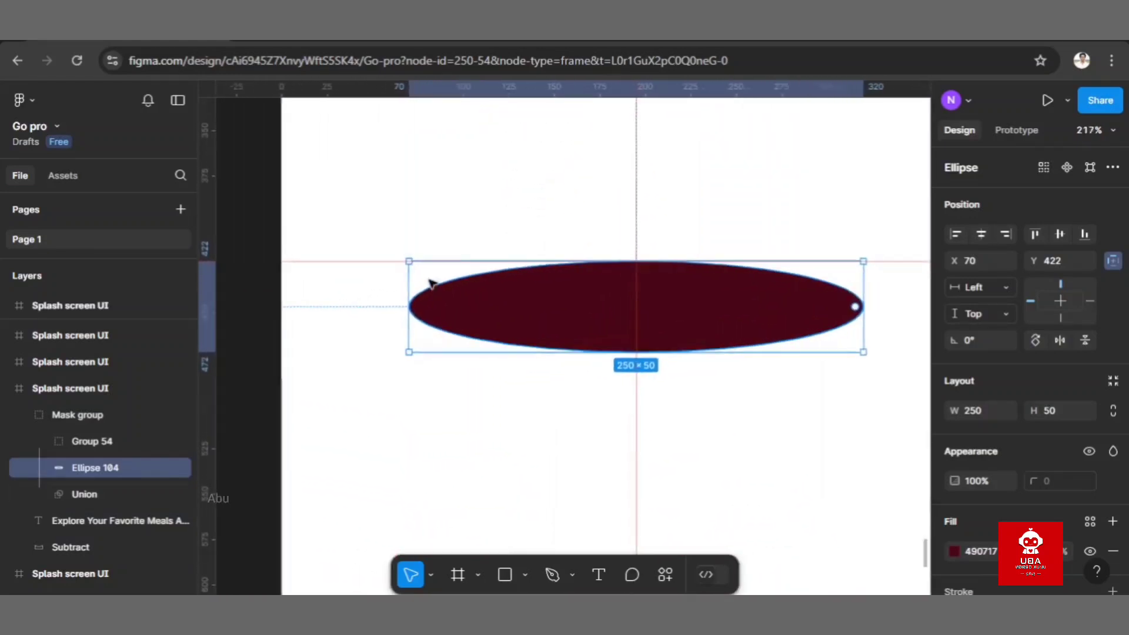
{"action": "left_click_drag", "start_coordinate": [405, 254], "coordinate": [597, 336]}
{"action": "scroll", "coordinate": [823, 317], "scroll_direction": "up", "scroll_amount": 5}
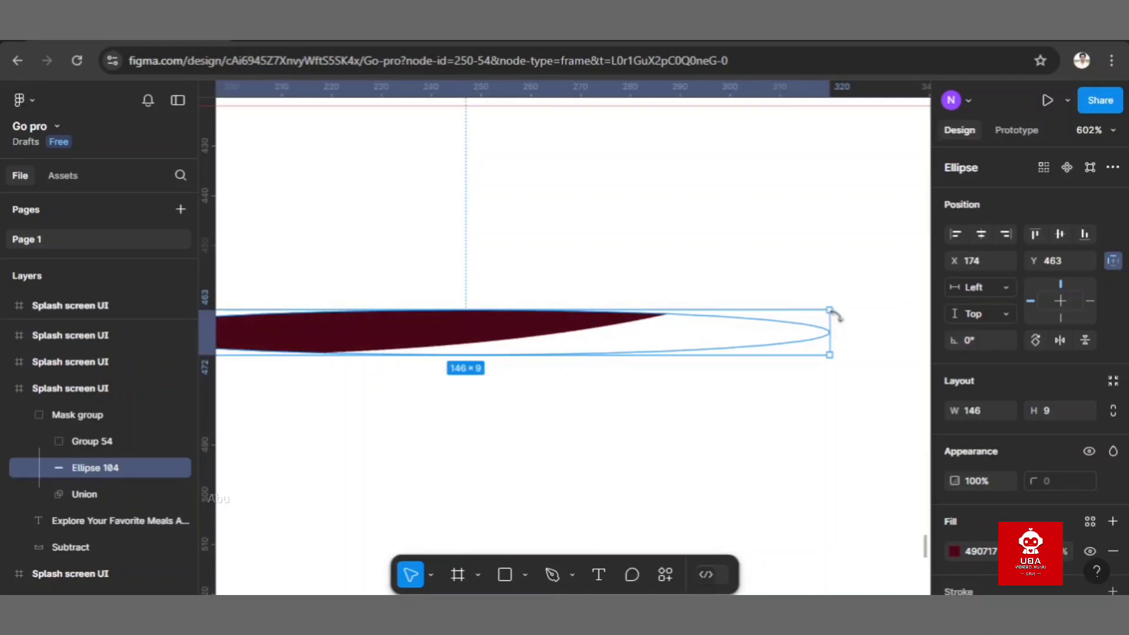
{"action": "left_click_drag", "start_coordinate": [830, 313], "coordinate": [310, 370]}
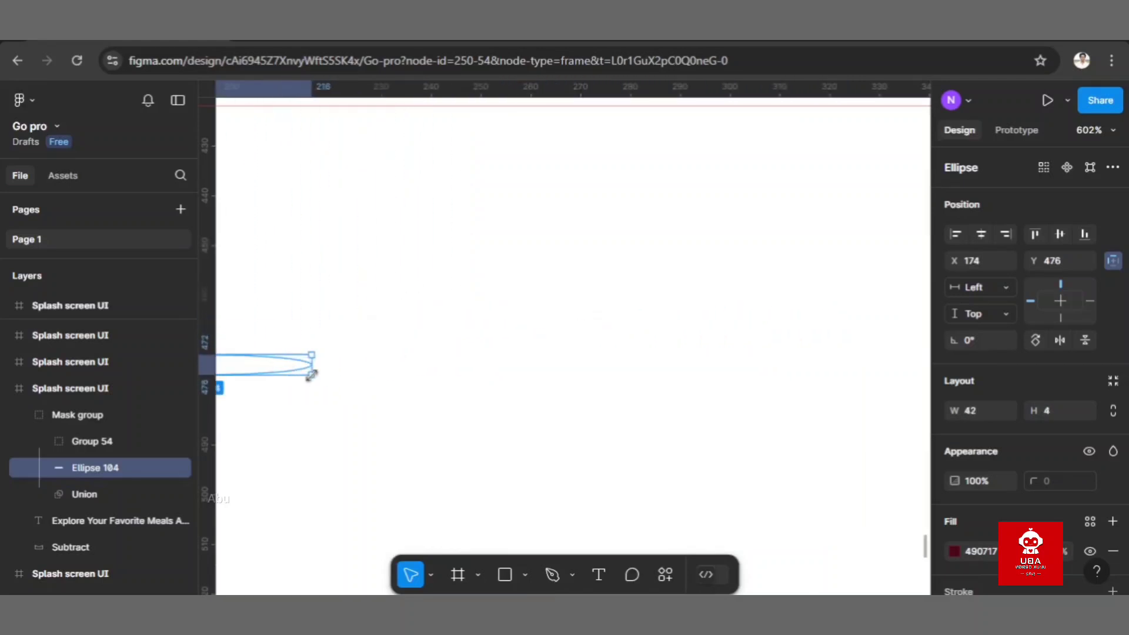
{"action": "scroll", "coordinate": [376, 360], "scroll_direction": "left", "scroll_amount": 5}
{"action": "left_click_drag", "start_coordinate": [376, 360], "coordinate": [456, 368]}
{"action": "left_click_drag", "start_coordinate": [578, 374], "coordinate": [487, 386]}
{"action": "scroll", "coordinate": [486, 377], "scroll_direction": "up", "scroll_amount": 5}
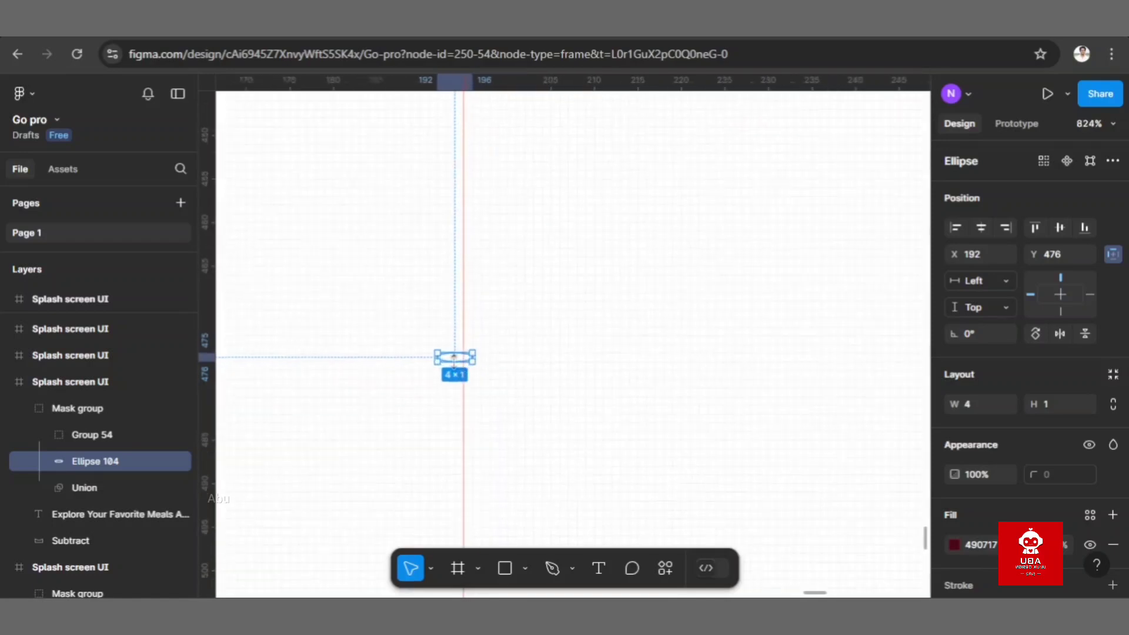
{"action": "left_click_drag", "start_coordinate": [433, 354], "coordinate": [466, 347]}
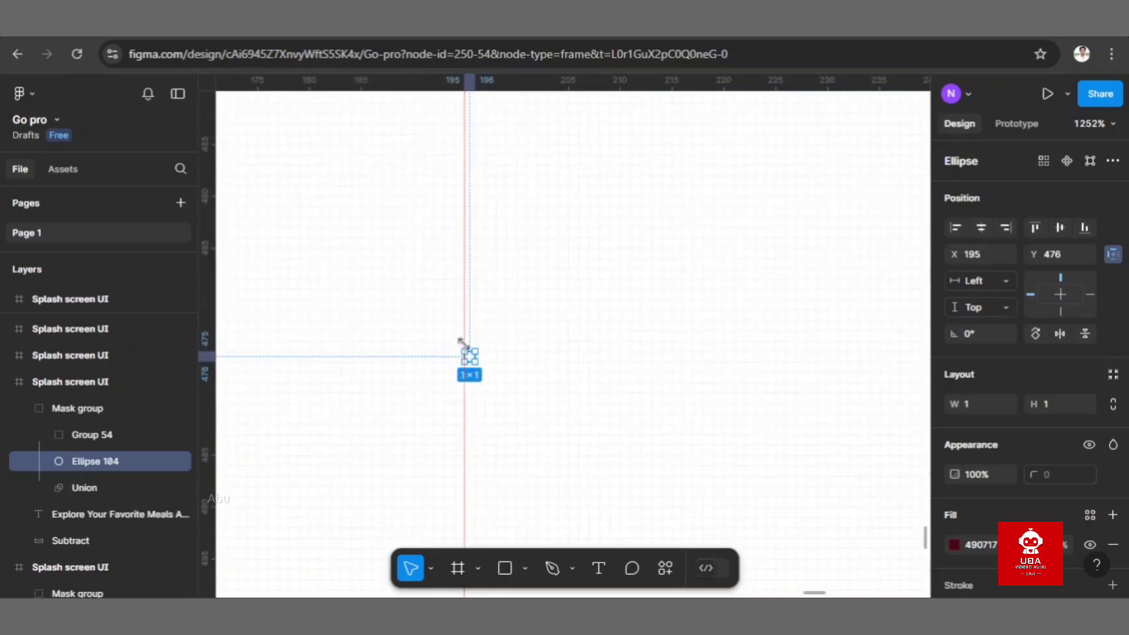
{"action": "scroll", "coordinate": [489, 335], "scroll_direction": "down", "scroll_amount": 5}
{"action": "scroll", "coordinate": [495, 337], "scroll_direction": "down", "scroll_amount": 8}
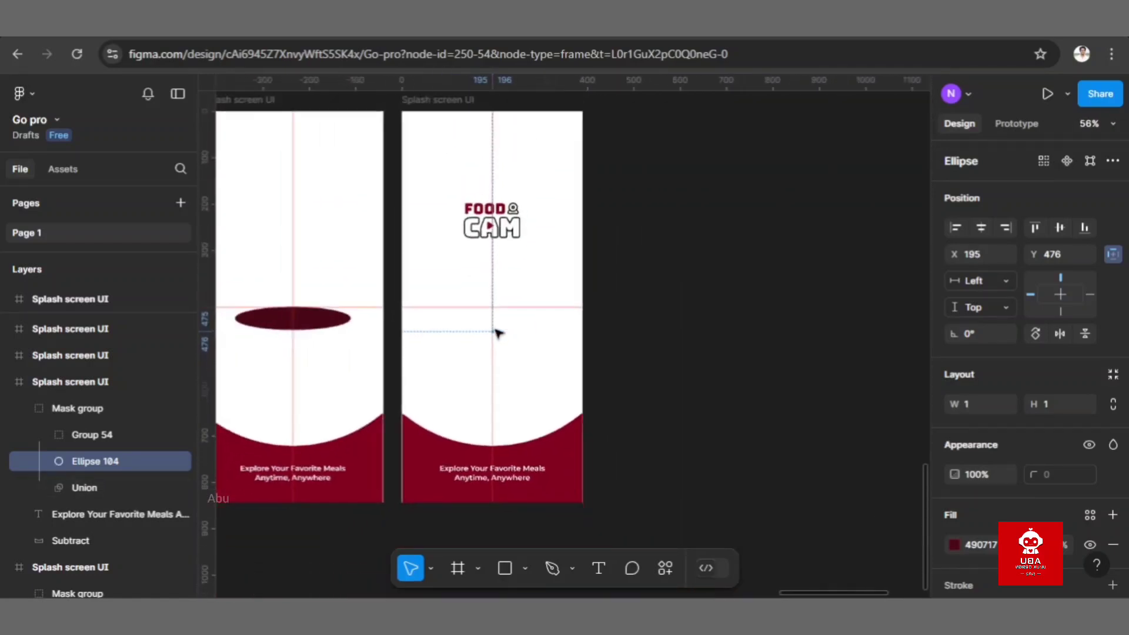
- Duplicate the second frame and move the logo in the new copy down to the centre at X 134, Y 382
{"action": "left_click", "coordinate": [458, 159]}
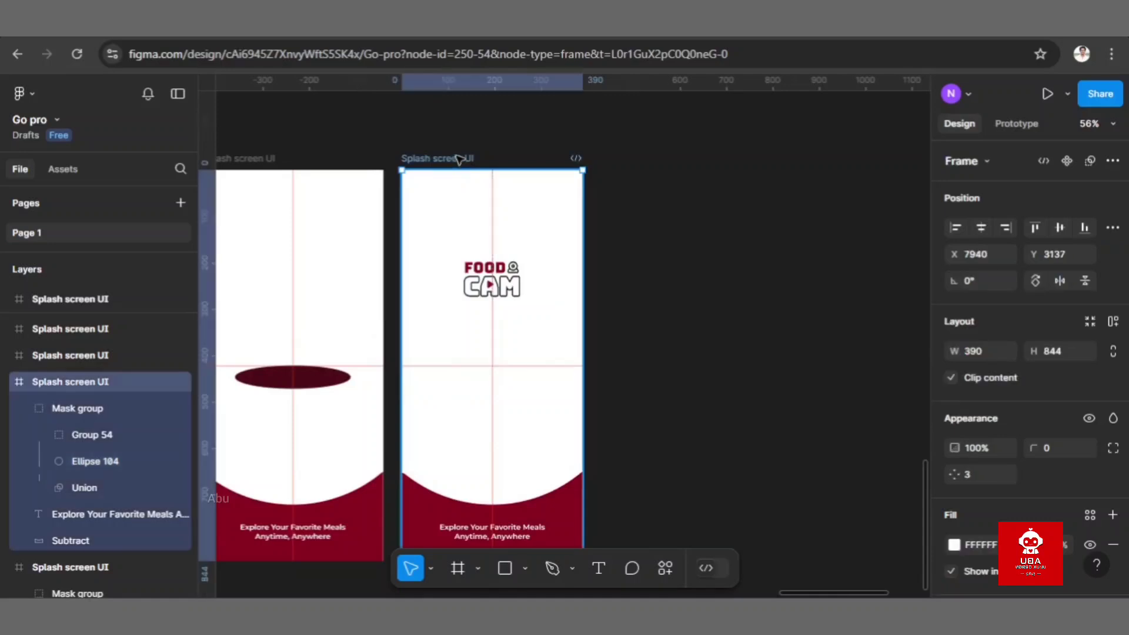
{"action": "key", "text": "ctrl+d"}
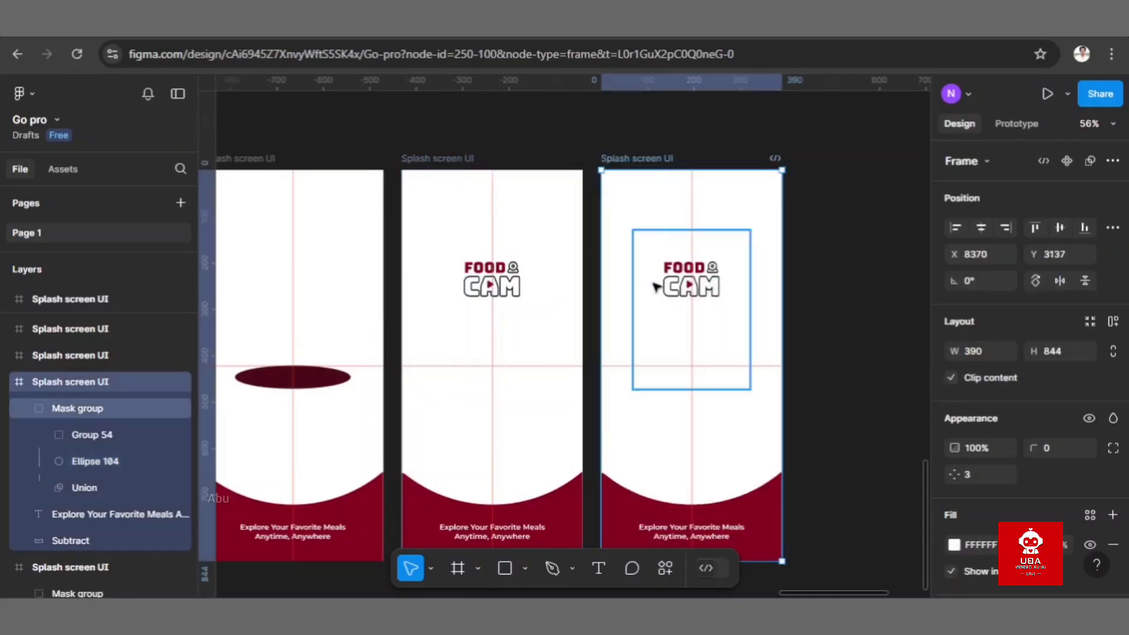
{"action": "left_click", "coordinate": [673, 287]}
{"action": "double_click", "coordinate": [673, 287]}
{"action": "left_click_drag", "start_coordinate": [674, 287], "coordinate": [684, 372]}
{"action": "left_click_drag", "start_coordinate": [682, 369], "coordinate": [682, 370]}
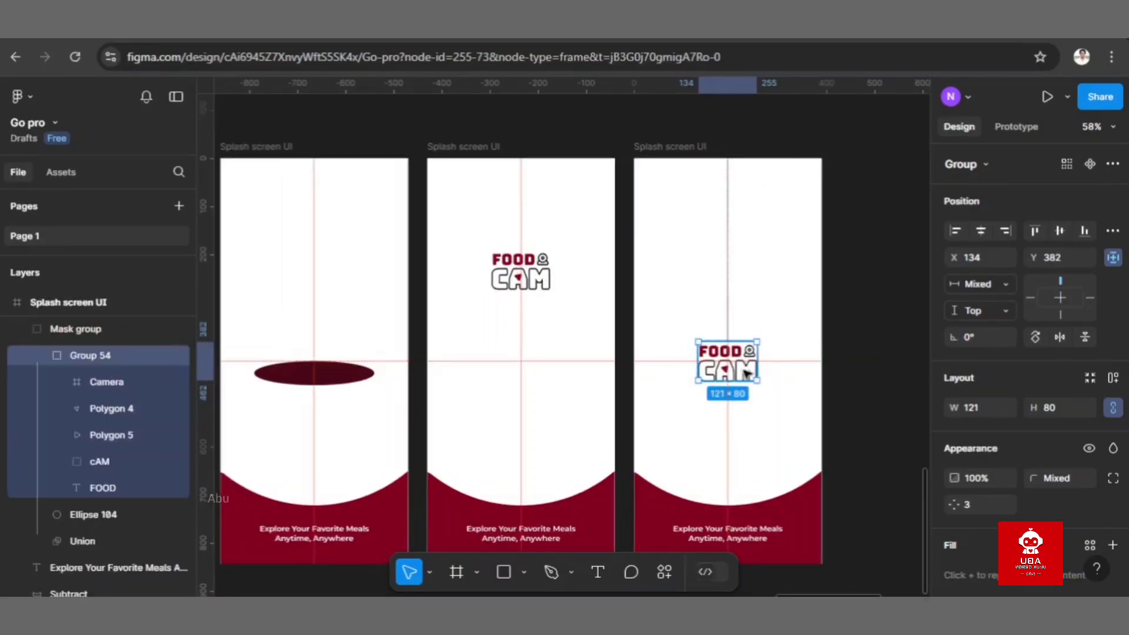
- Create a prototype connection from the first splash screen frame to the second one
{"action": "scroll", "coordinate": [743, 373], "scroll_direction": "down", "scroll_amount": 4}
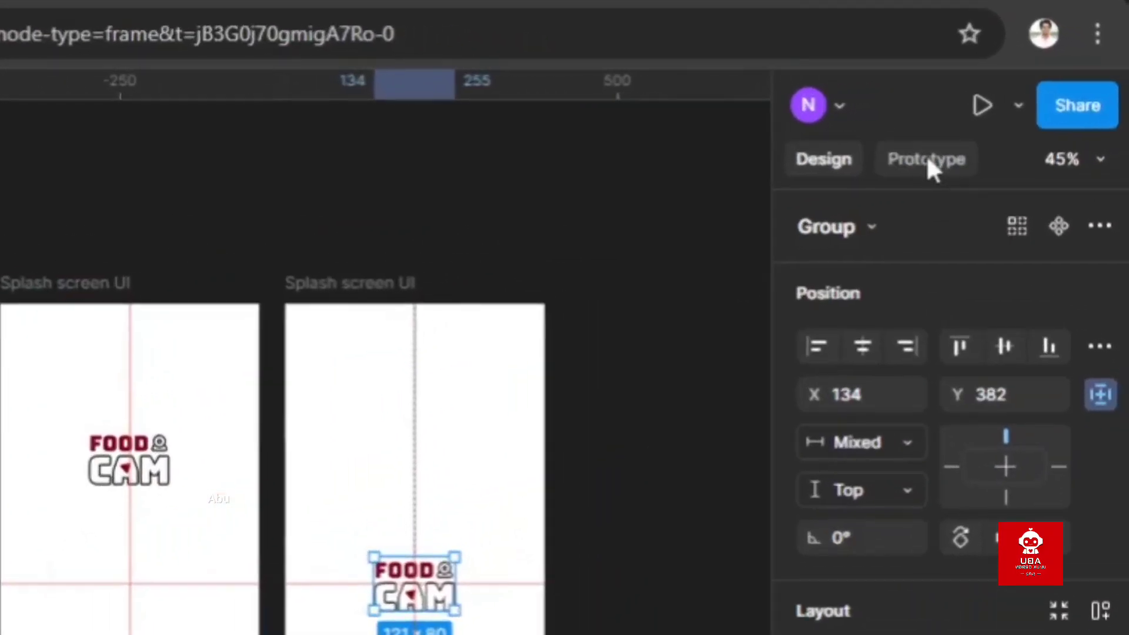
{"action": "left_click", "coordinate": [928, 159]}
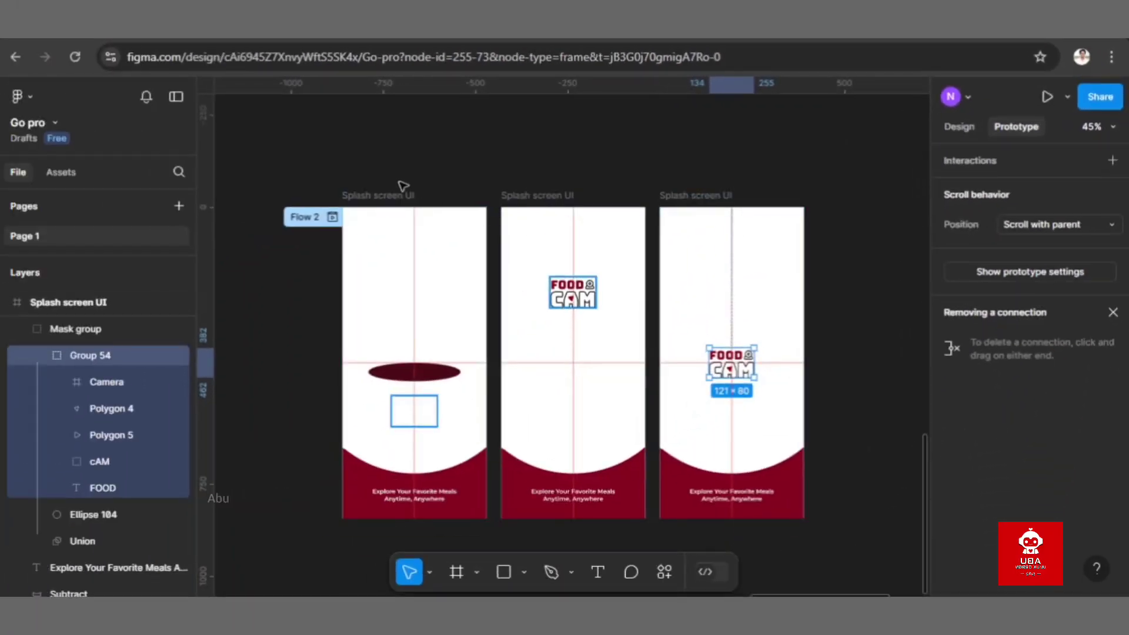
{"action": "left_click", "coordinate": [379, 196]}
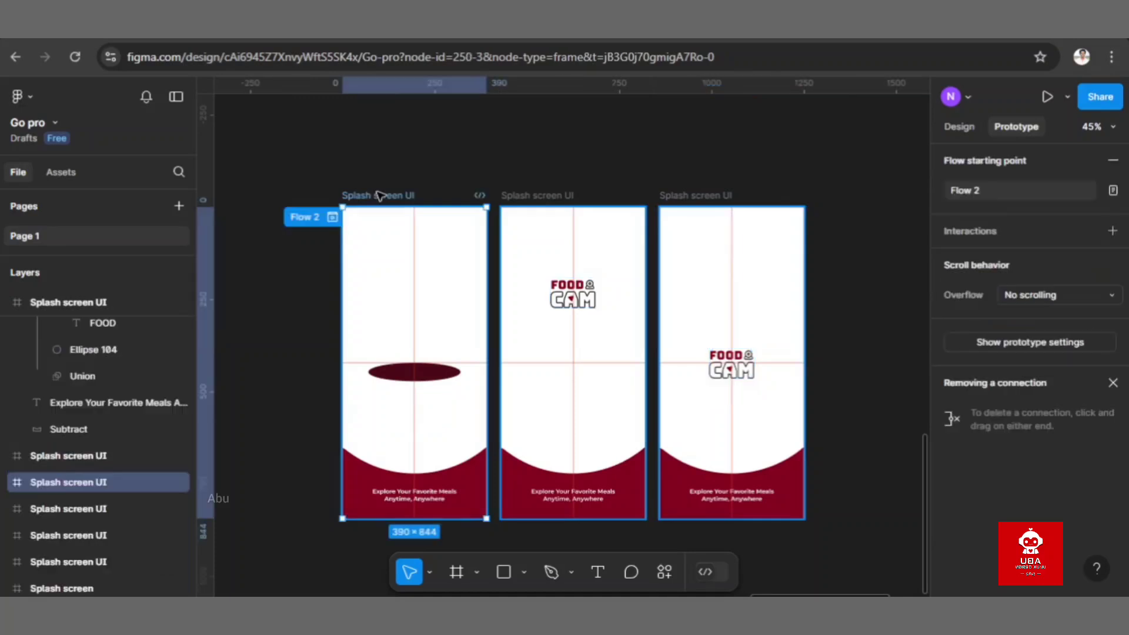
{"action": "scroll", "coordinate": [465, 325], "scroll_direction": "up", "scroll_amount": 5}
{"action": "scroll", "coordinate": [466, 326], "scroll_direction": "up", "scroll_amount": 3}
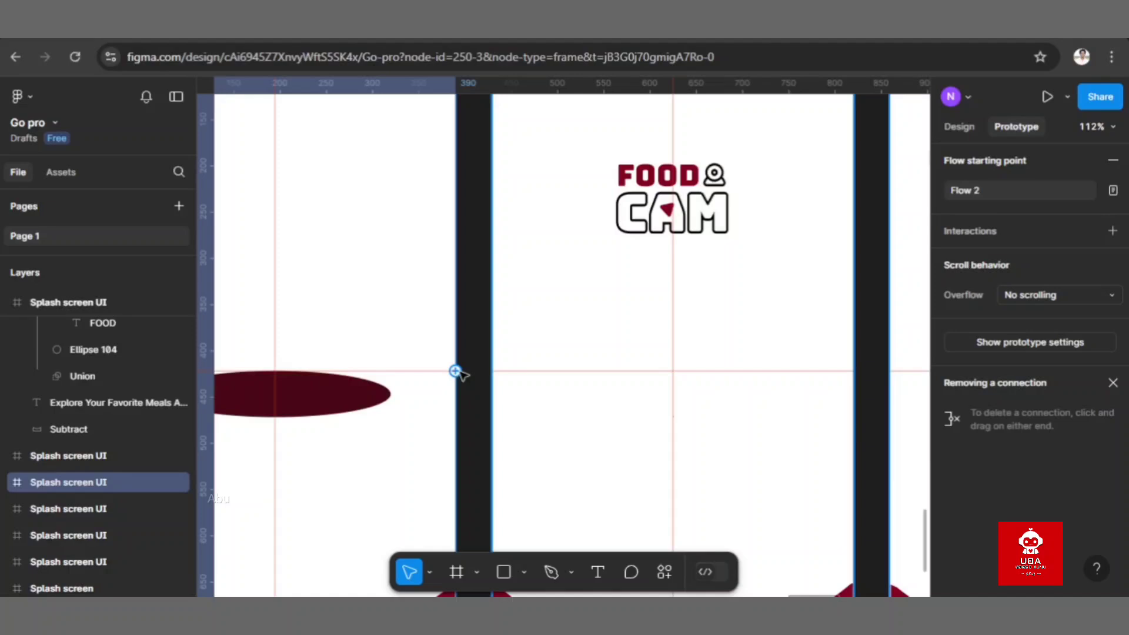
{"action": "left_click_drag", "start_coordinate": [455, 371], "coordinate": [503, 372]}
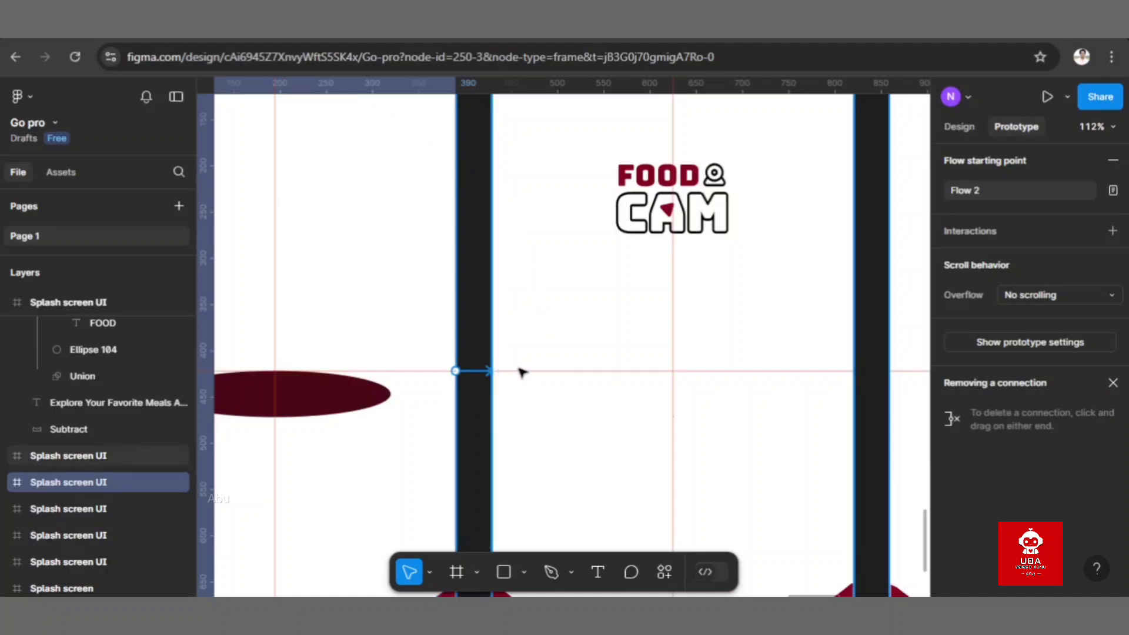
{"action": "left_click_drag", "start_coordinate": [519, 368], "coordinate": [519, 369]}
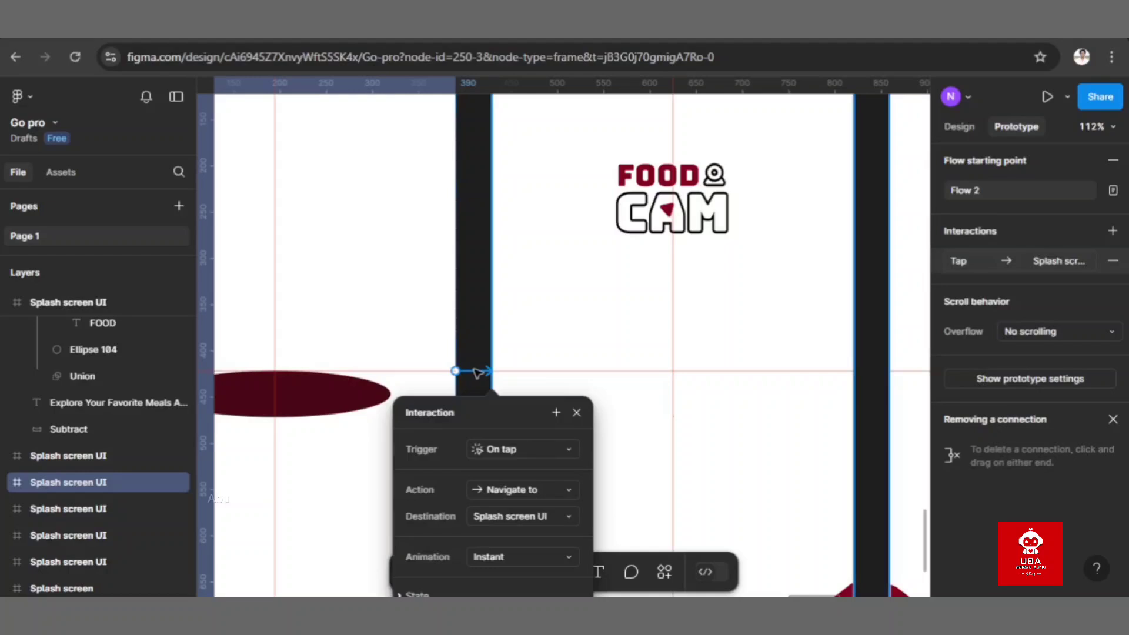
{"action": "scroll", "coordinate": [476, 371], "scroll_direction": "down", "scroll_amount": 5}
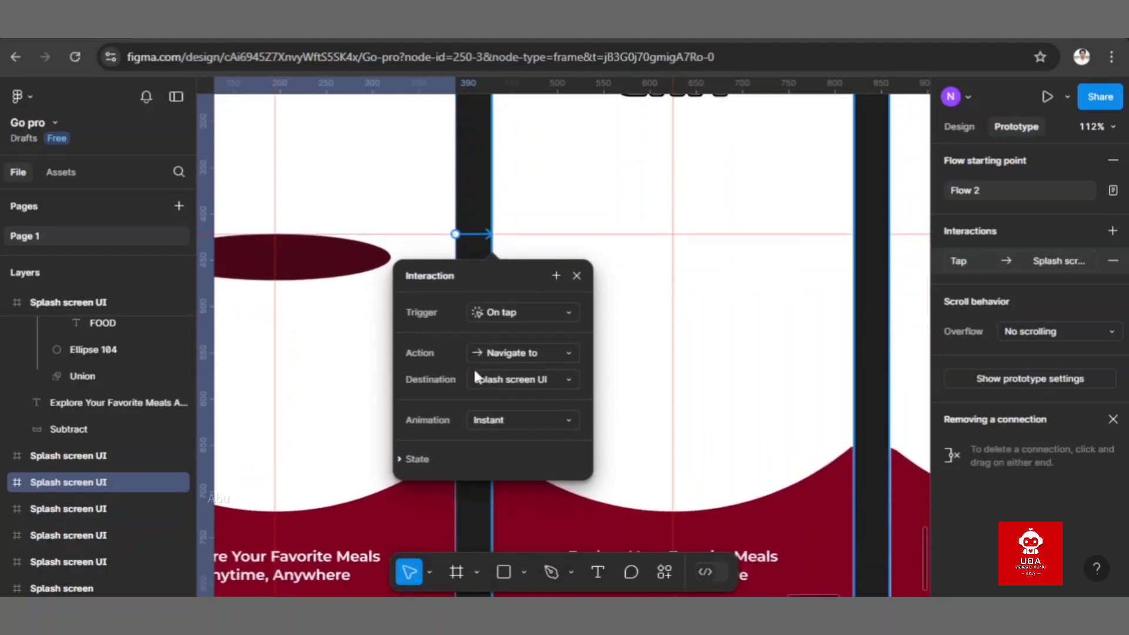
- Set the first connection's trigger to After delay at 800 ms and its animation to Smart animate
{"action": "left_click", "coordinate": [529, 312]}
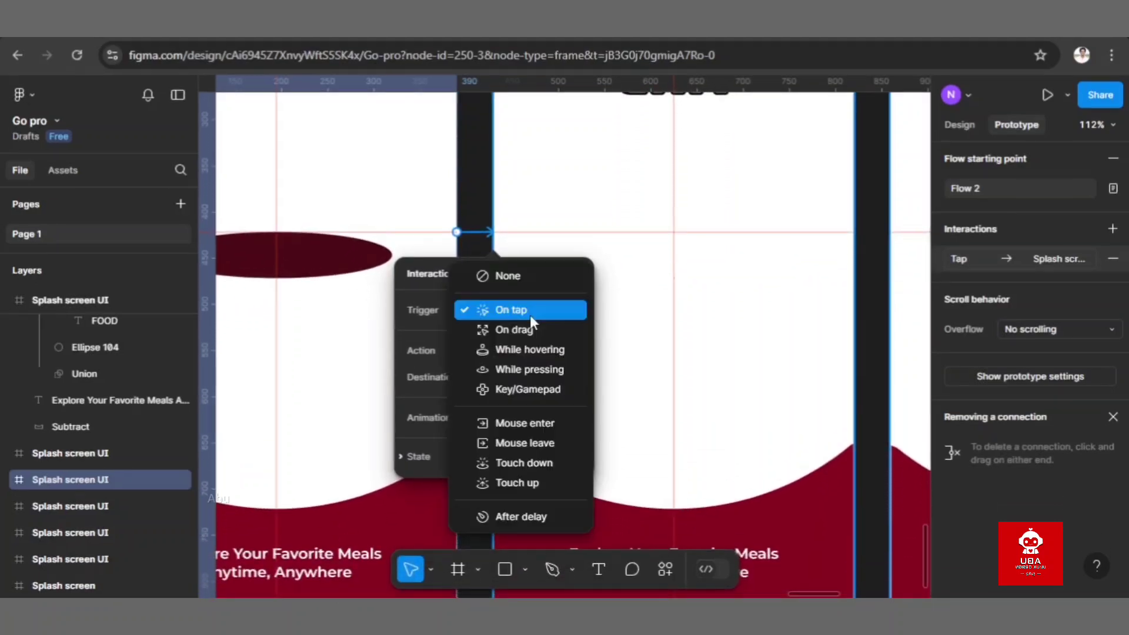
{"action": "left_click", "coordinate": [511, 518]}
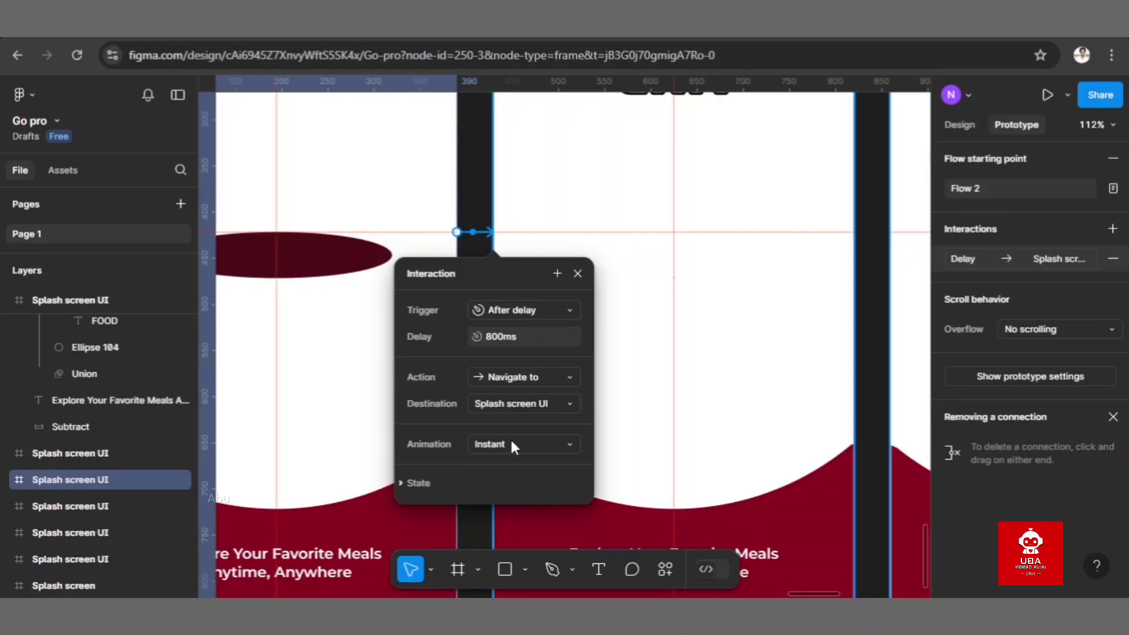
{"action": "left_click", "coordinate": [511, 445]}
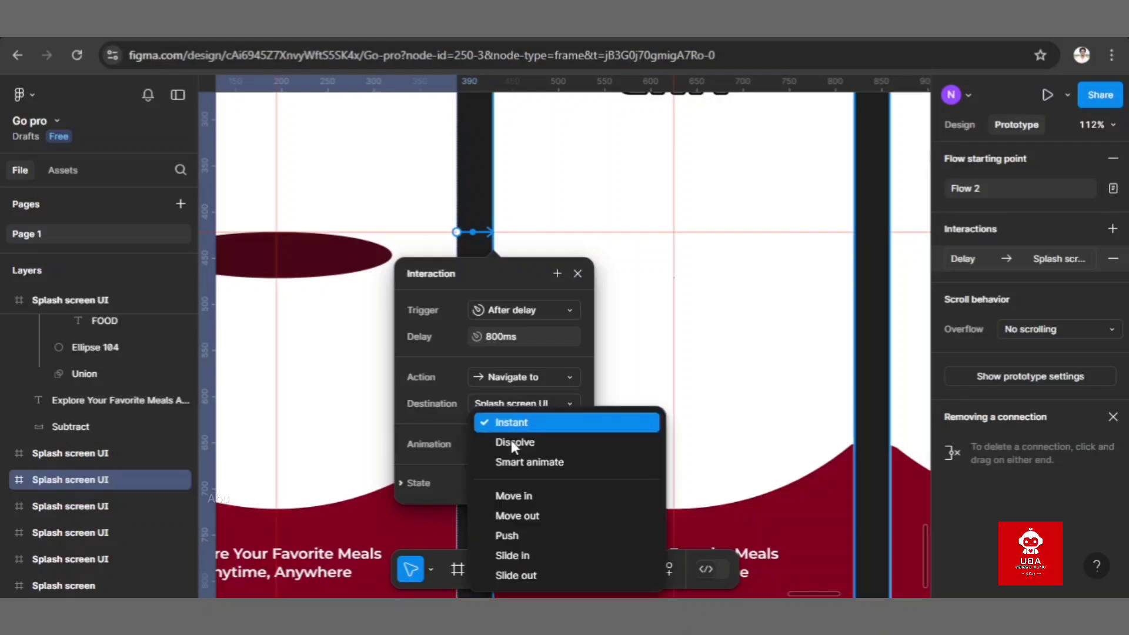
{"action": "left_click", "coordinate": [513, 462]}
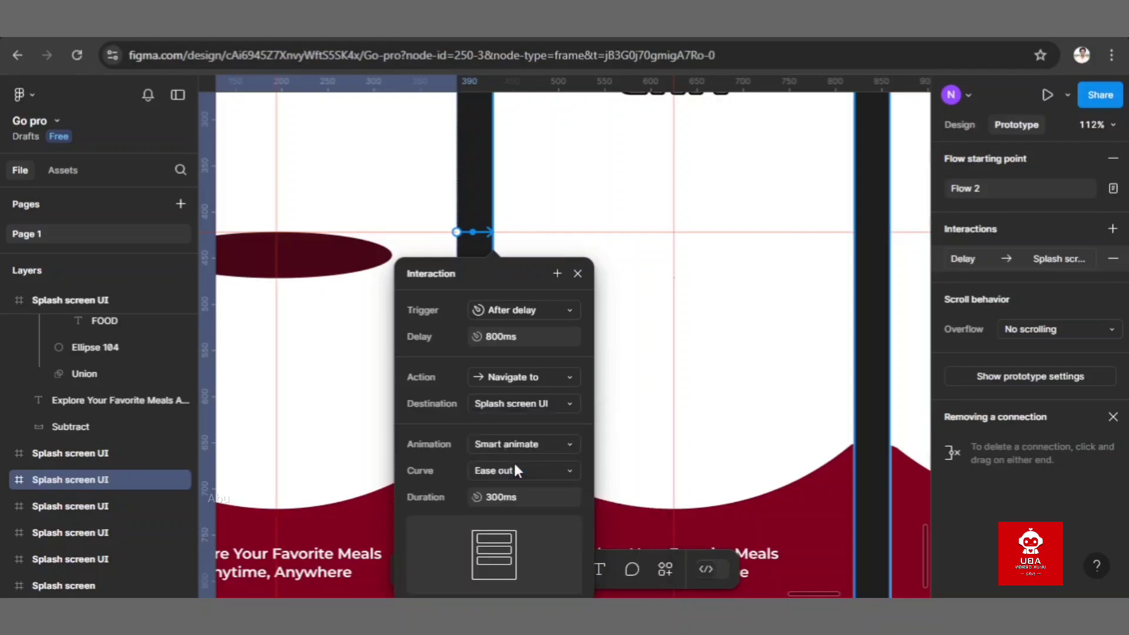
- Give the first connection's transition a custom bezier curve of 1, 0, 0, 0.99
{"action": "scroll", "coordinate": [515, 464], "scroll_direction": "down", "scroll_amount": 1}
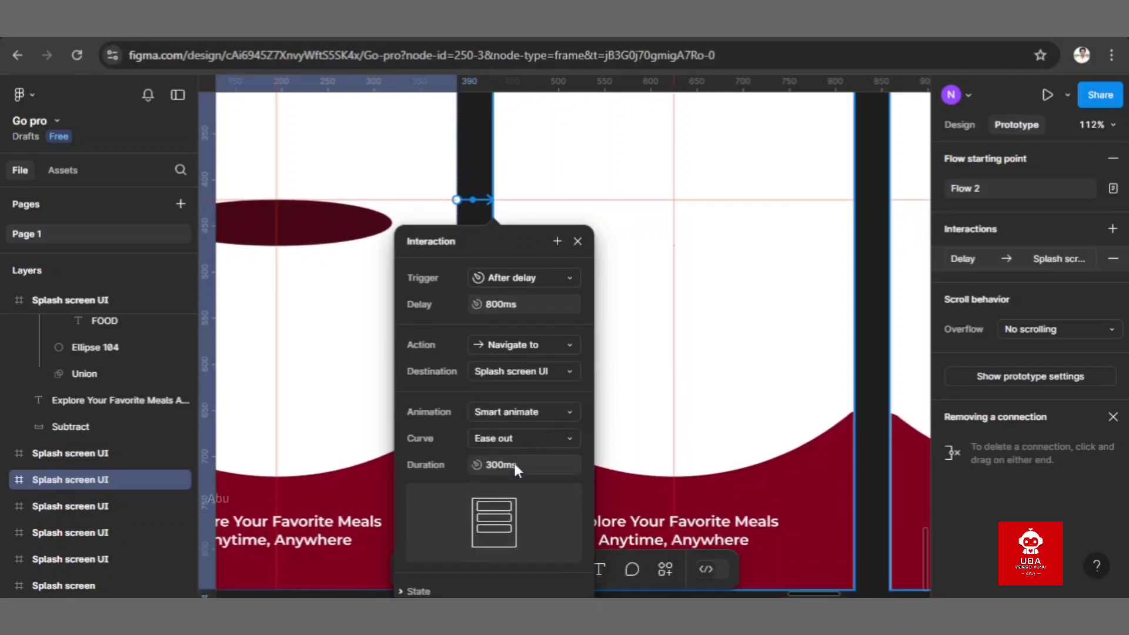
{"action": "left_click", "coordinate": [544, 443]}
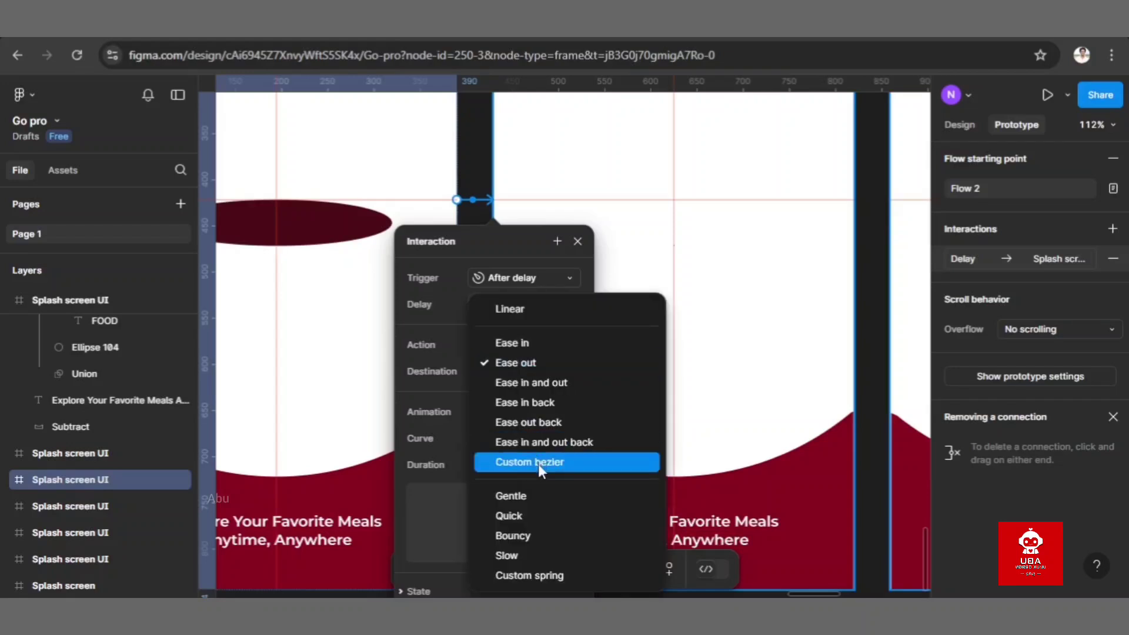
{"action": "left_click", "coordinate": [538, 463]}
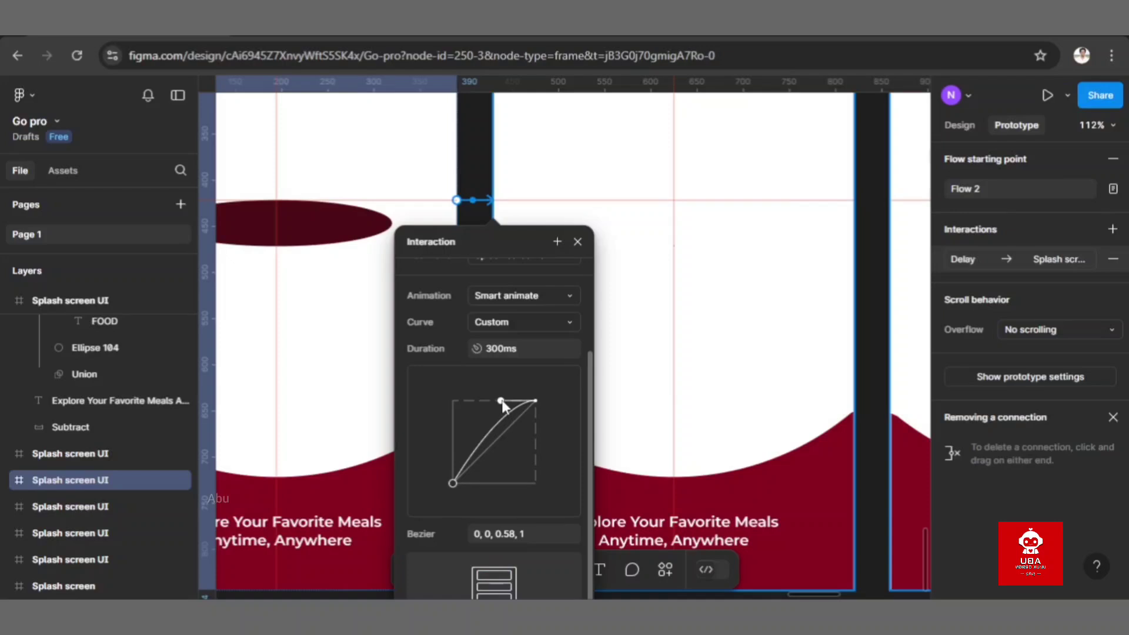
{"action": "left_click_drag", "start_coordinate": [500, 401], "coordinate": [452, 402]}
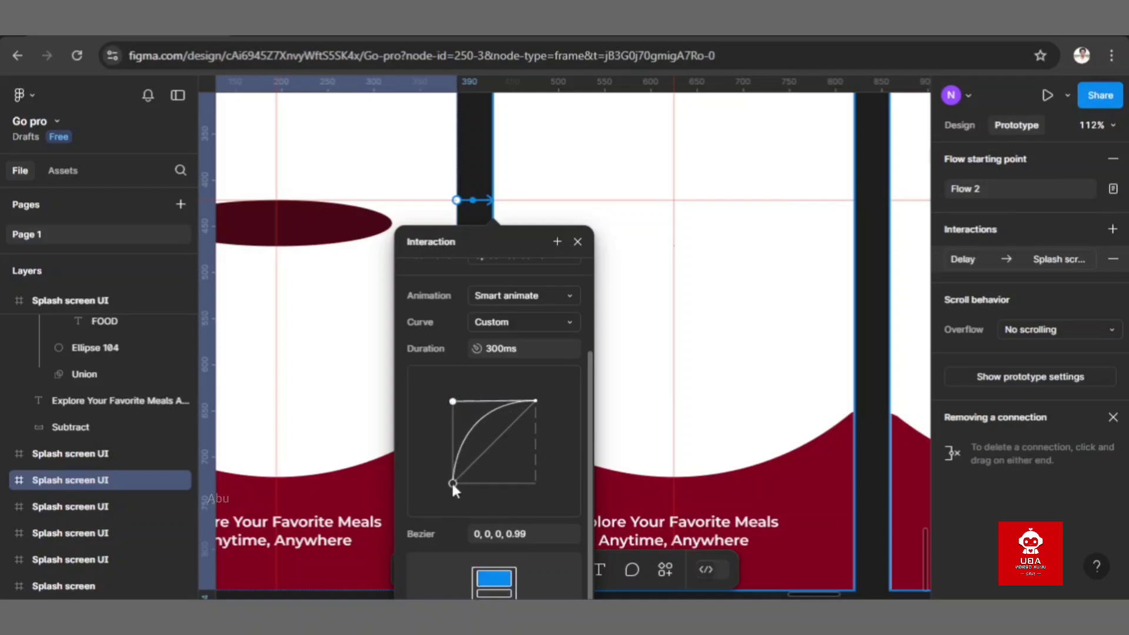
{"action": "left_click_drag", "start_coordinate": [453, 484], "coordinate": [536, 484]}
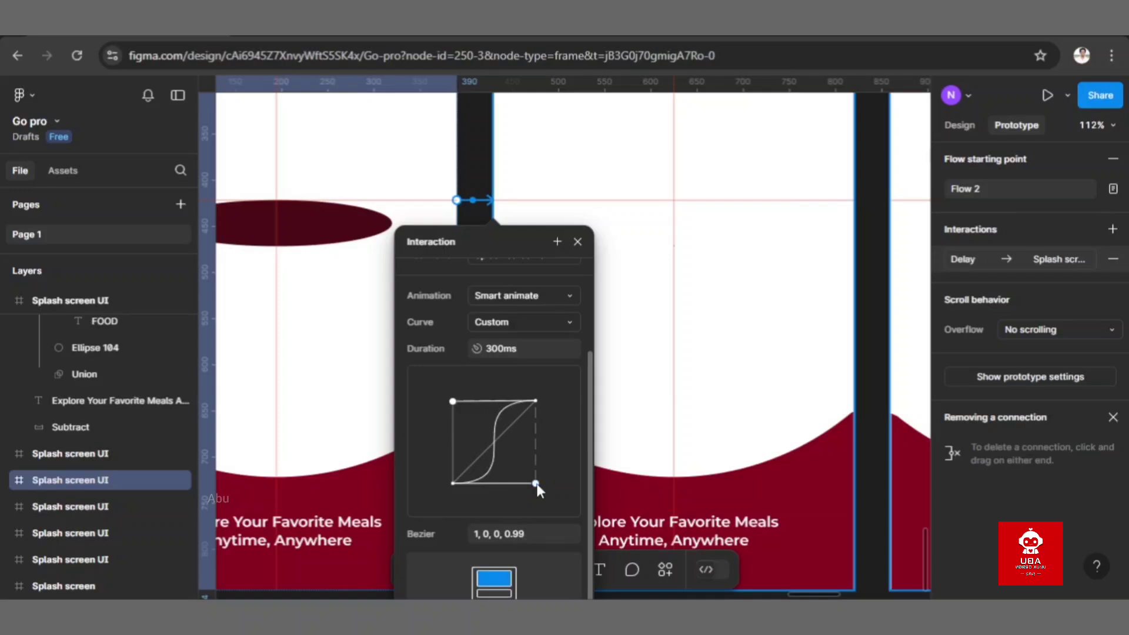
- Create a prototype connection from the second splash screen frame to the third one
{"action": "scroll", "coordinate": [393, 391], "scroll_direction": "down", "scroll_amount": 5}
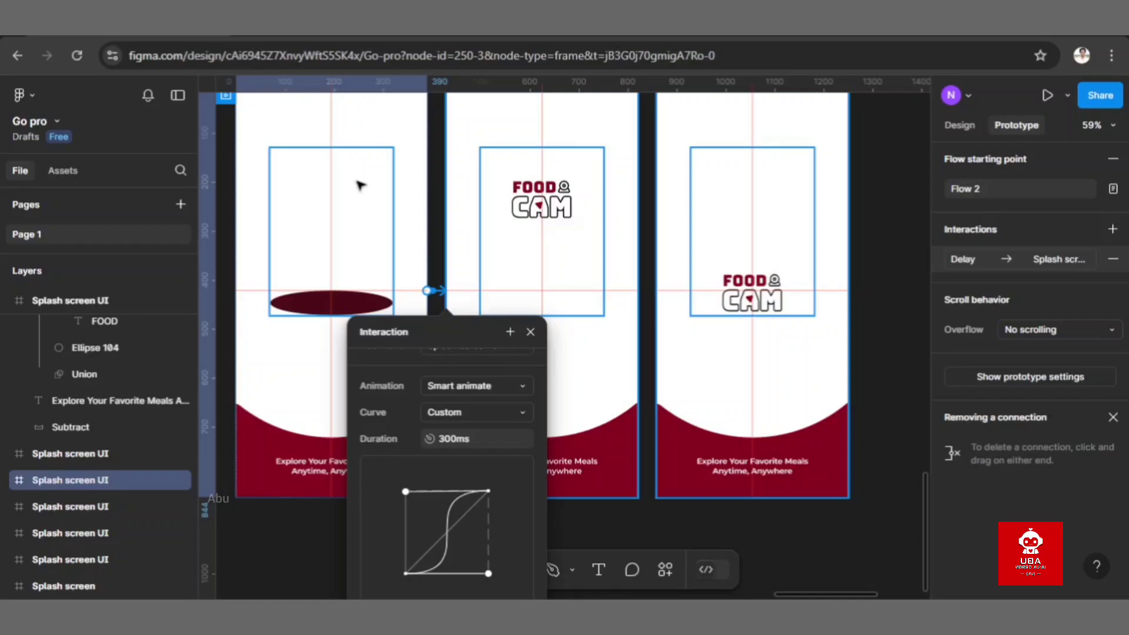
{"action": "scroll", "coordinate": [360, 186], "scroll_direction": "down", "scroll_amount": 3}
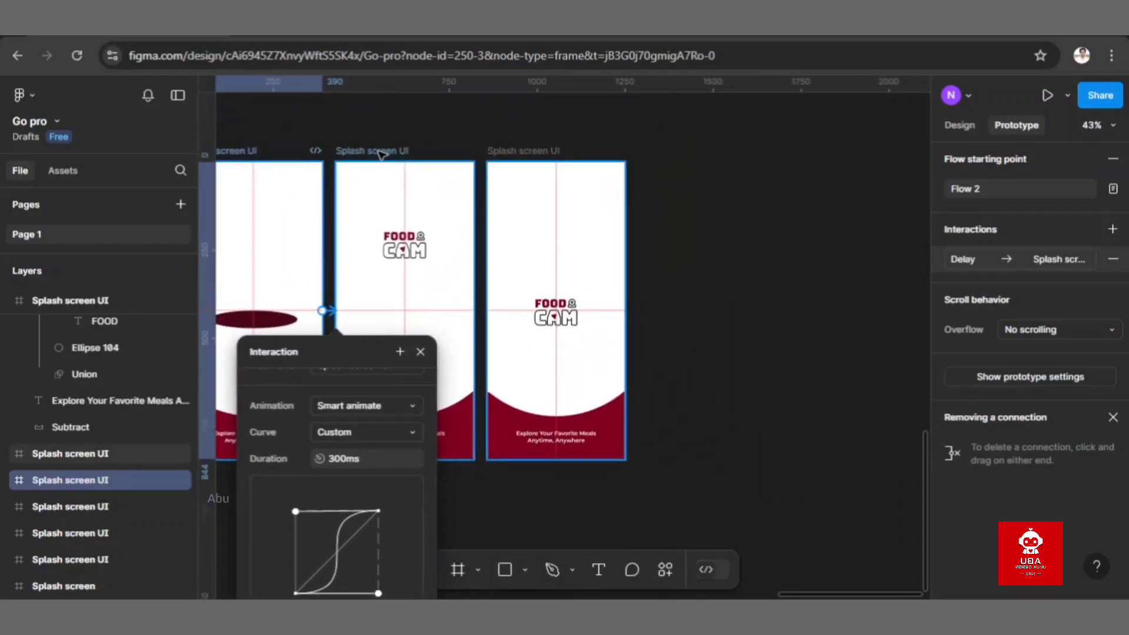
{"action": "left_click", "coordinate": [381, 154]}
{"action": "scroll", "coordinate": [494, 253], "scroll_direction": "up", "scroll_amount": 5}
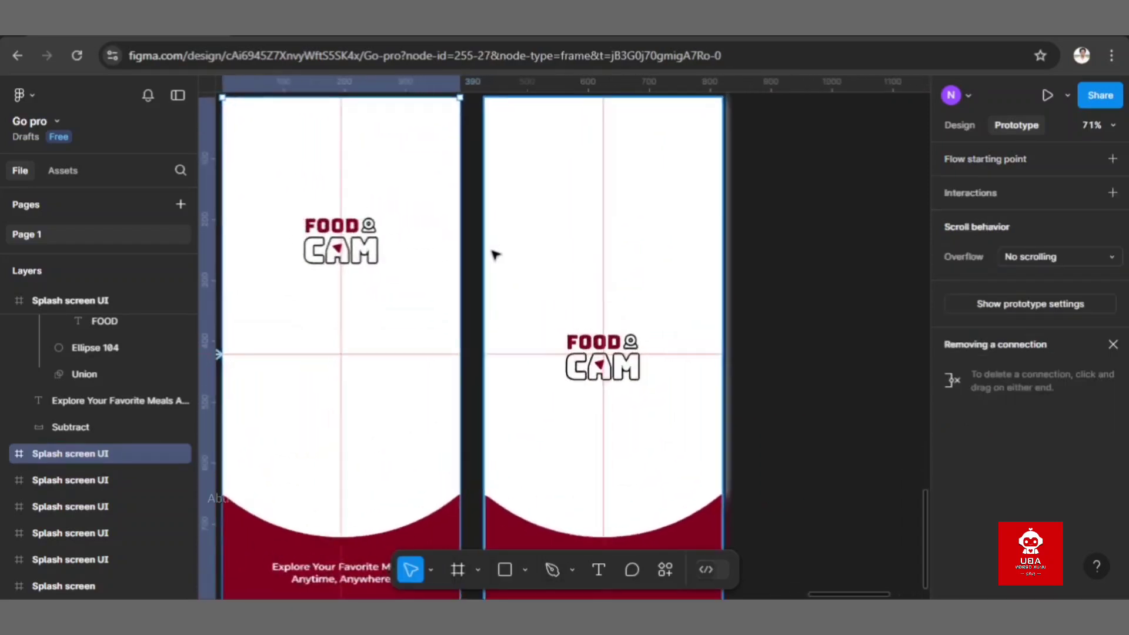
{"action": "mouse_move", "coordinate": [456, 380]}
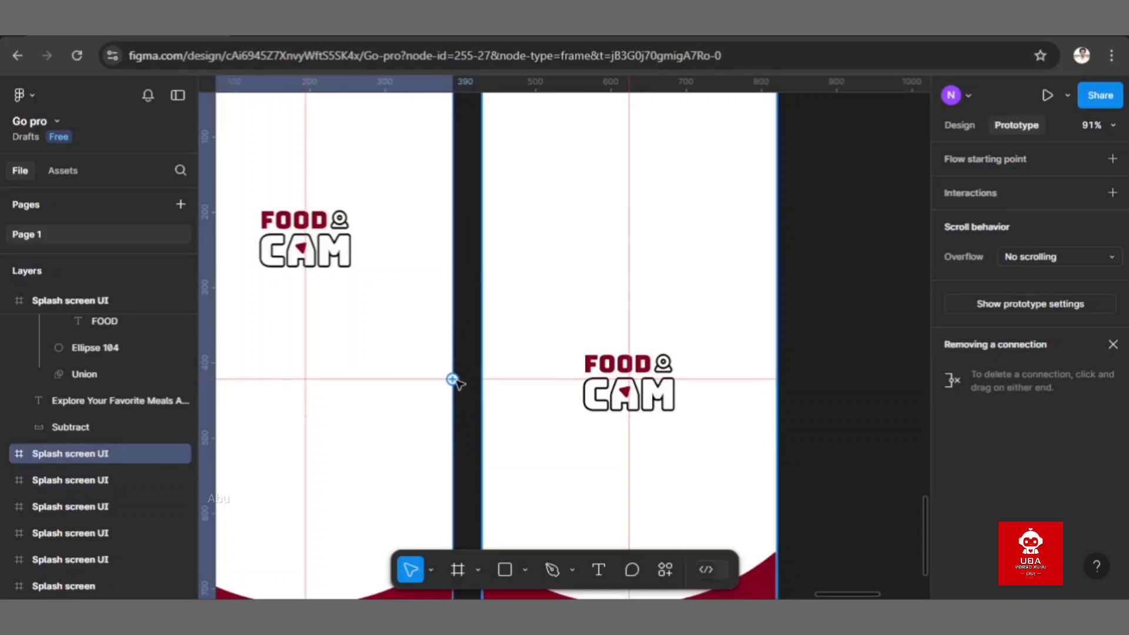
{"action": "left_click_drag", "start_coordinate": [452, 380], "coordinate": [517, 382]}
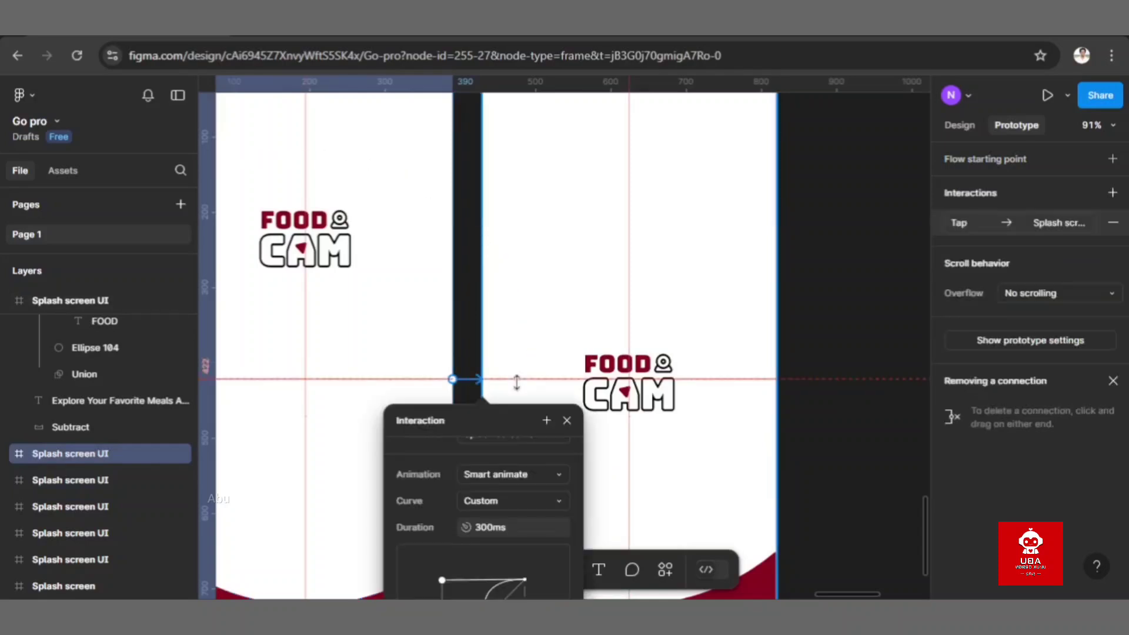
- Set the trigger of the second-to-third frame connection to After delay at 800 ms
{"action": "scroll", "coordinate": [517, 383], "scroll_direction": "down", "scroll_amount": 3}
{"action": "scroll", "coordinate": [516, 382], "scroll_direction": "down", "scroll_amount": 2}
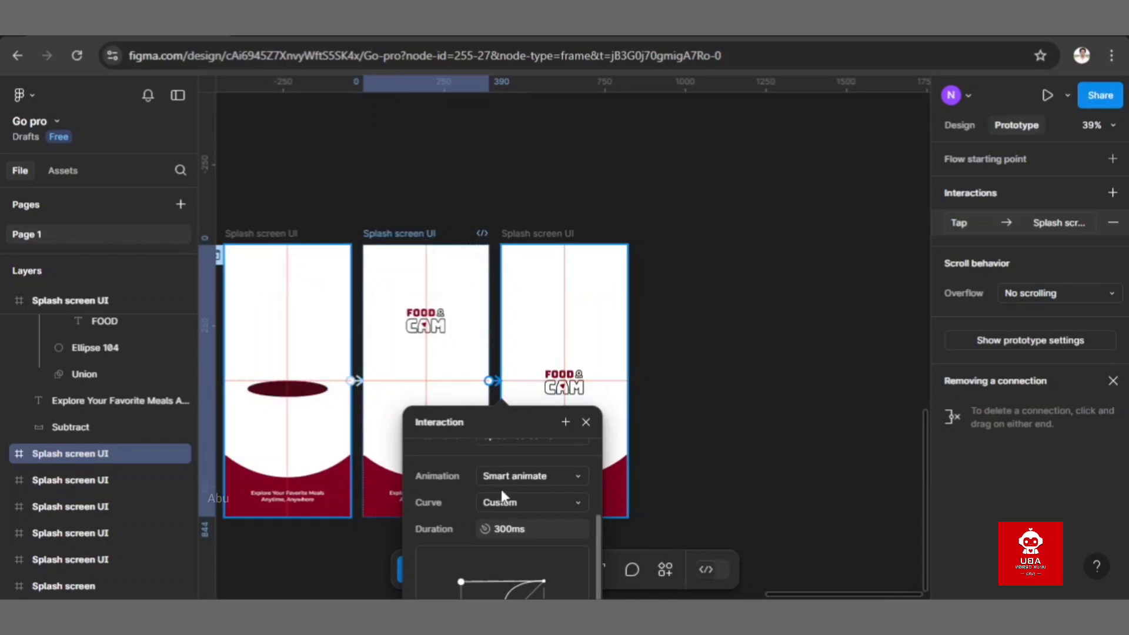
{"action": "scroll", "coordinate": [501, 489], "scroll_direction": "down", "scroll_amount": 2}
{"action": "scroll", "coordinate": [482, 424], "scroll_direction": "up", "scroll_amount": 3}
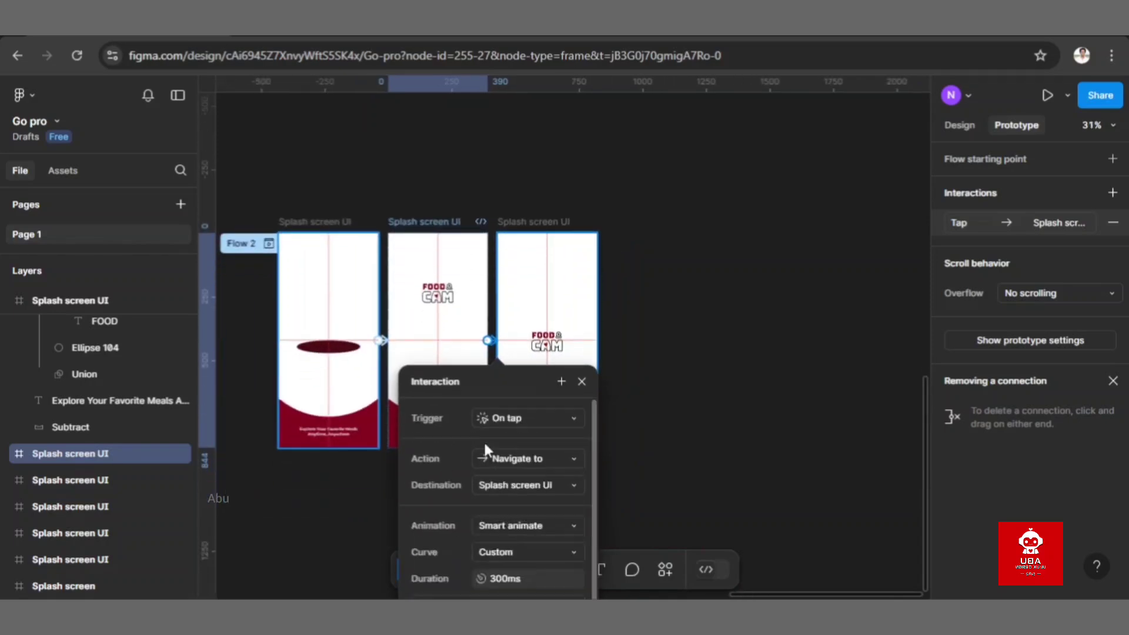
{"action": "left_click", "coordinate": [523, 416]}
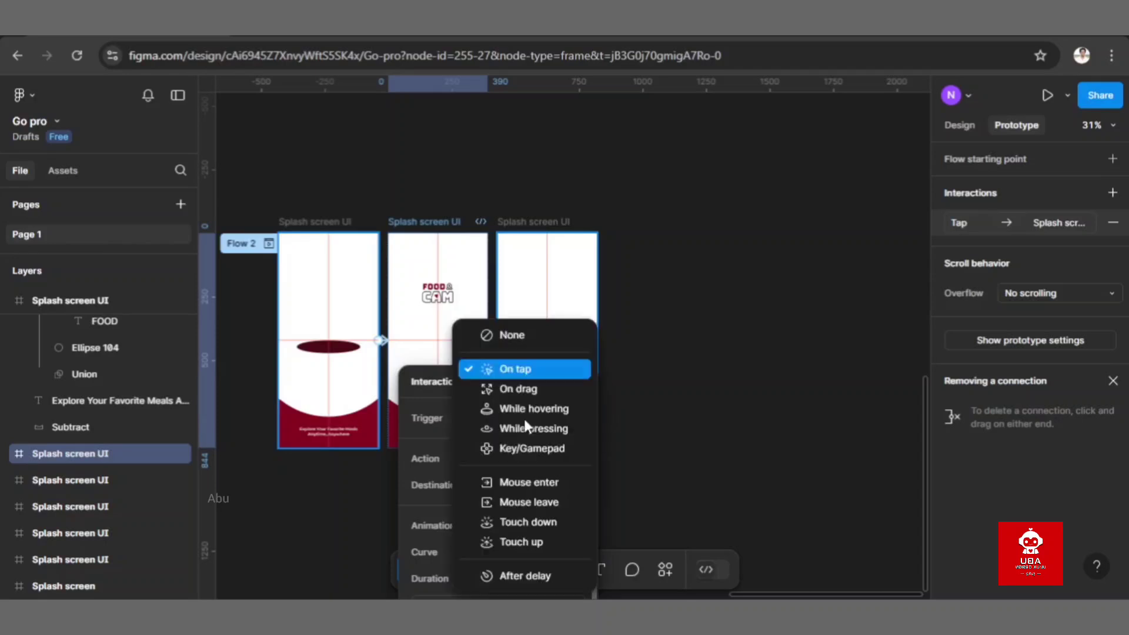
{"action": "left_click", "coordinate": [526, 575]}
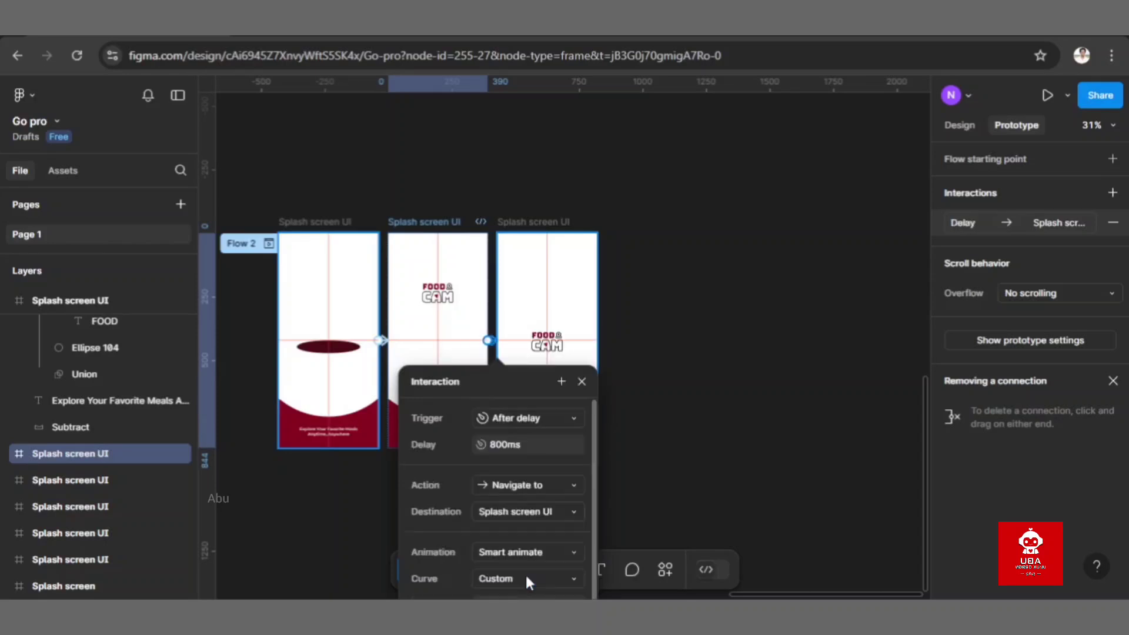
{"action": "left_click", "coordinate": [530, 444]}
- Set the second connection's curve to Custom spring with a 1750 ms duration, stiffness 100 and damping 7
{"action": "scroll", "coordinate": [529, 440], "scroll_direction": "down", "scroll_amount": 2}
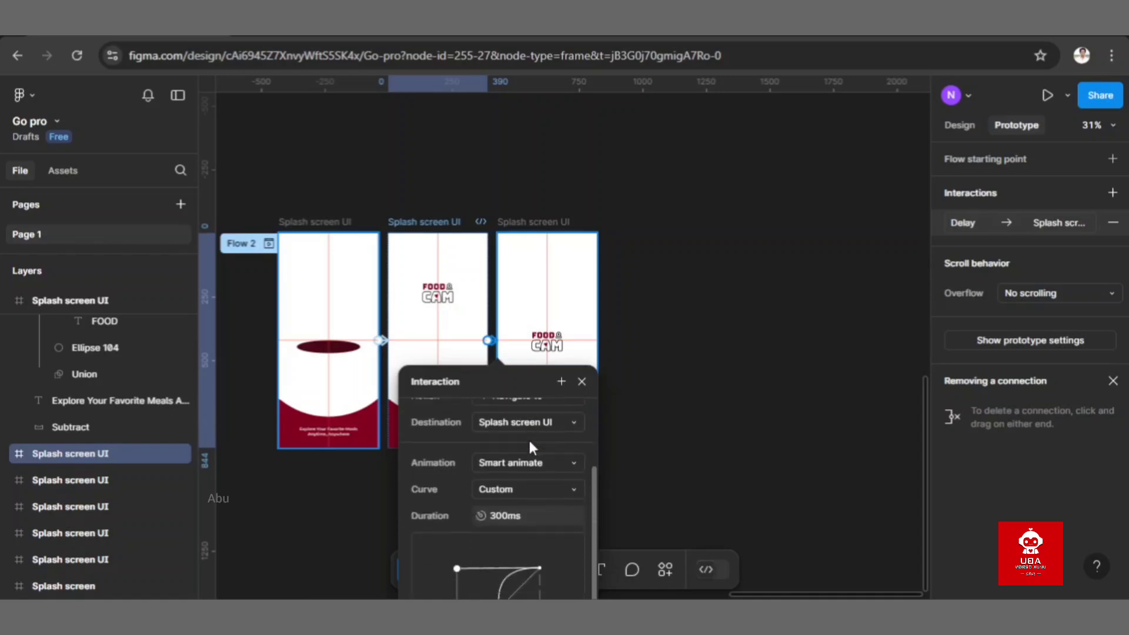
{"action": "left_click", "coordinate": [534, 488]}
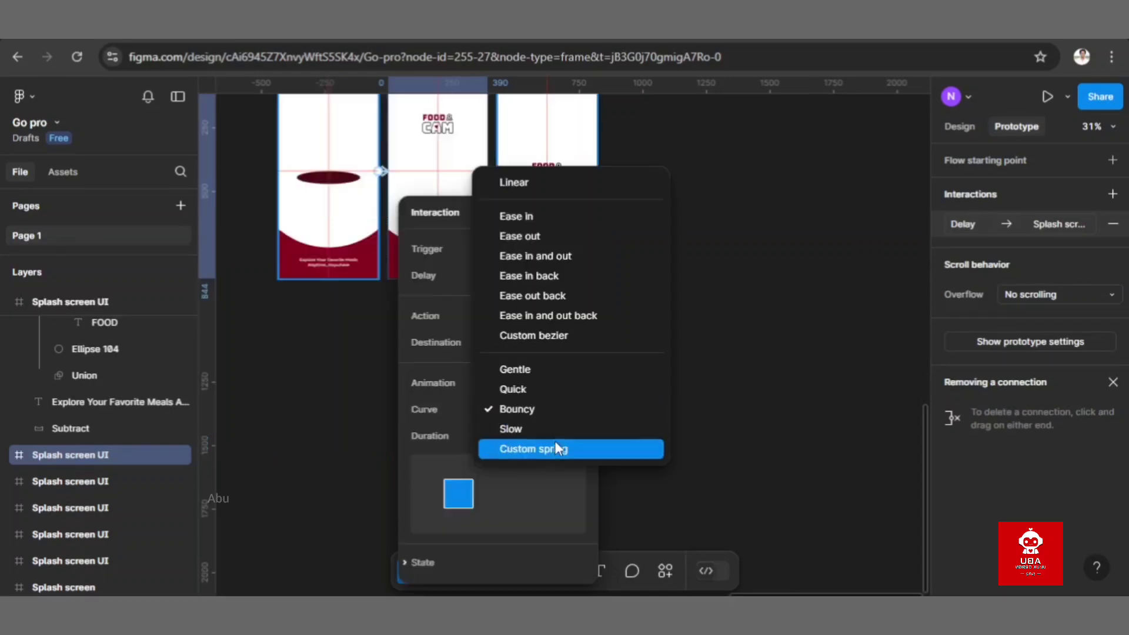
{"action": "left_click", "coordinate": [555, 449]}
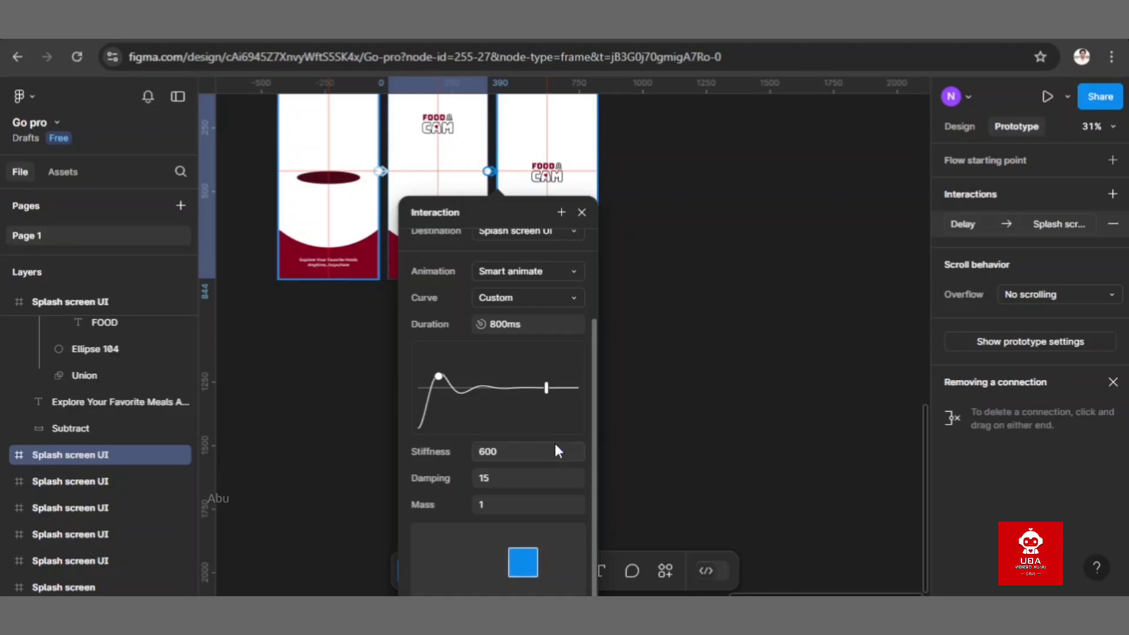
{"action": "left_click", "coordinate": [535, 324]}
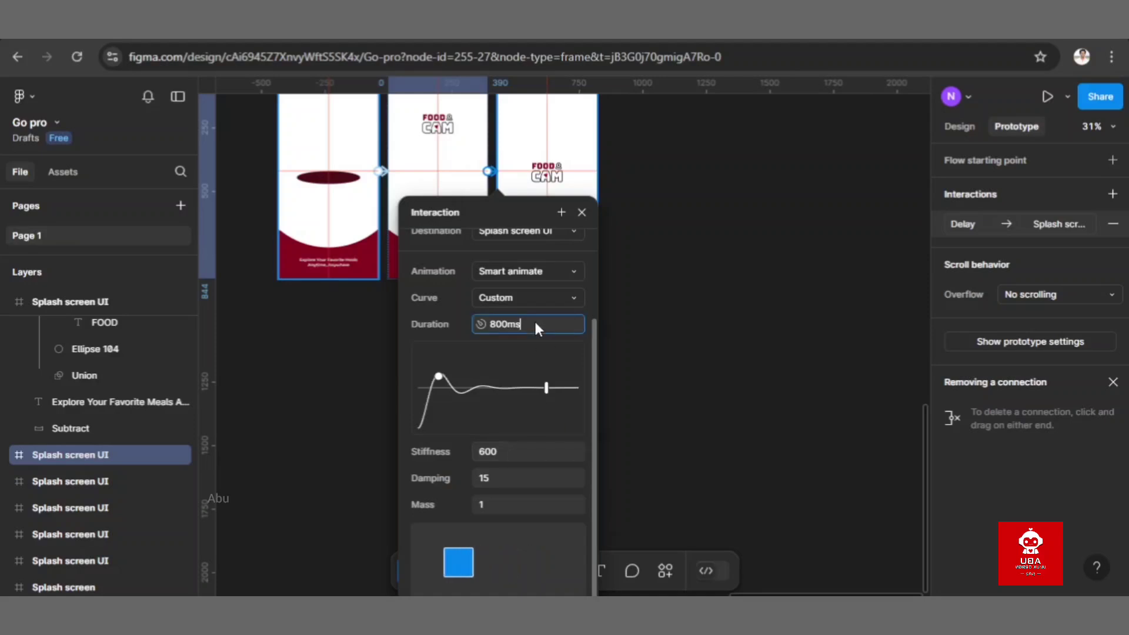
{"action": "type", "text": "1750"}
{"action": "left_click", "coordinate": [501, 449]}
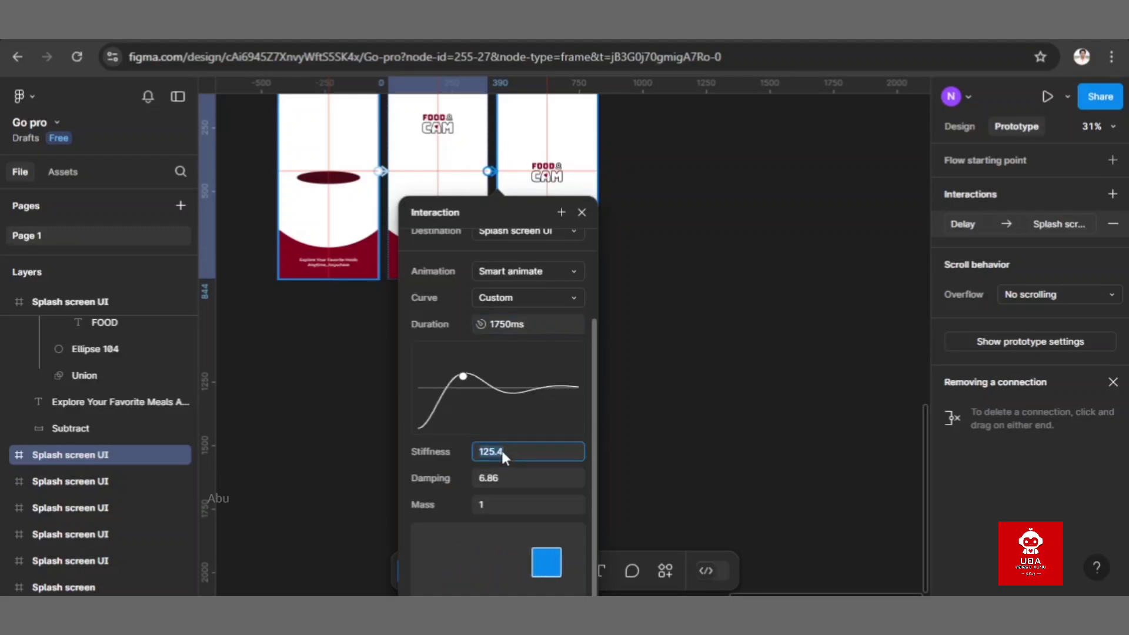
{"action": "type", "text": "100"}
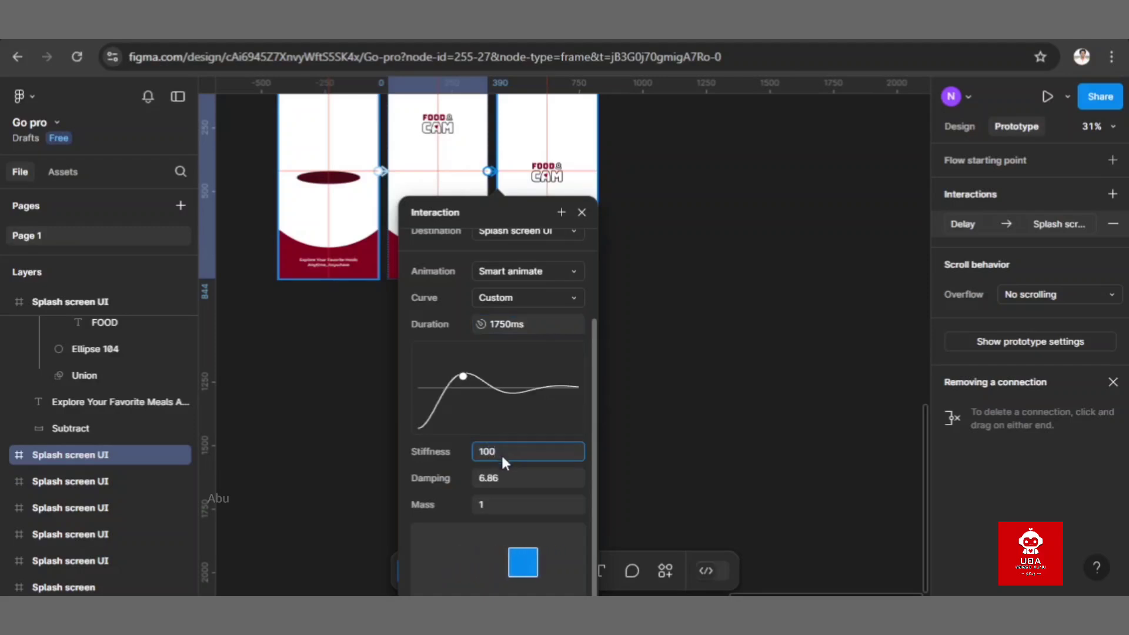
{"action": "left_click", "coordinate": [507, 478]}
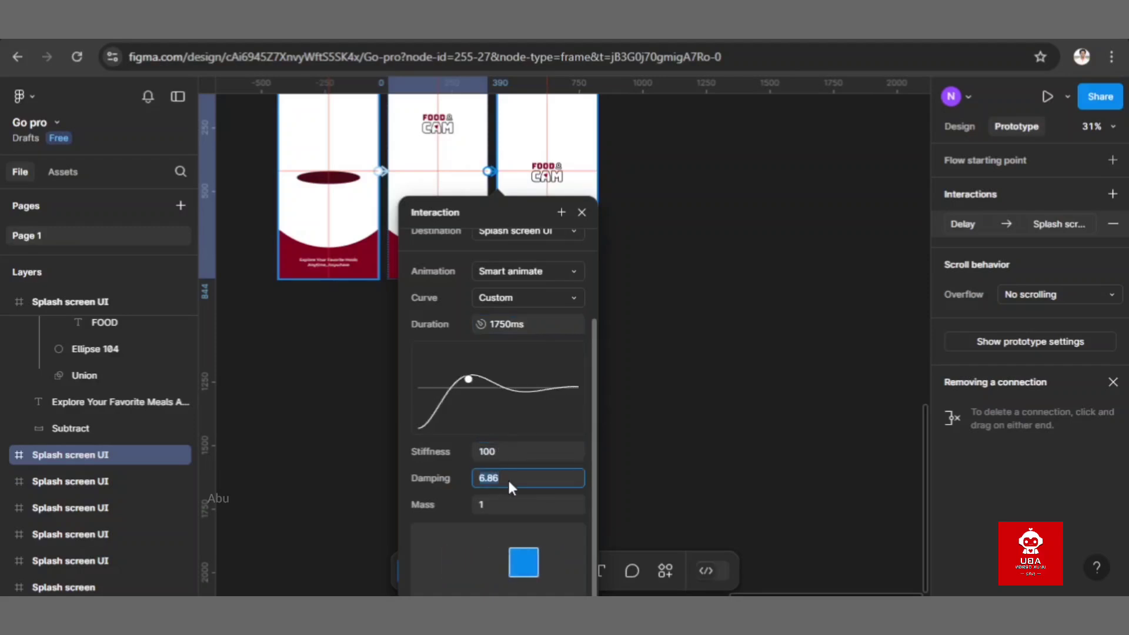
{"action": "type", "text": "7"}
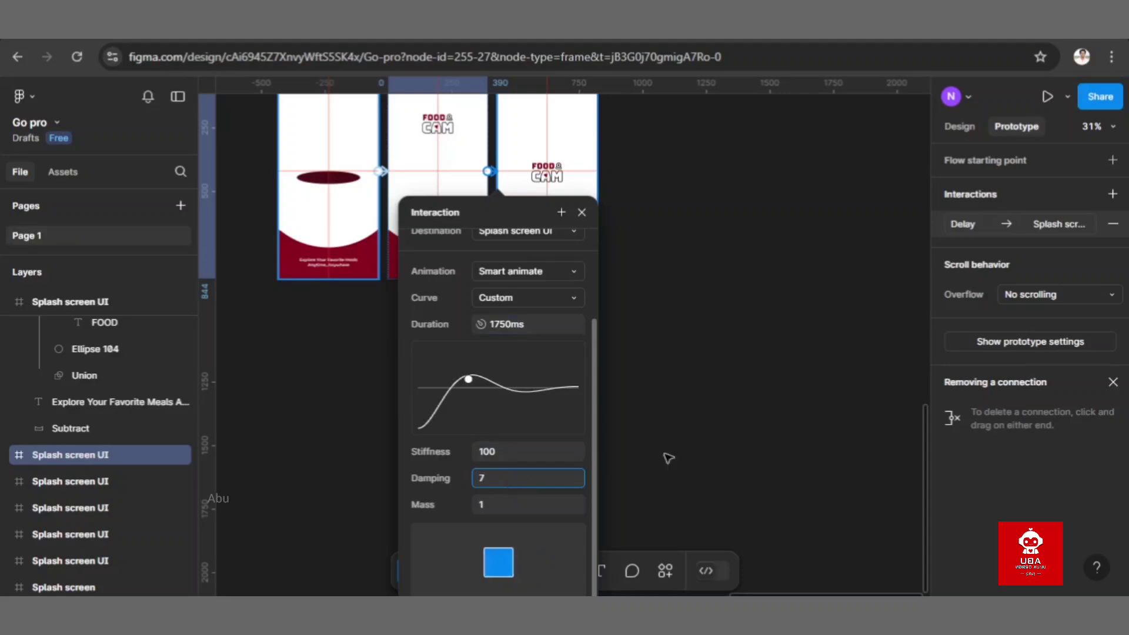
{"action": "left_click", "coordinate": [729, 448]}
- Select the first splash screen frame and open the prototype in Preview mode
{"action": "scroll", "coordinate": [729, 449], "scroll_direction": "up", "scroll_amount": 3}
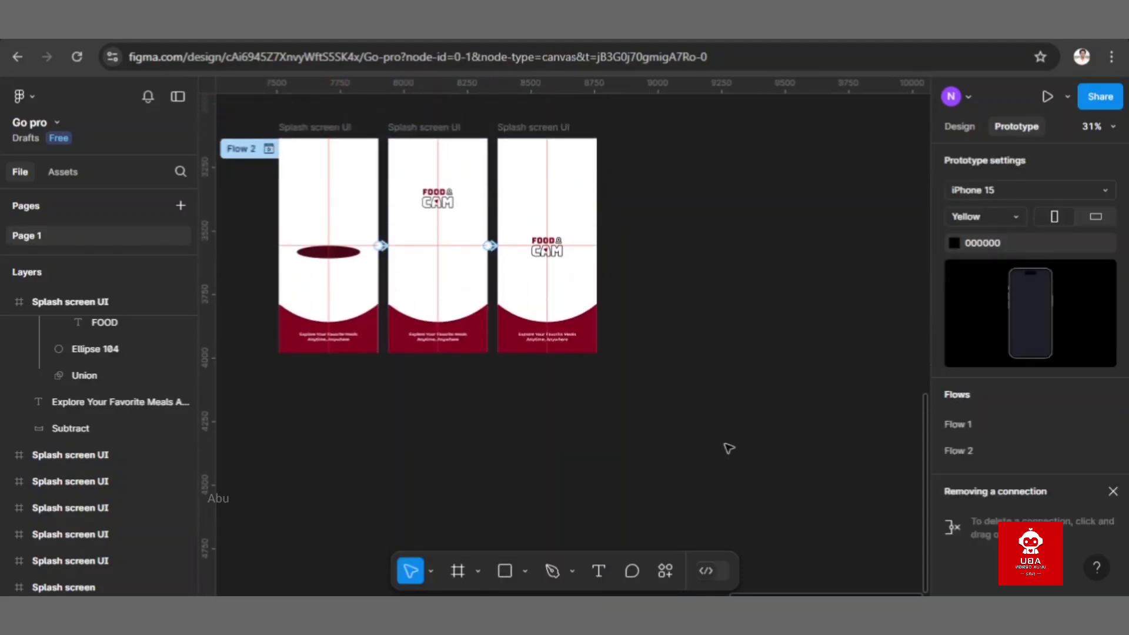
{"action": "scroll", "coordinate": [729, 448], "scroll_direction": "up", "scroll_amount": 1}
{"action": "scroll", "coordinate": [729, 449], "scroll_direction": "left", "scroll_amount": 1}
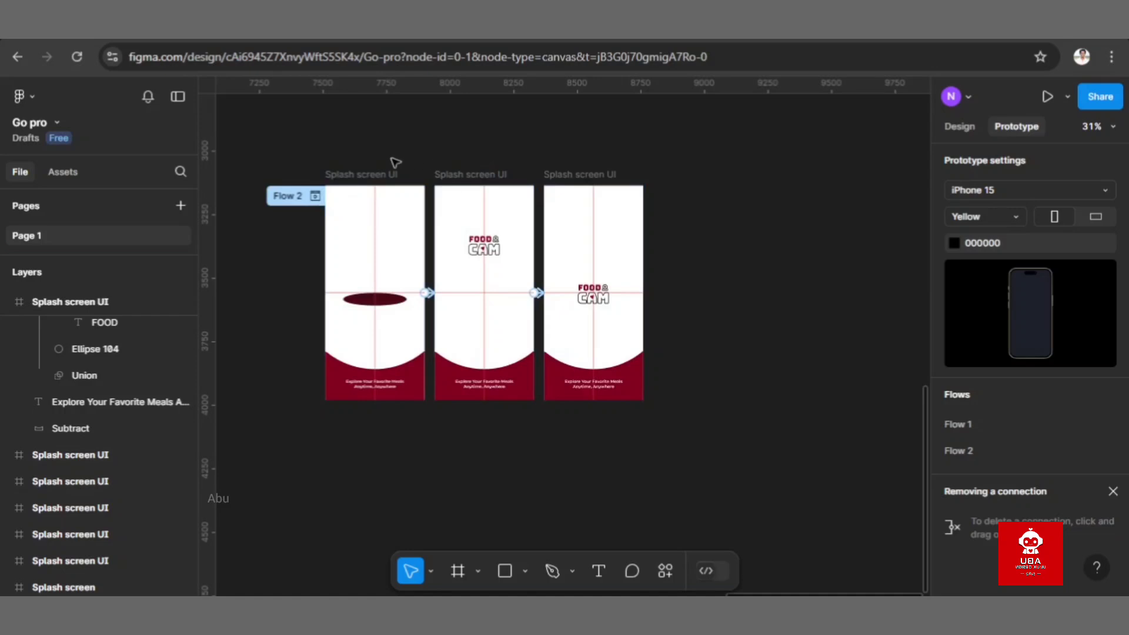
{"action": "left_click", "coordinate": [395, 174]}
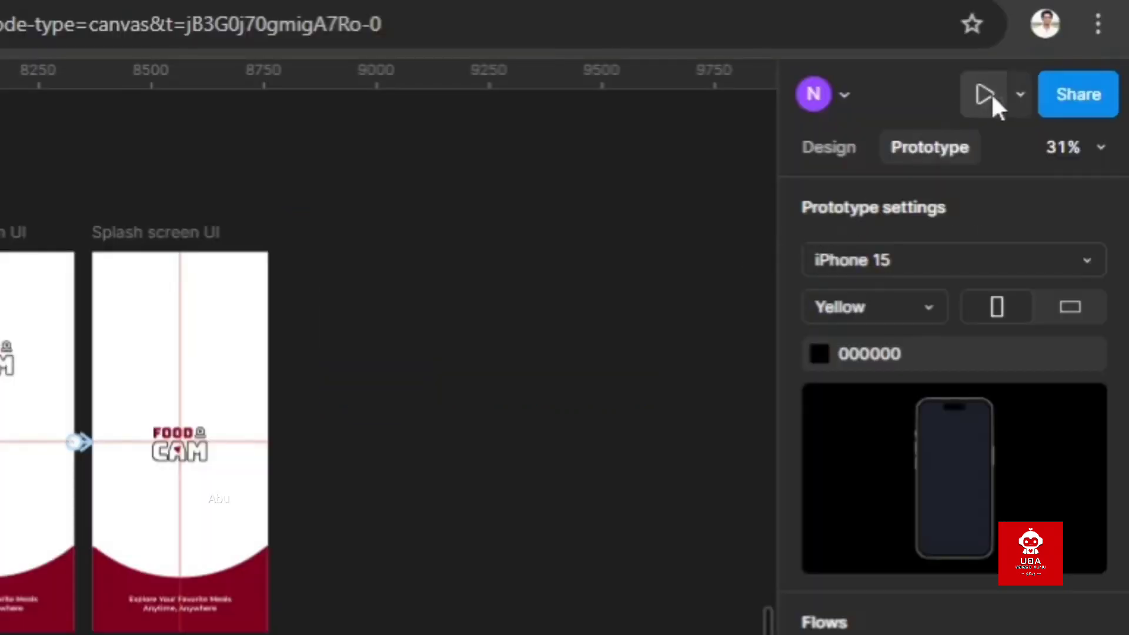
{"action": "left_click", "coordinate": [1017, 101]}
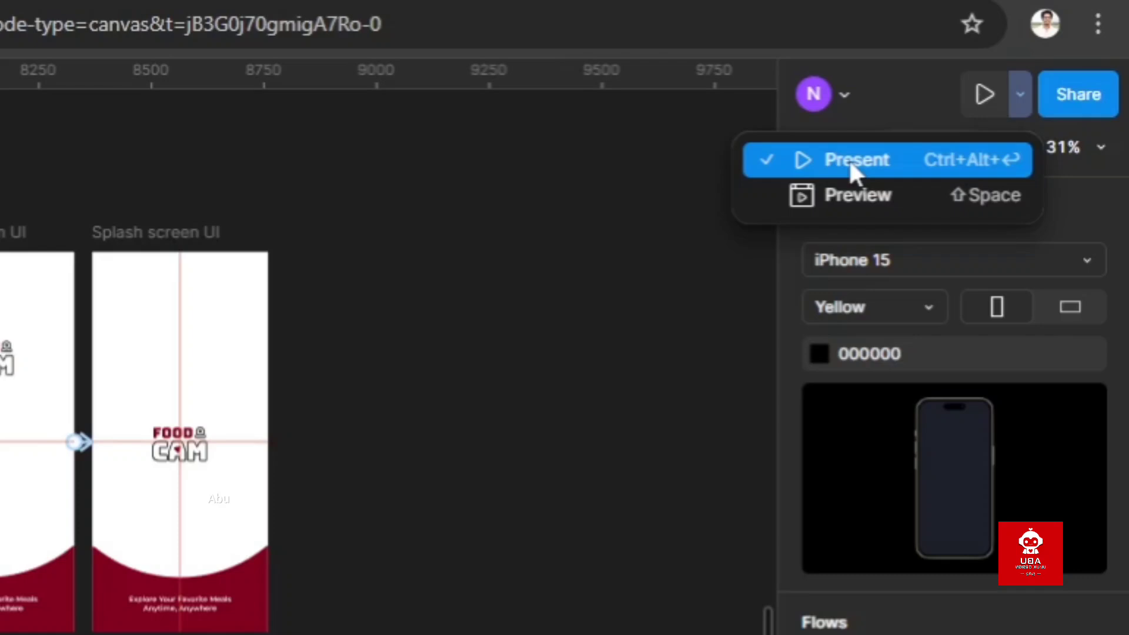
{"action": "left_click", "coordinate": [868, 193]}
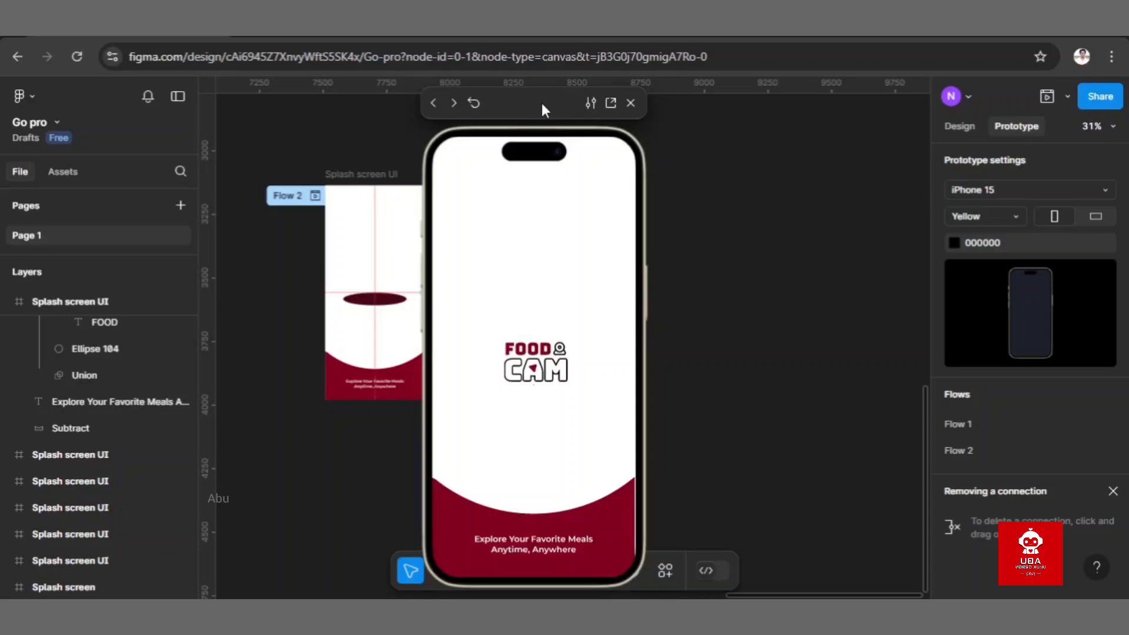
- Move the prototype preview clear of the splash screen frames and replay the logo animation from the start several times
{"action": "left_click_drag", "start_coordinate": [541, 103], "coordinate": [178, 85]}
{"action": "left_click", "coordinate": [110, 91]}
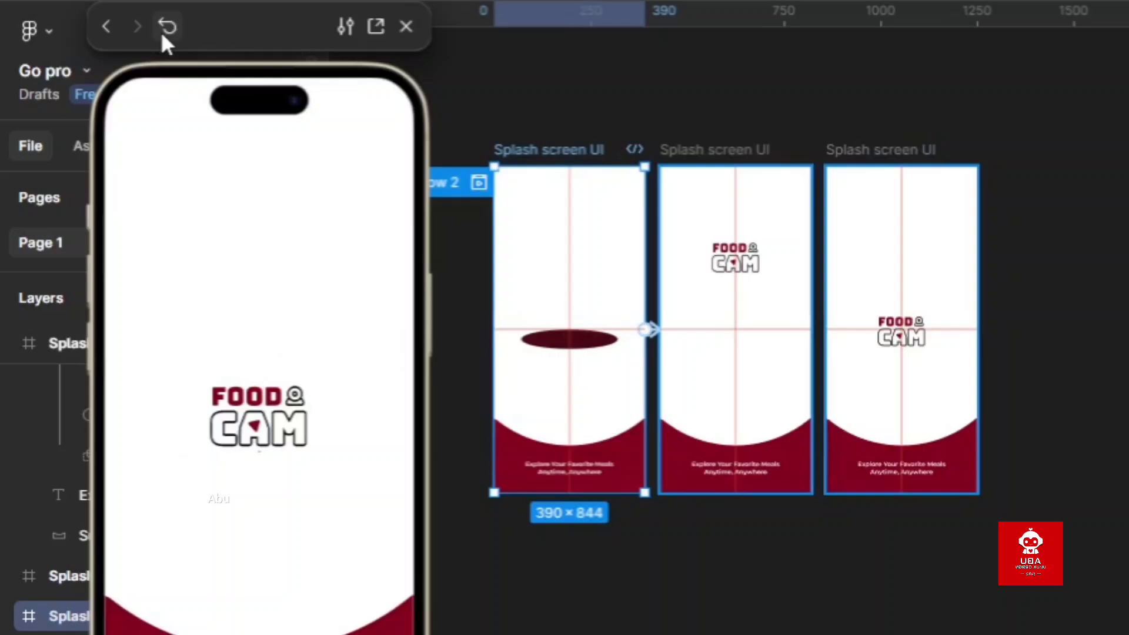
{"action": "left_click", "coordinate": [161, 34]}
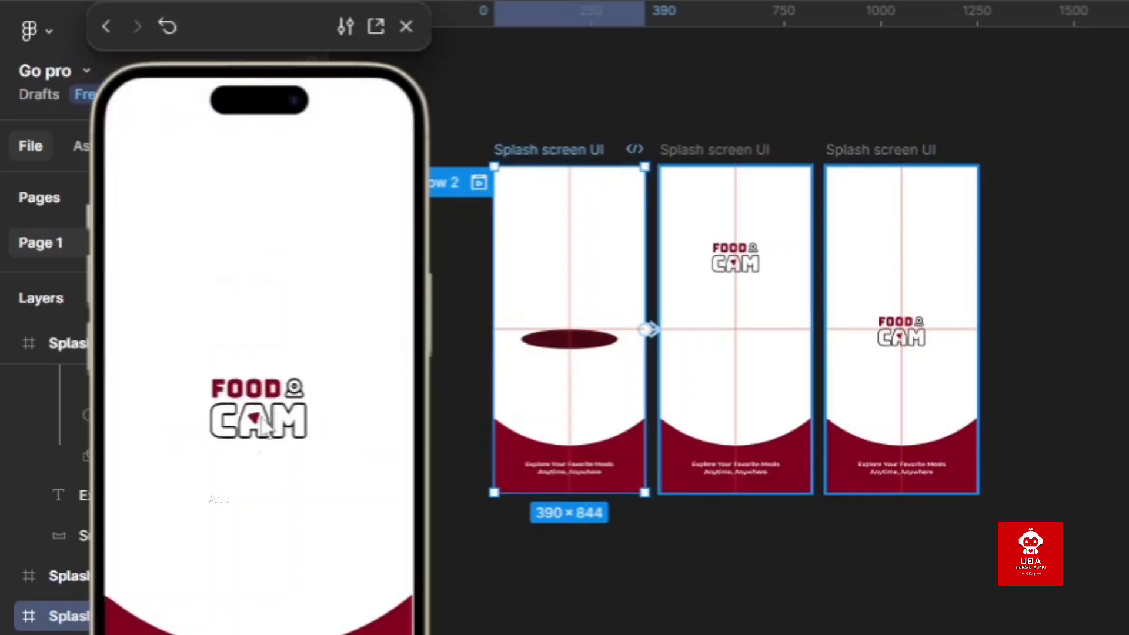
{"action": "left_click", "coordinate": [173, 26]}
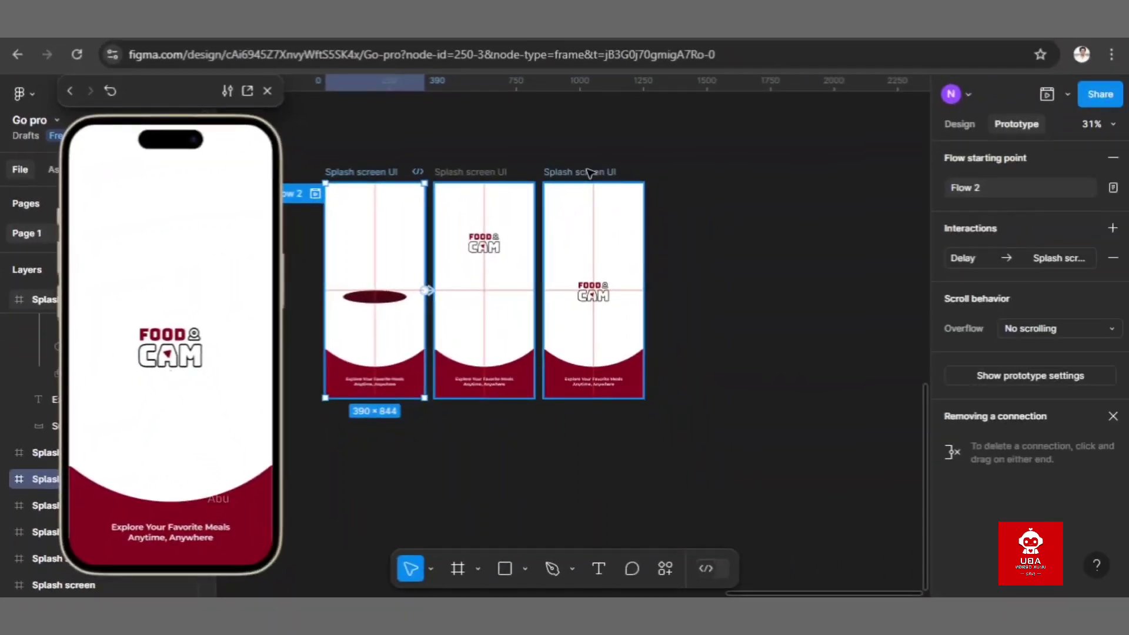
- Extend the Union mask shape in the third splash screen frame downward to 250 × 466 and preview again from the first frame
{"action": "left_click", "coordinate": [590, 172]}
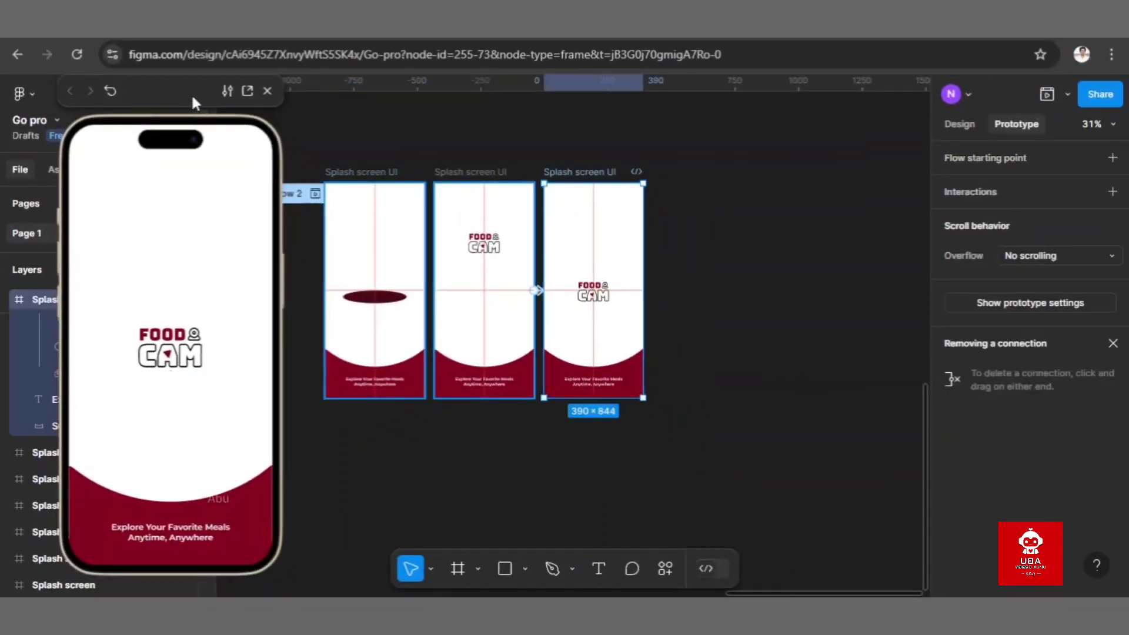
{"action": "left_click_drag", "start_coordinate": [196, 102], "coordinate": [929, 159]}
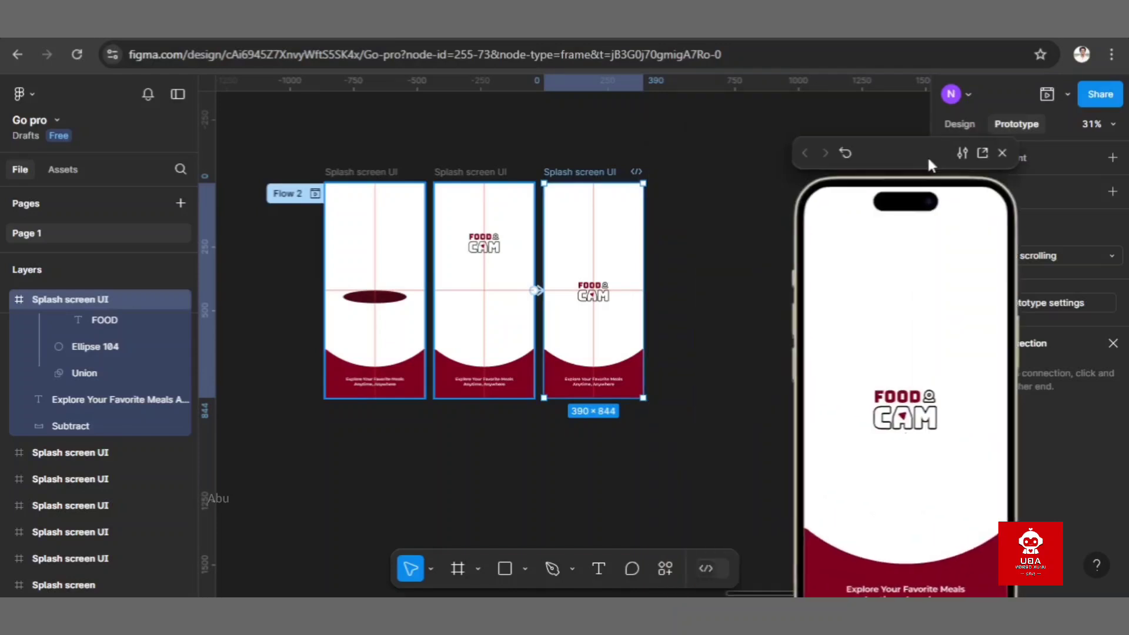
{"action": "double_click", "coordinate": [611, 227]}
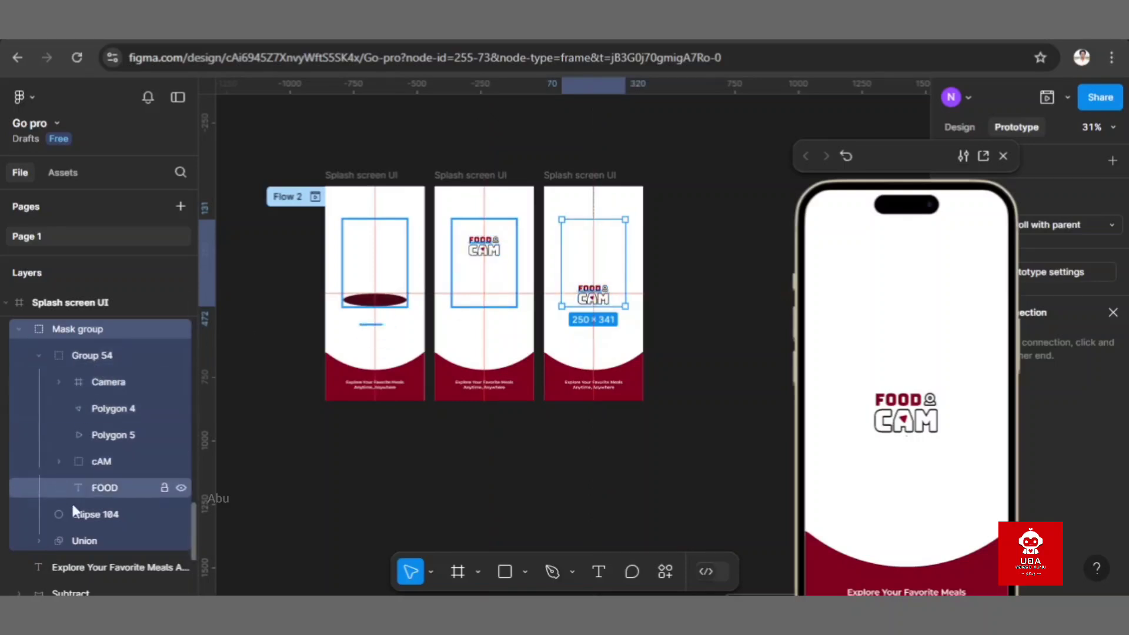
{"action": "left_click", "coordinate": [84, 542]}
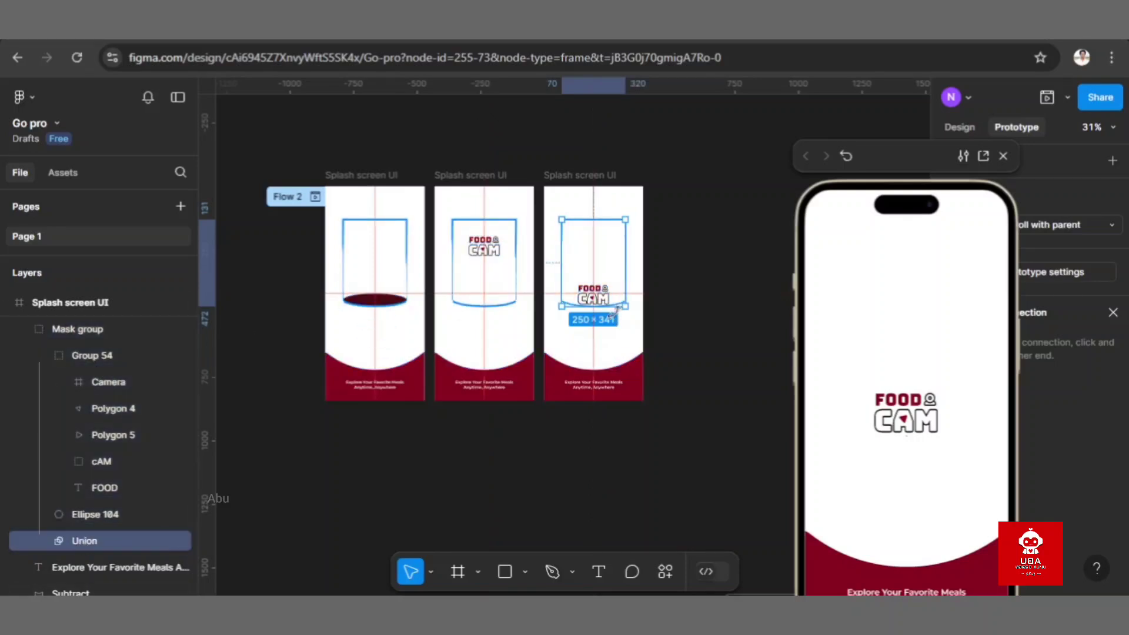
{"action": "left_click_drag", "start_coordinate": [614, 305], "coordinate": [612, 337]}
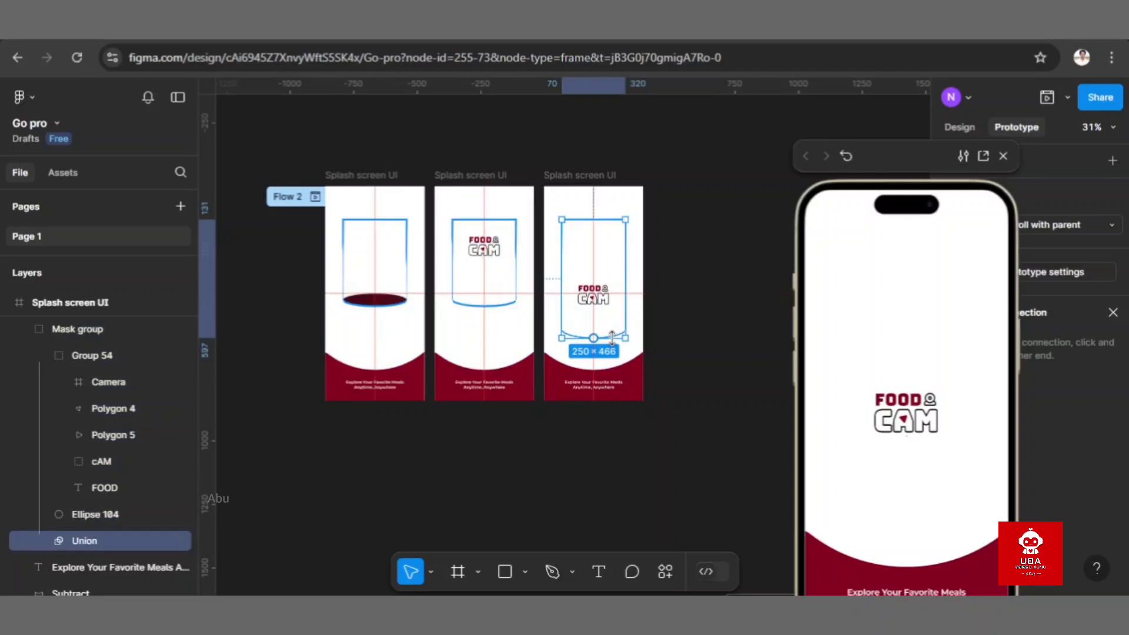
{"action": "left_click_drag", "start_coordinate": [918, 157], "coordinate": [190, 87]}
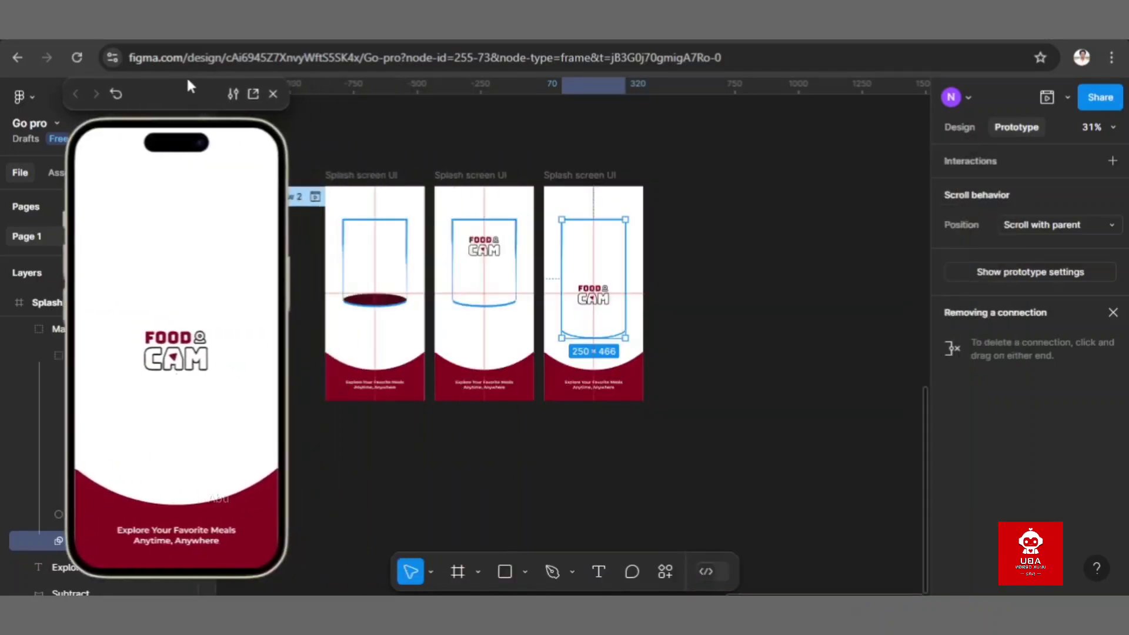
{"action": "left_click", "coordinate": [351, 177]}
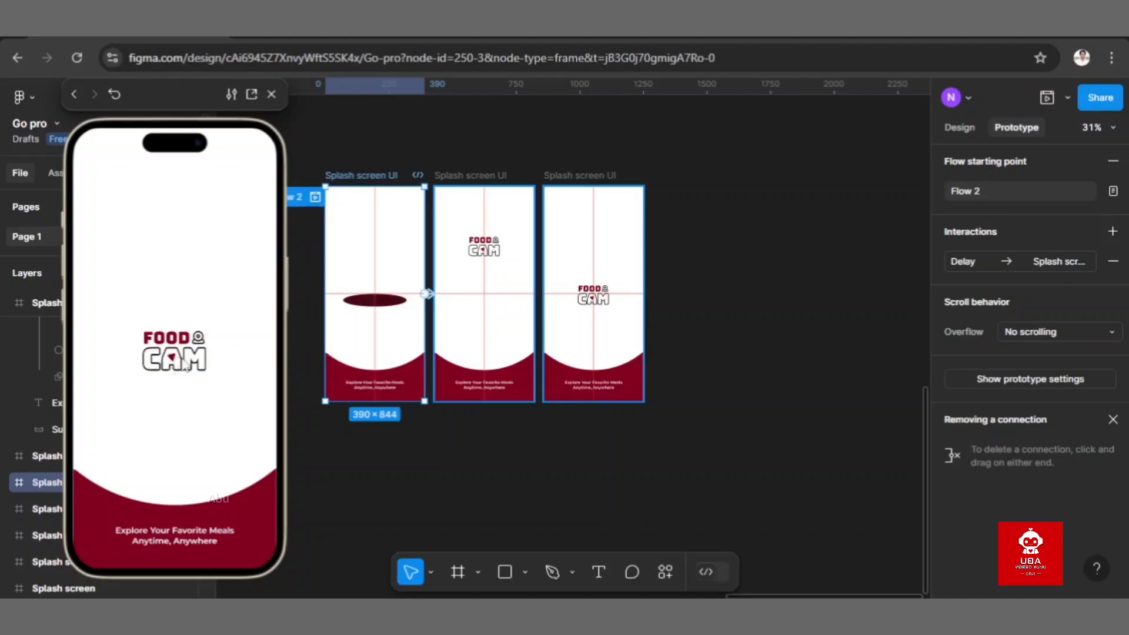
- Duplicate the third splash screen frame to make a fourth frame beside it
{"action": "left_click", "coordinate": [569, 175]}
{"action": "key", "text": "Escape"}
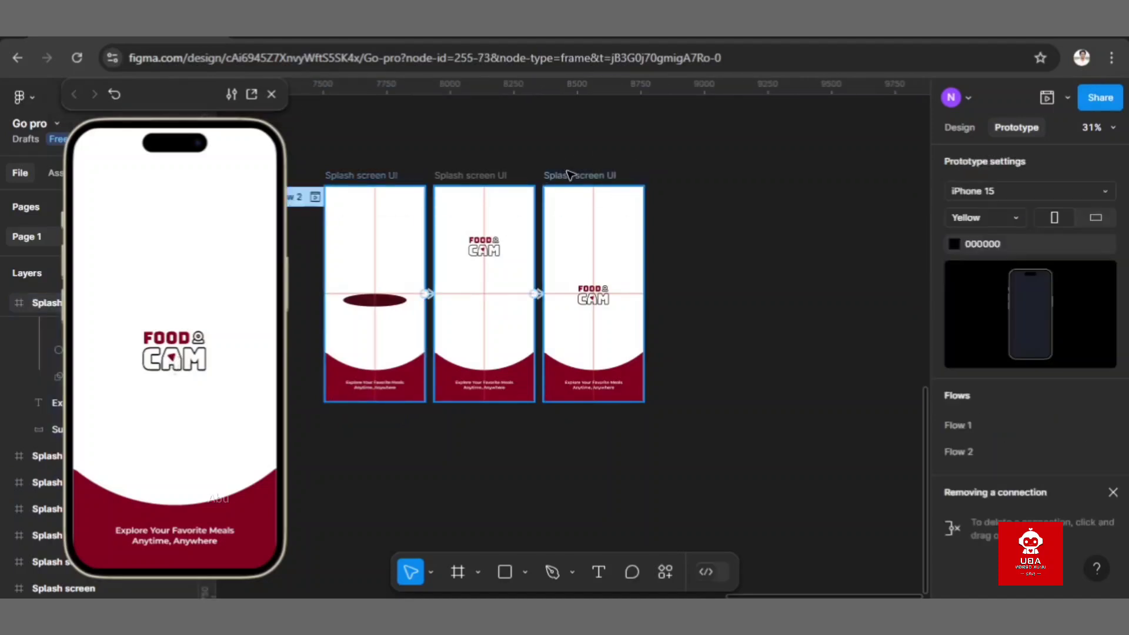
{"action": "key", "text": "ctrl+d"}
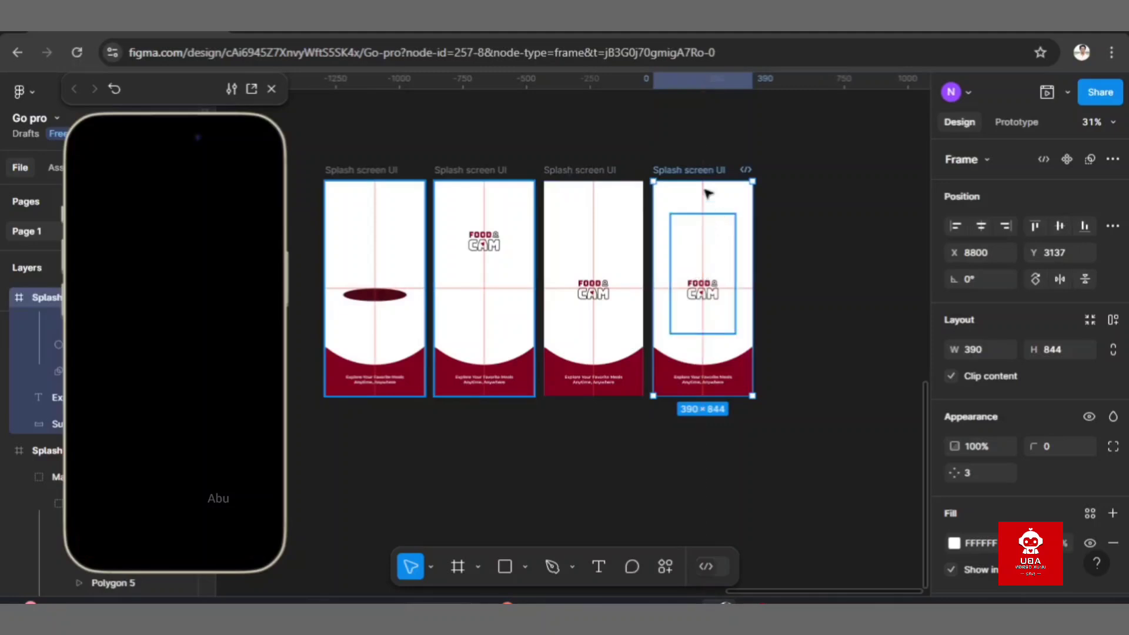
- Set the rotation of the small red polygon inside the logo's A in the fourth frame to -90°
{"action": "scroll", "coordinate": [705, 302], "scroll_direction": "up", "scroll_amount": 5}
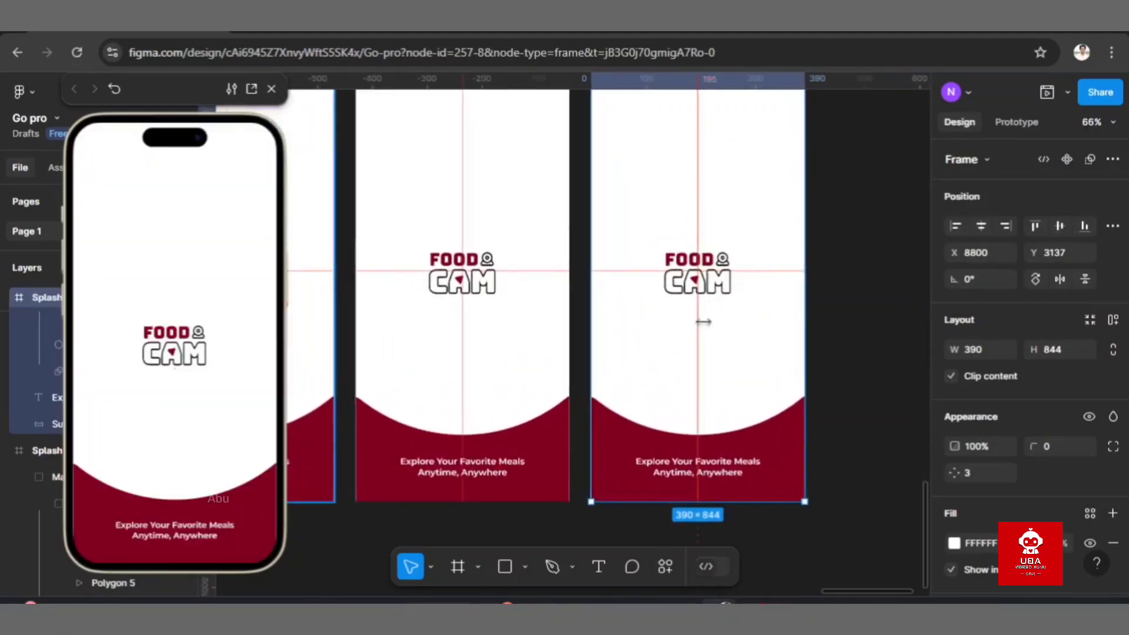
{"action": "scroll", "coordinate": [703, 322], "scroll_direction": "up", "scroll_amount": 5}
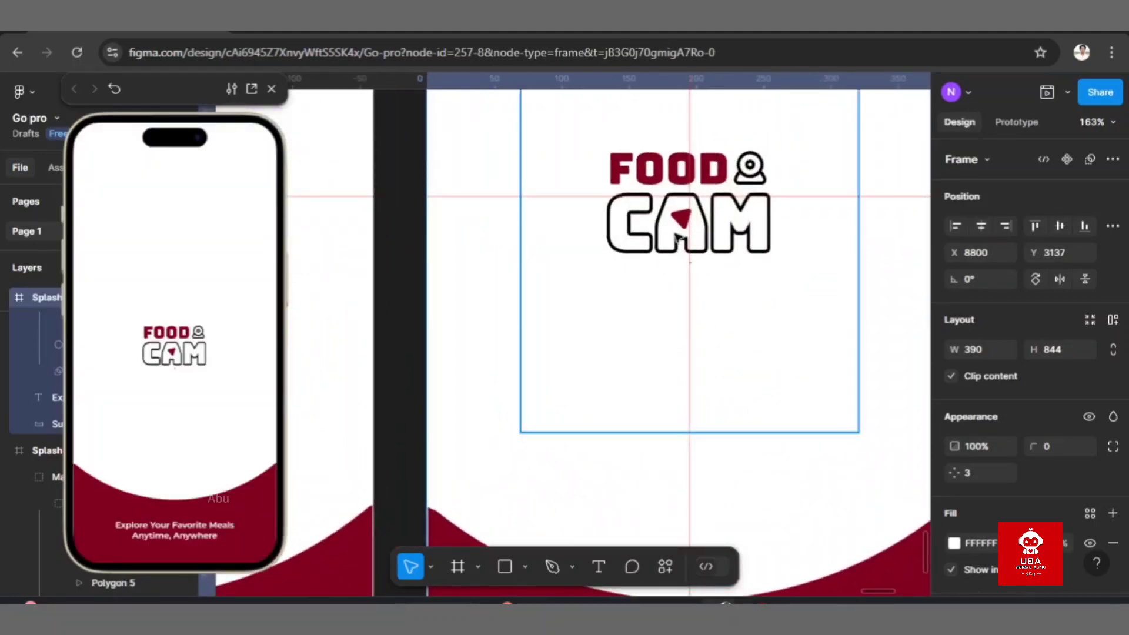
{"action": "left_click", "coordinate": [681, 222]}
{"action": "double_click", "coordinate": [681, 223]}
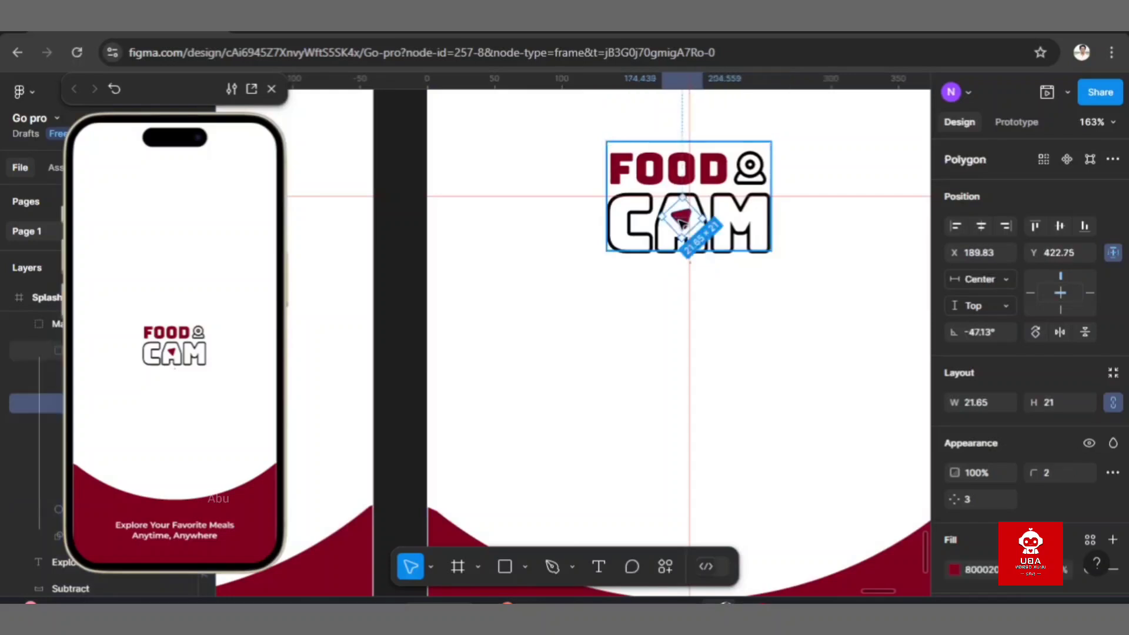
{"action": "left_click", "coordinate": [987, 333]}
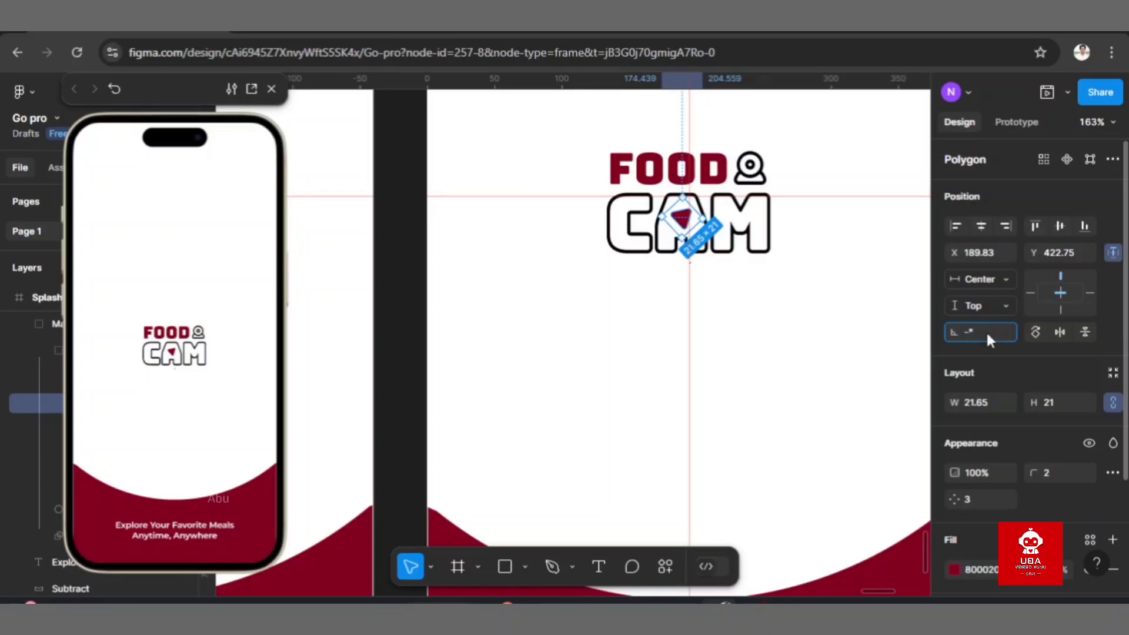
{"action": "key", "text": "Return"}
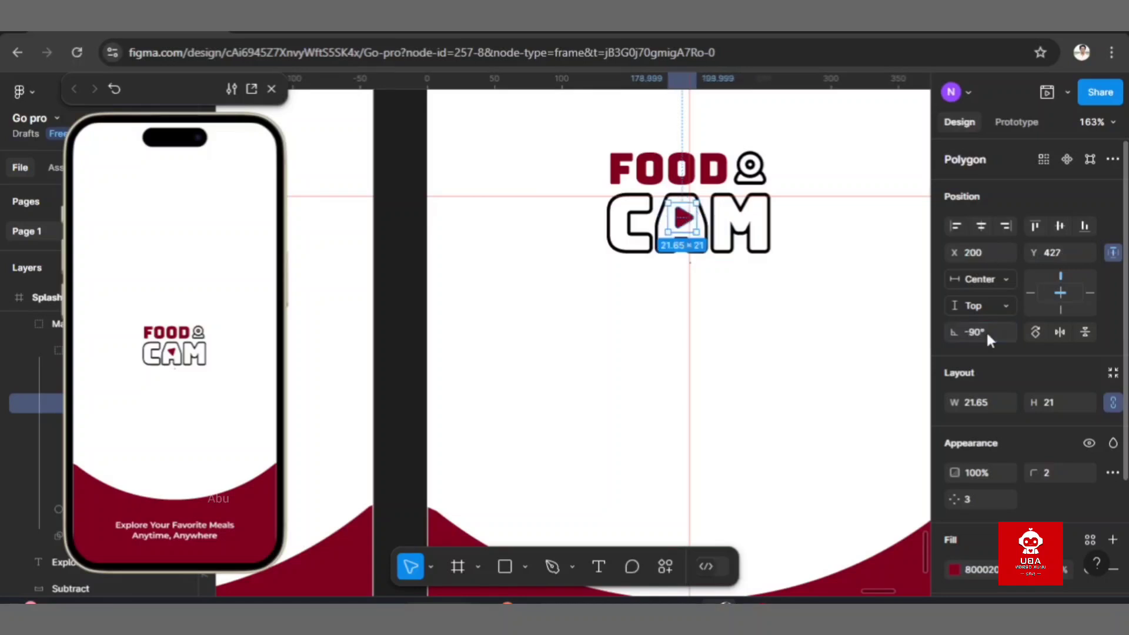
- Connect the third splash screen frame to the fourth in the prototype and set the Smart animate curve to Gentle
{"action": "scroll", "coordinate": [415, 282], "scroll_direction": "down", "scroll_amount": 5}
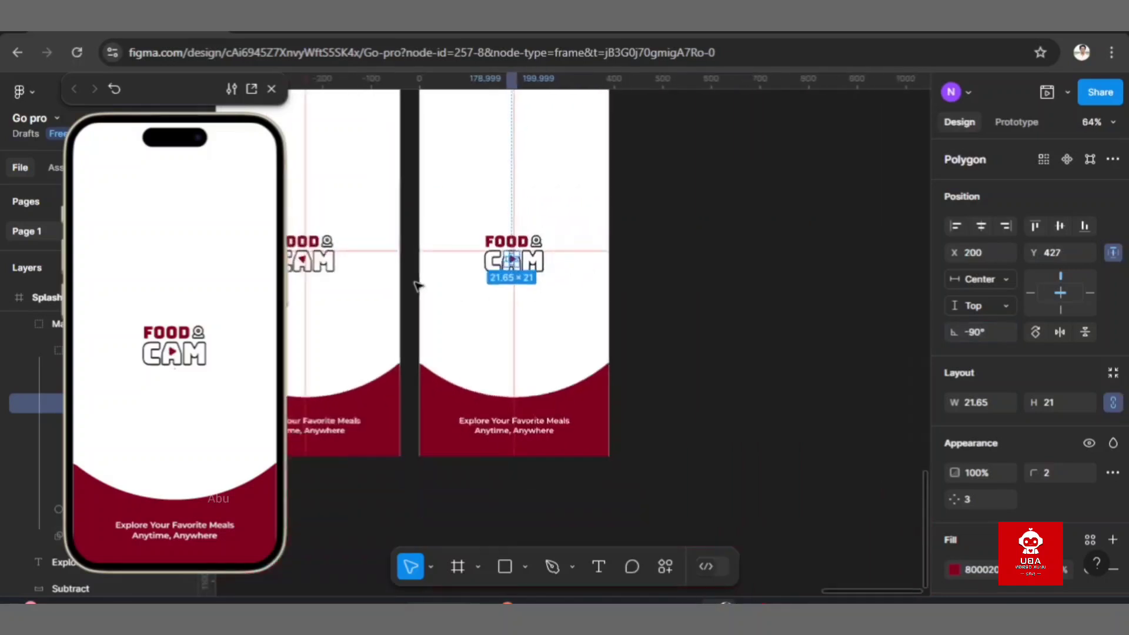
{"action": "scroll", "coordinate": [416, 283], "scroll_direction": "up", "scroll_amount": 2}
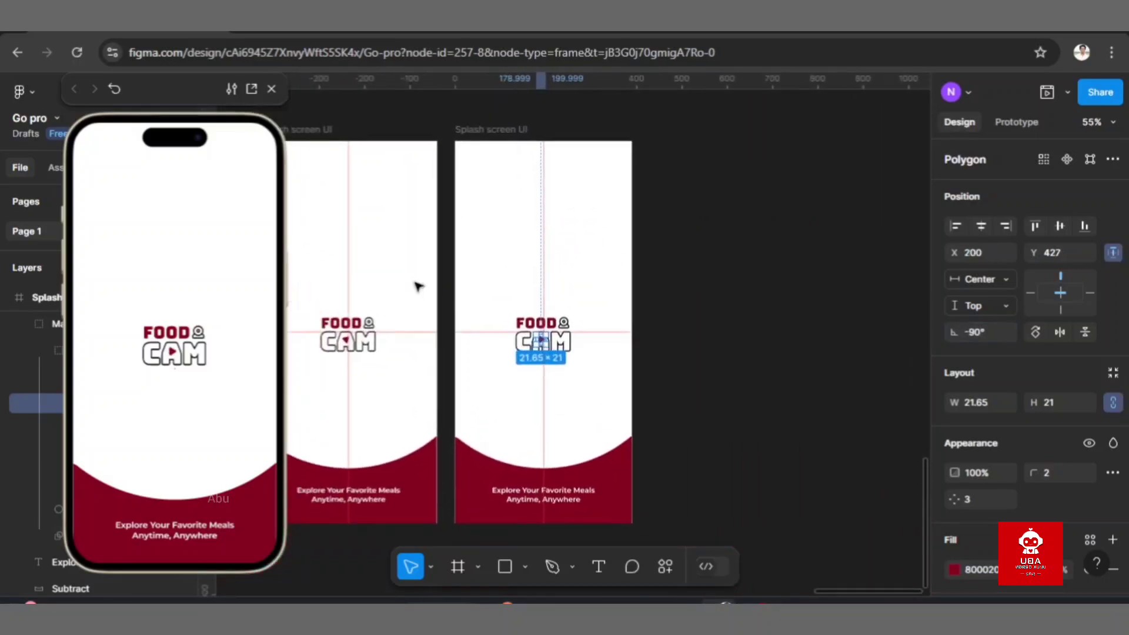
{"action": "left_click", "coordinate": [329, 137]}
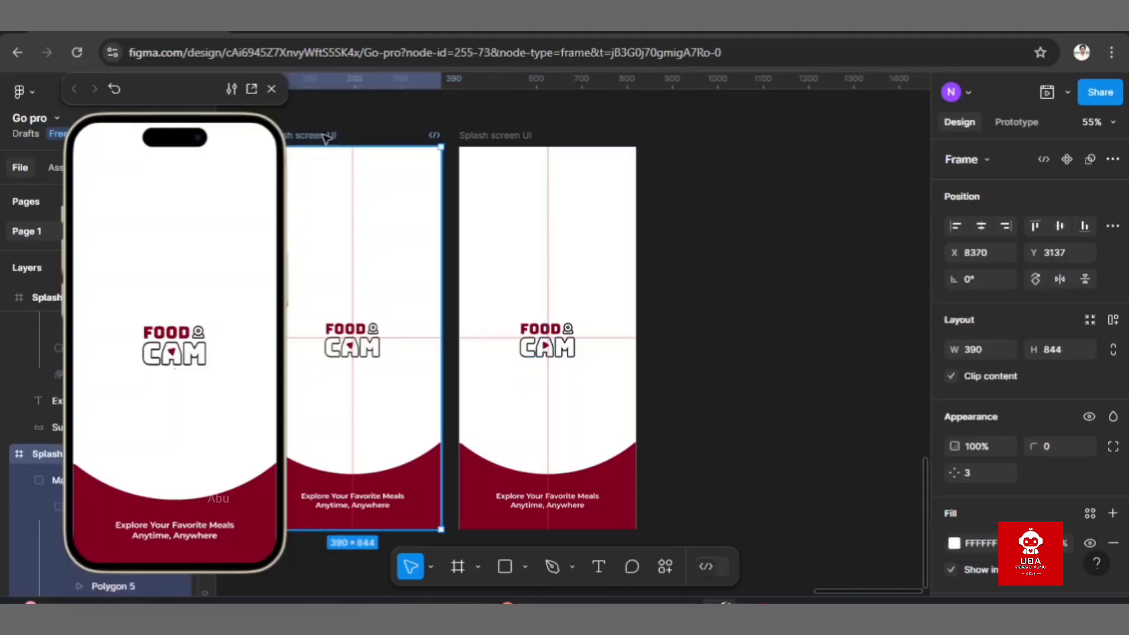
{"action": "left_click", "coordinate": [1015, 122]}
{"action": "mouse_move", "coordinate": [441, 338]}
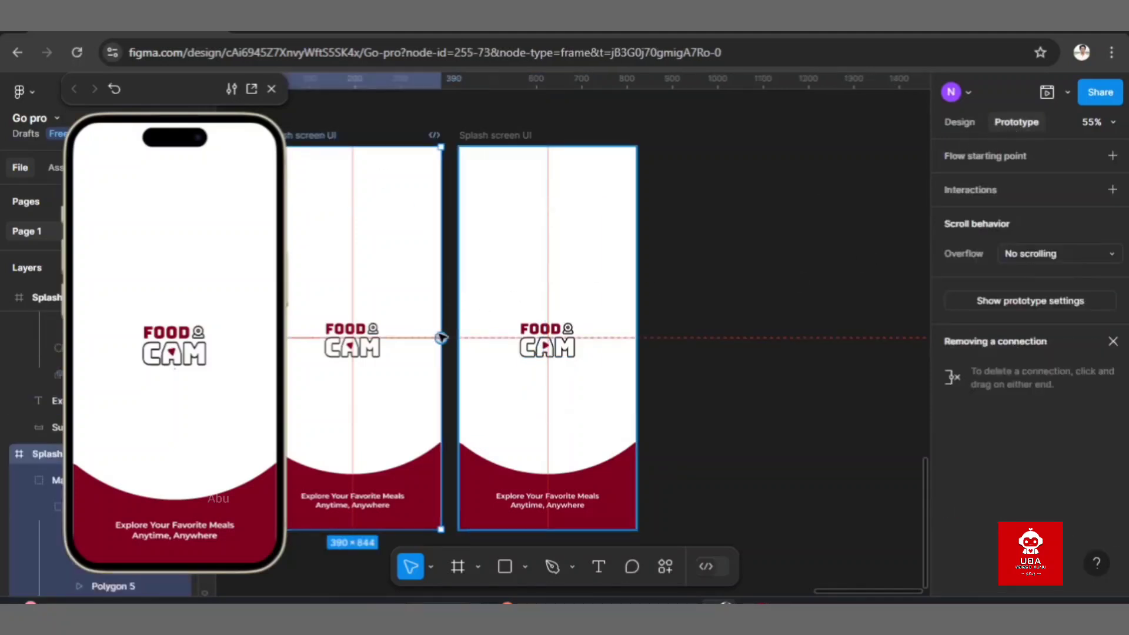
{"action": "left_click_drag", "start_coordinate": [443, 338], "coordinate": [467, 338]}
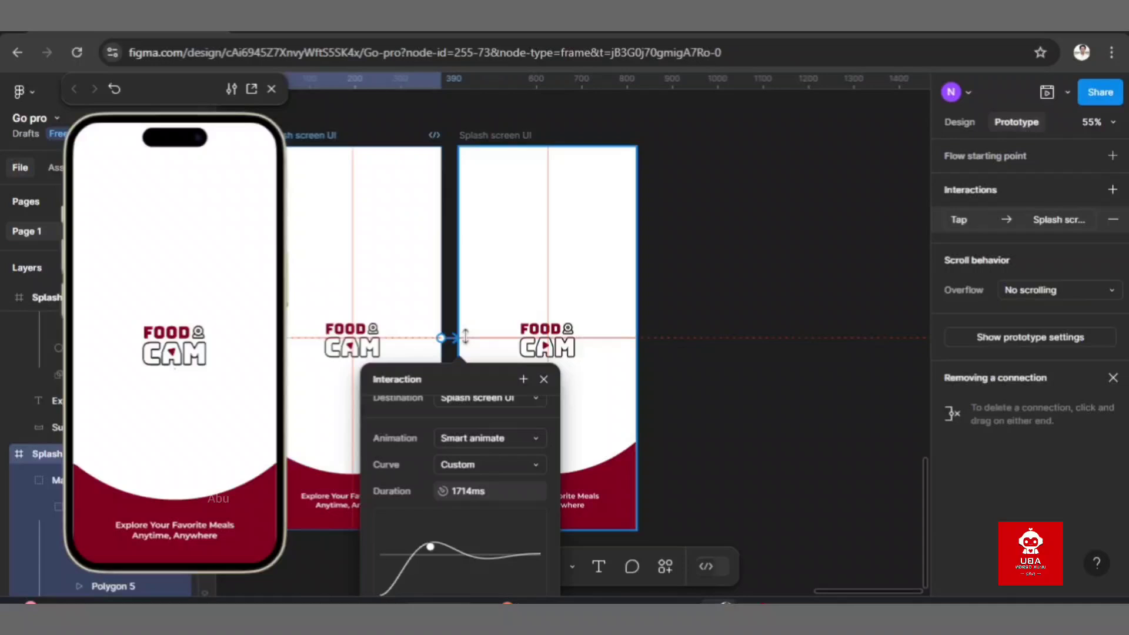
{"action": "left_click", "coordinate": [476, 464]}
{"action": "left_click", "coordinate": [516, 384]}
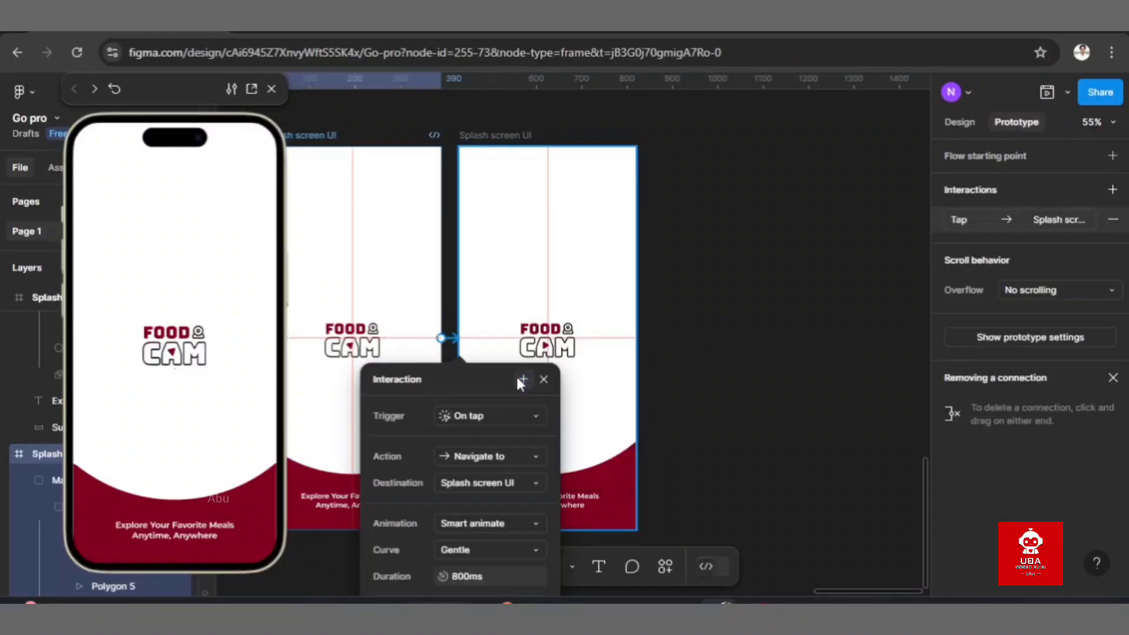
- Set the trigger of the third-to-fourth frame connection to After delay at 1 ms and close the interaction settings
{"action": "left_click", "coordinate": [495, 411]}
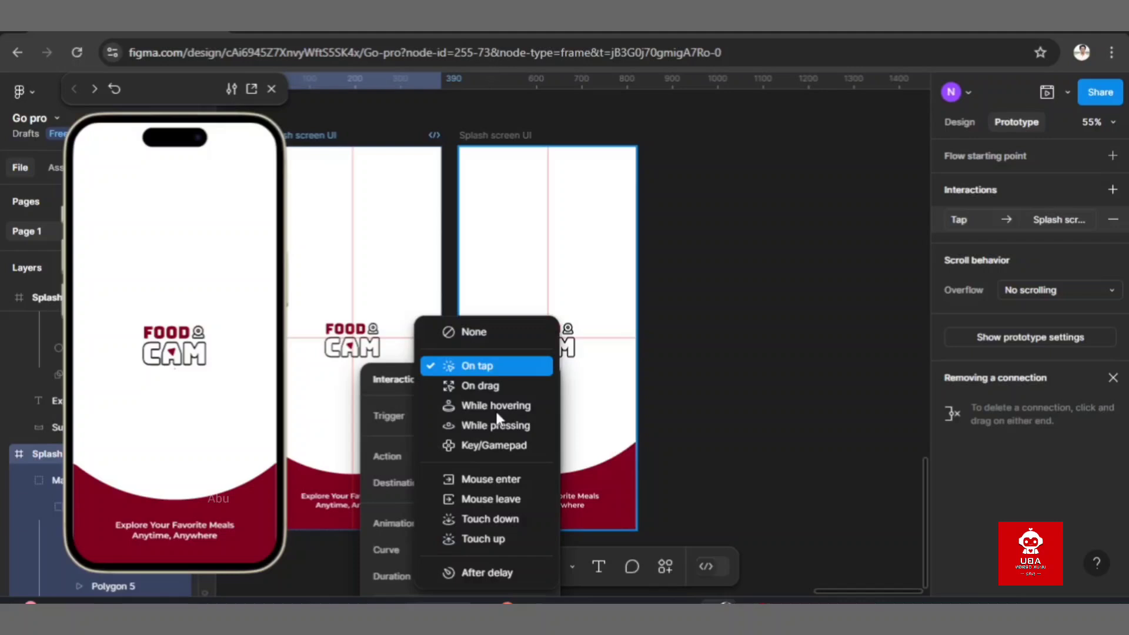
{"action": "left_click", "coordinate": [481, 573]}
{"action": "left_click", "coordinate": [503, 443]}
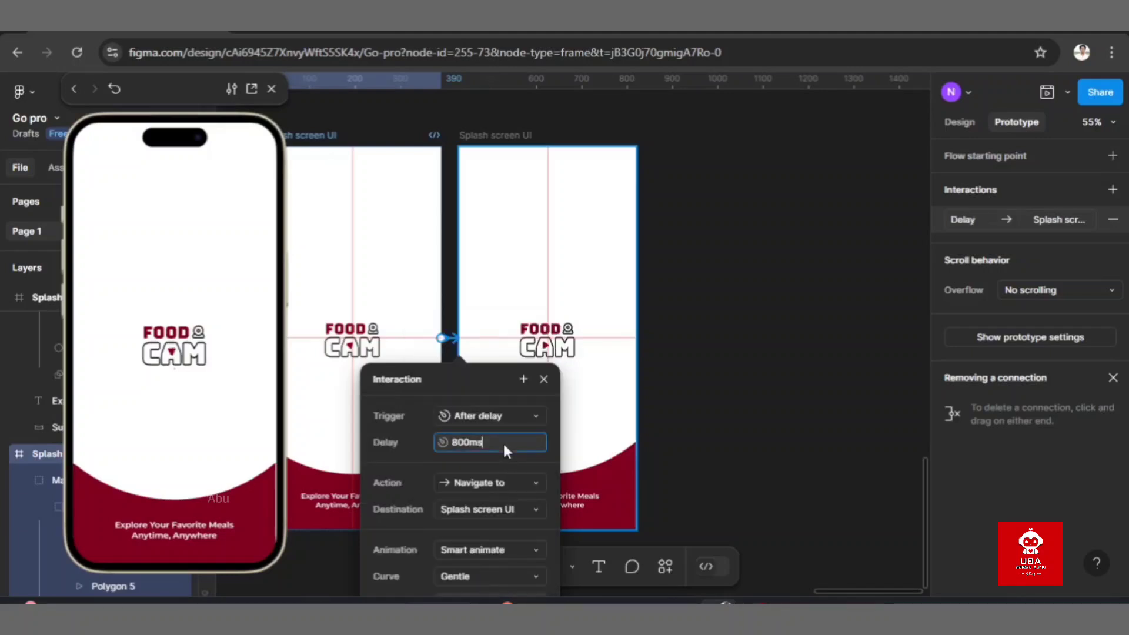
{"action": "type", "text": "1ms"}
{"action": "key", "text": "Return"}
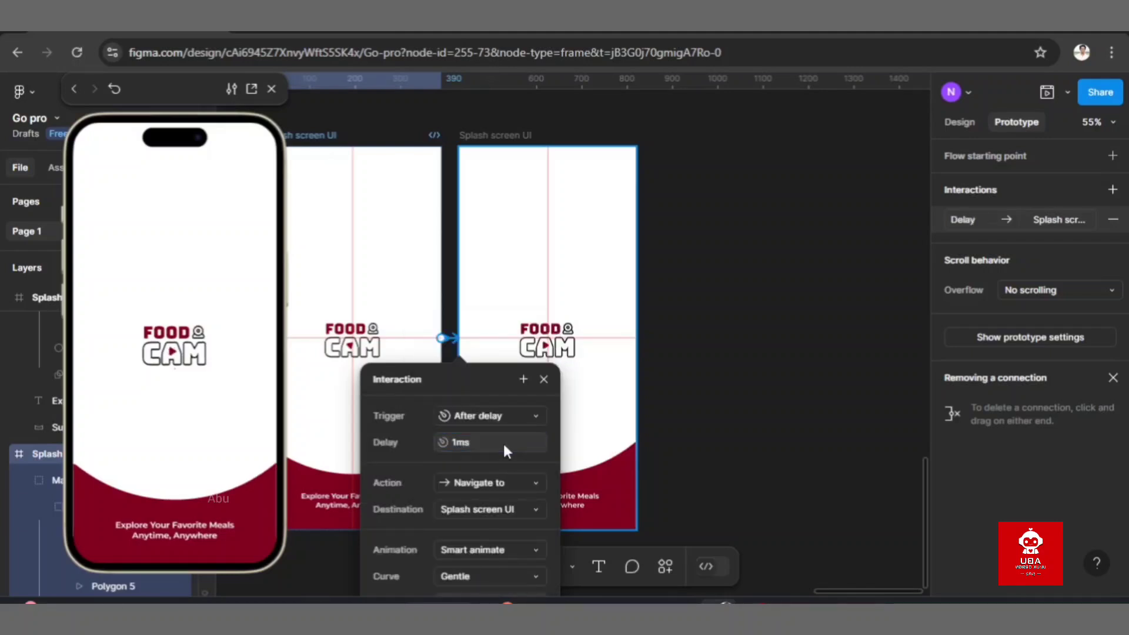
{"action": "scroll", "coordinate": [421, 169], "scroll_direction": "down", "scroll_amount": 5}
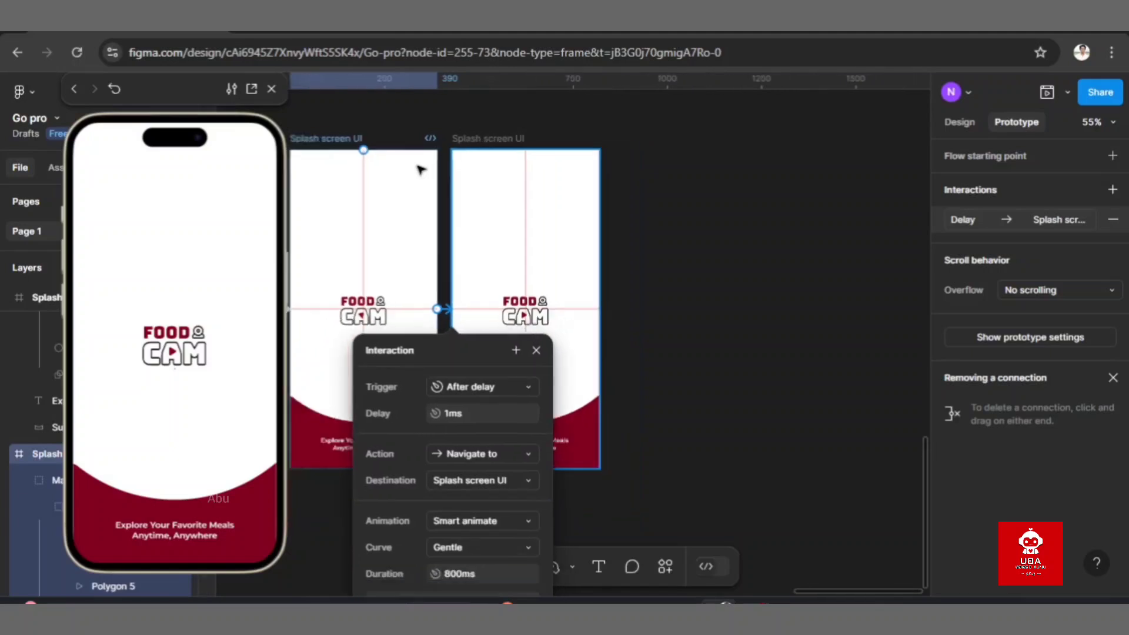
{"action": "left_click", "coordinate": [421, 169]}
- Select the first splash screen frame and restart the prototype preview to replay the four-frame animation
{"action": "scroll", "coordinate": [421, 169], "scroll_direction": "left", "scroll_amount": 3}
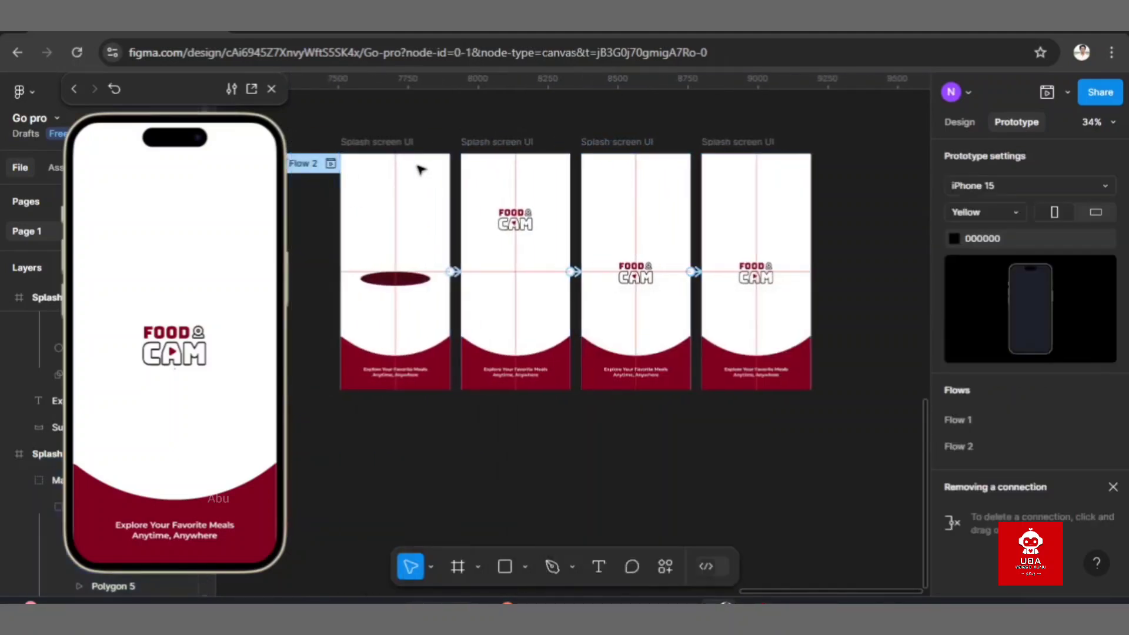
{"action": "left_click", "coordinate": [488, 146]}
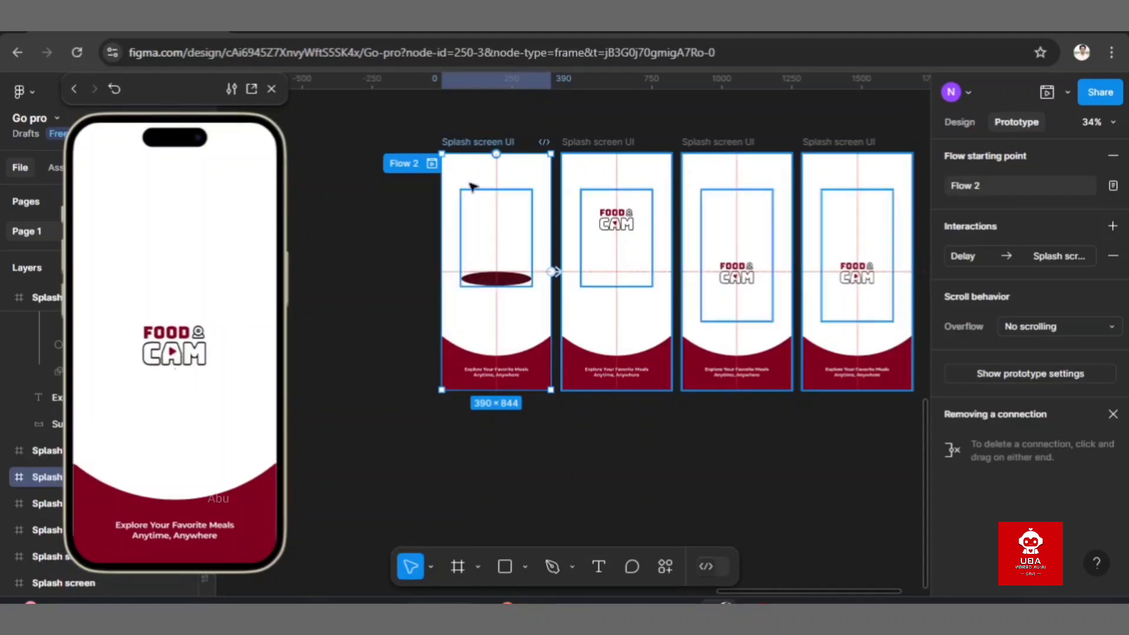
{"action": "left_click", "coordinate": [115, 88]}
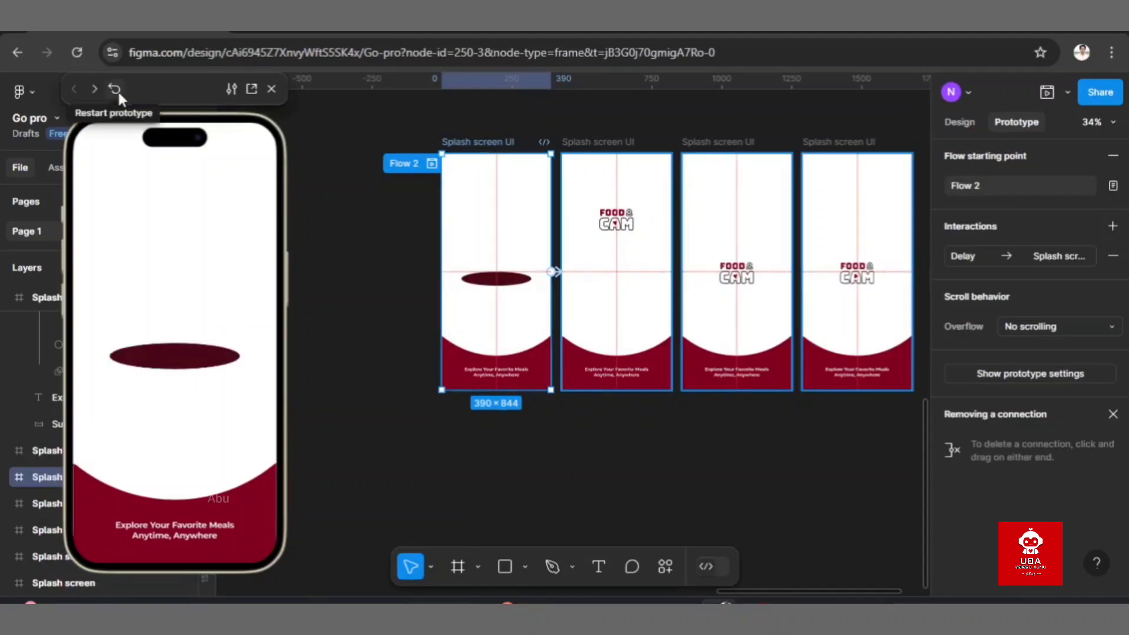